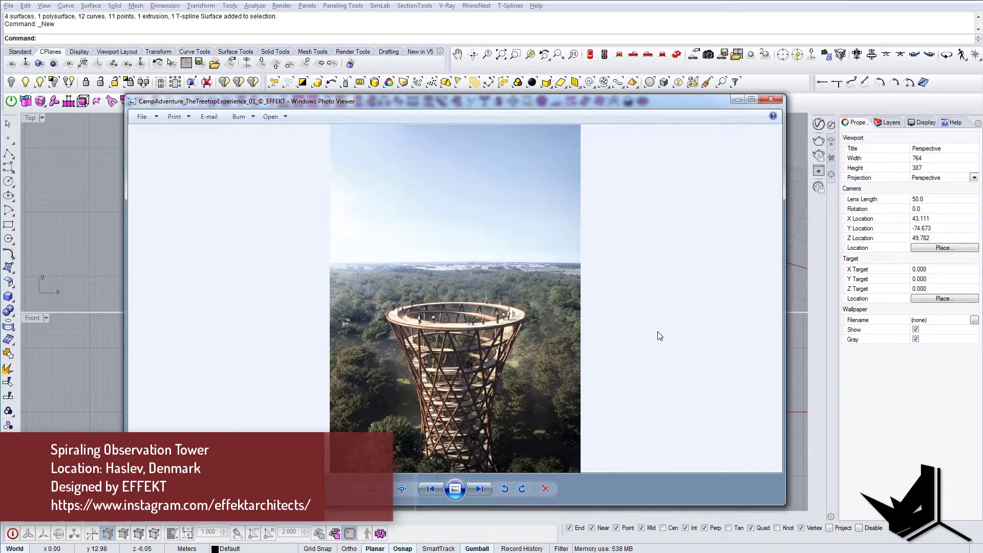
# Look through the CampAdventure reference images, including the renderings, concept diagrams, tower section and plan drawings.
pyautogui.click(479, 489)
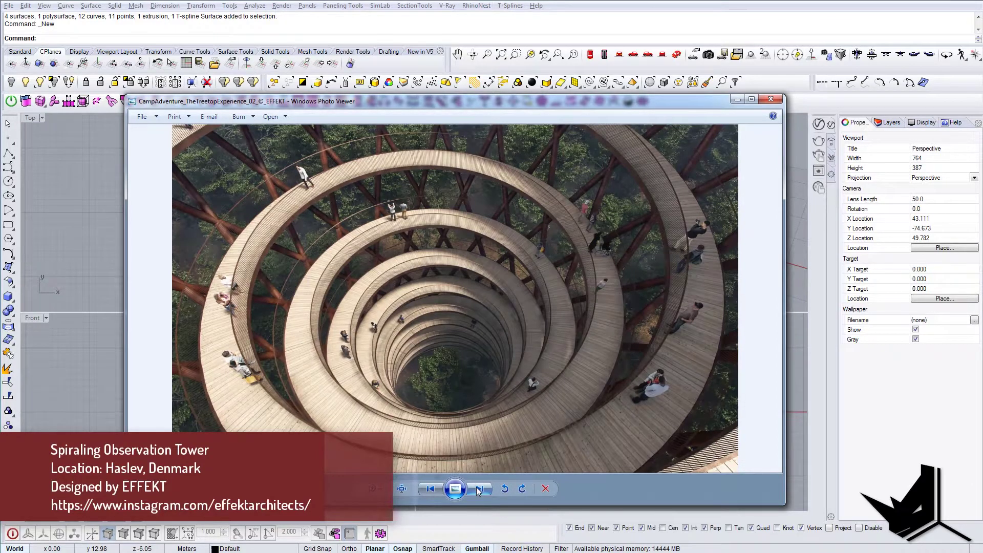
pyautogui.click(479, 489)
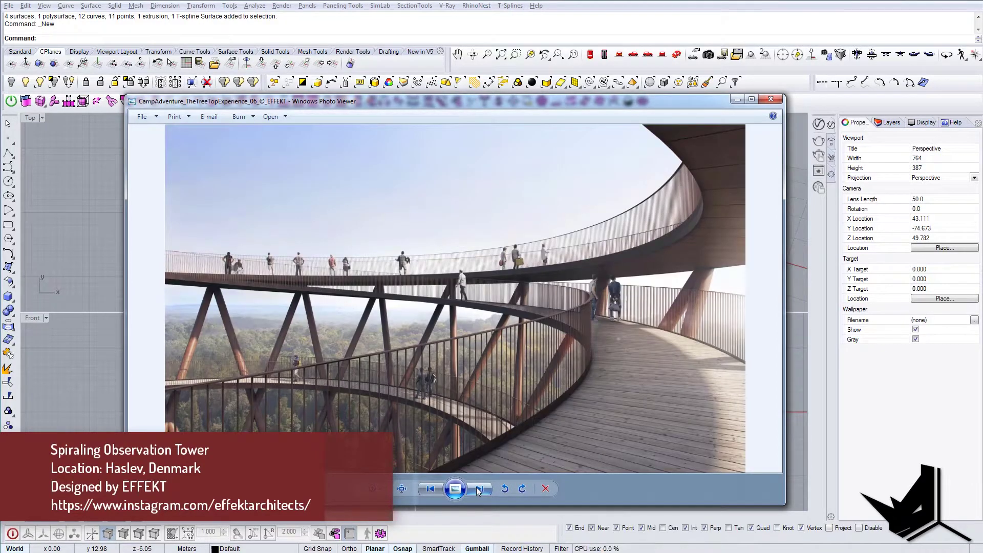
pyautogui.click(479, 489)
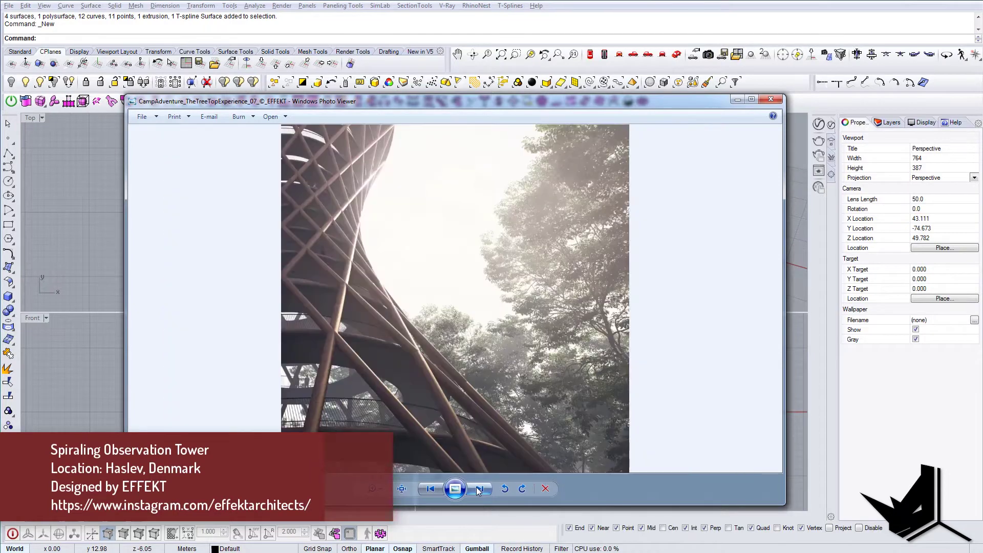
pyautogui.click(478, 489)
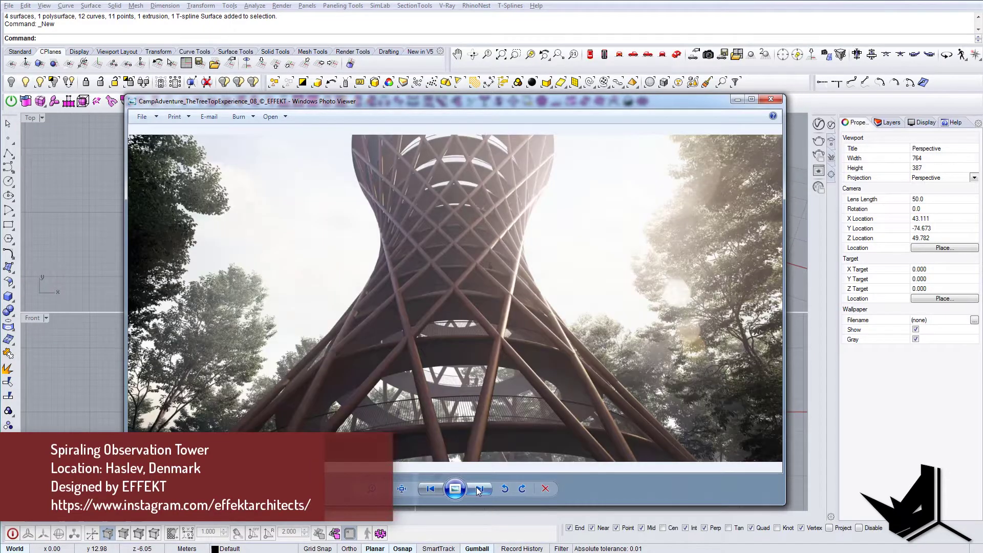
pyautogui.click(479, 489)
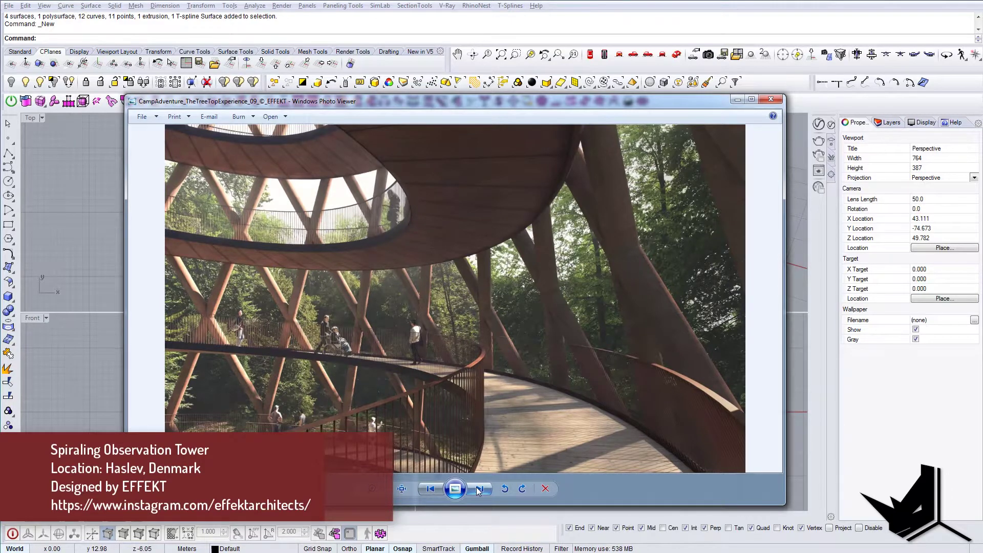
pyautogui.click(479, 489)
pyautogui.click(479, 489)
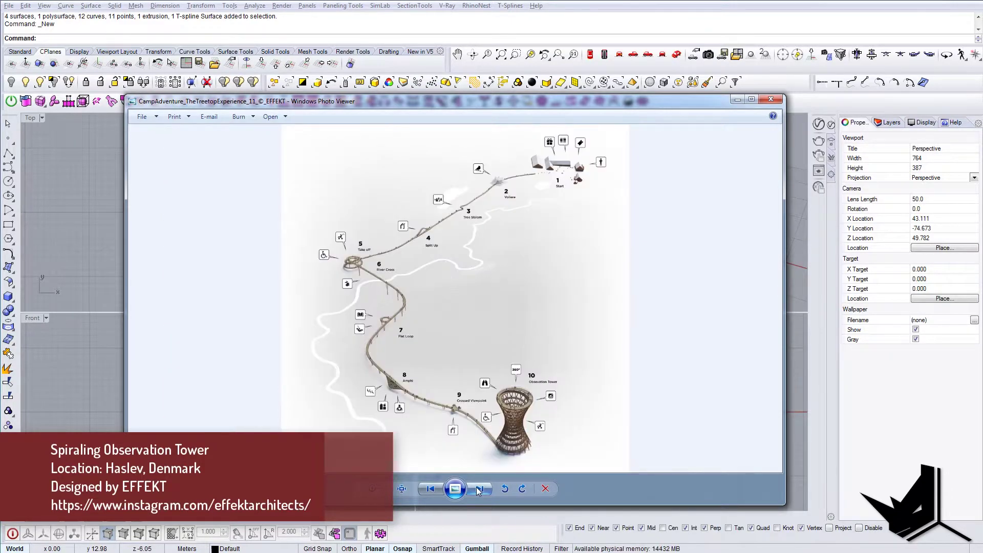
pyautogui.click(477, 489)
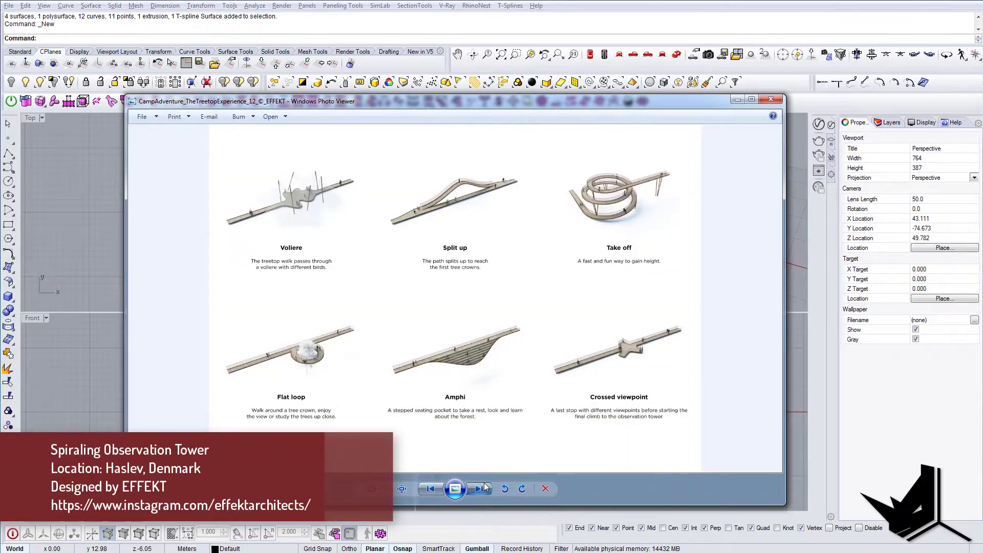
pyautogui.click(479, 488)
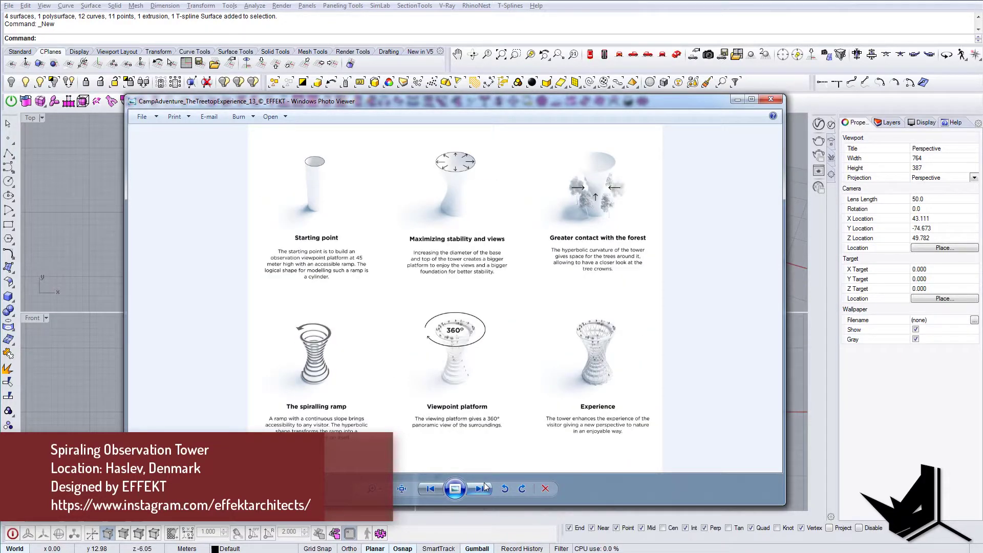
pyautogui.click(480, 489)
pyautogui.click(480, 489)
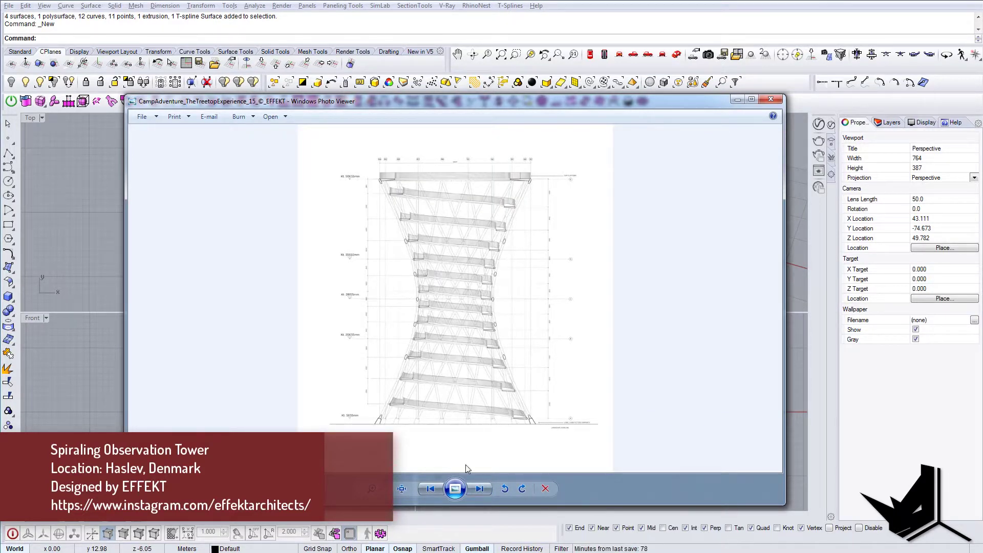
pyautogui.click(478, 490)
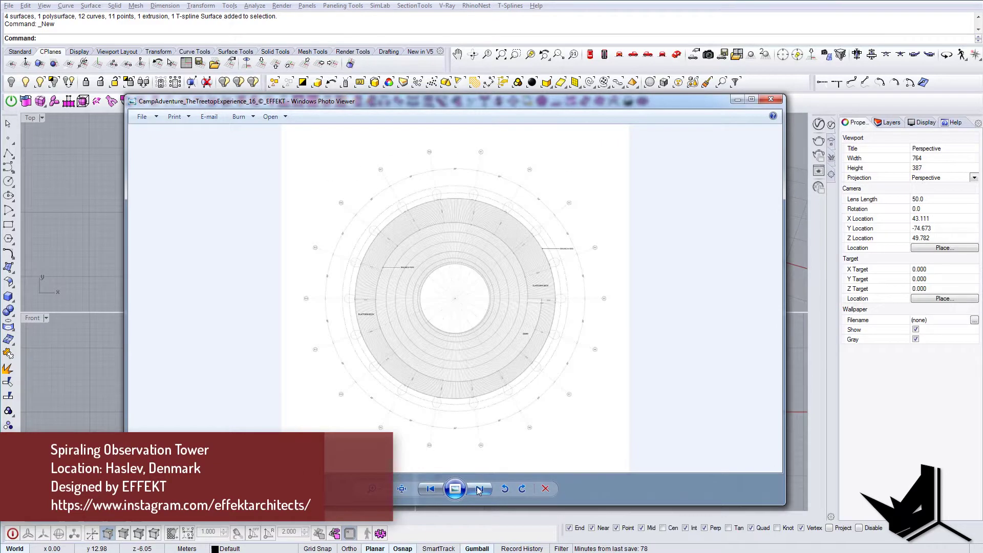
pyautogui.click(432, 489)
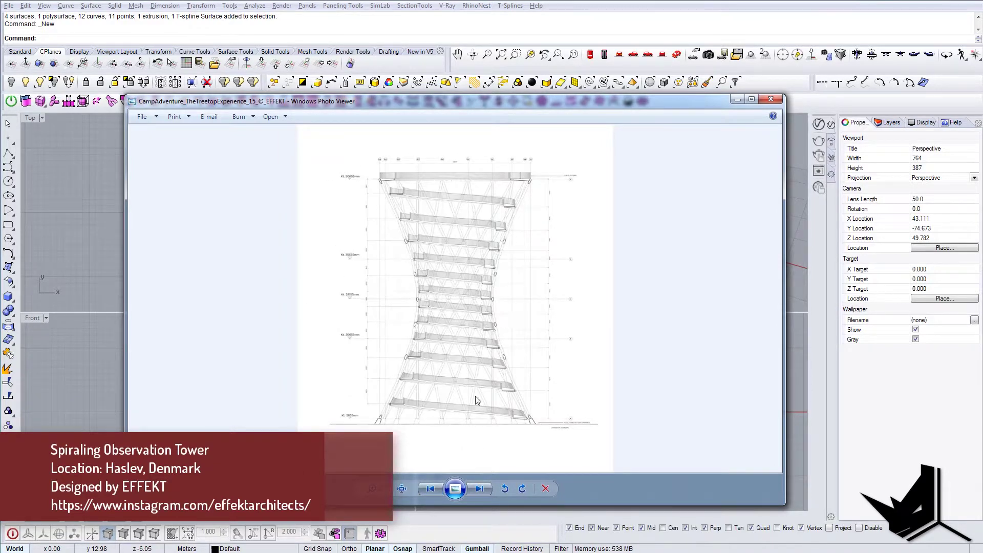
pyautogui.click(479, 490)
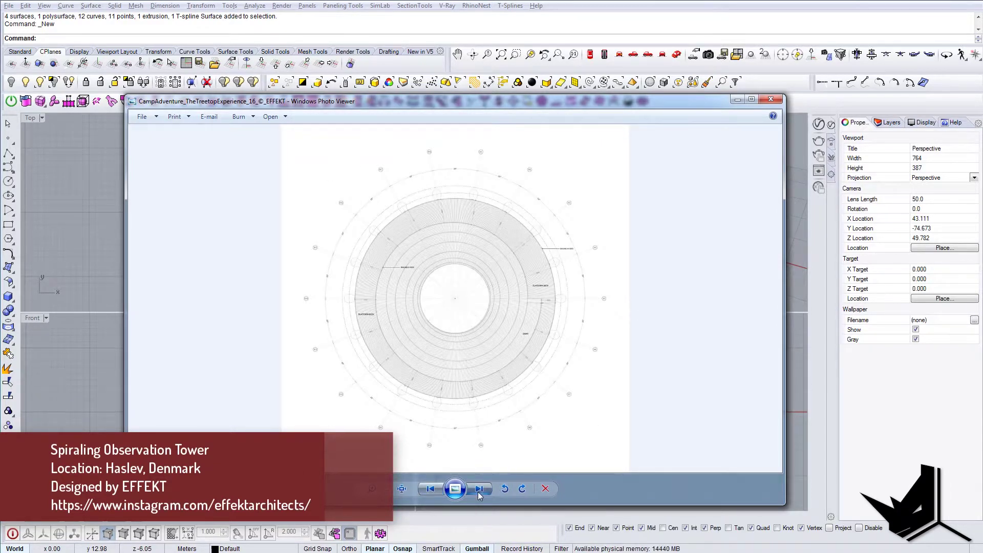
pyautogui.click(479, 490)
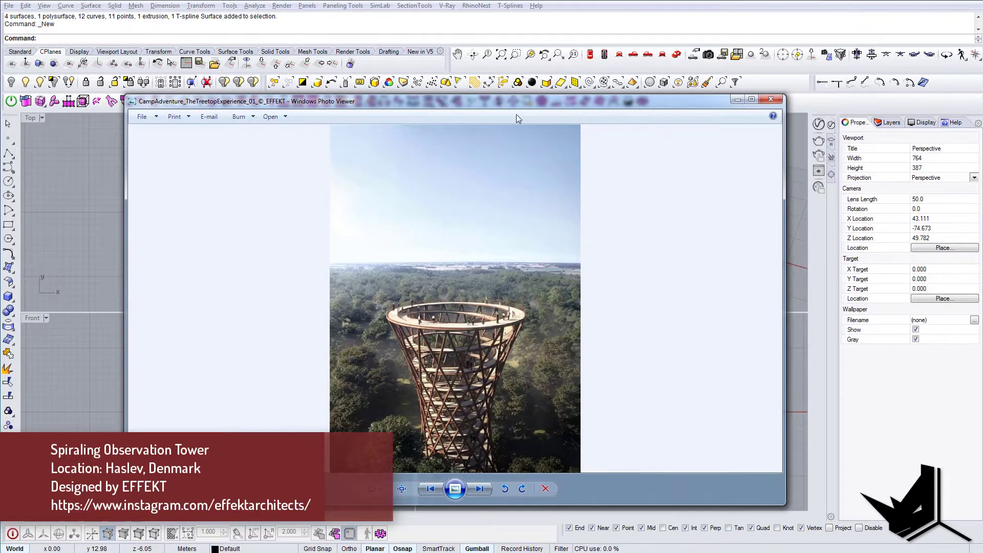
# Insert the tower section image CampAdventure_TheTreetopExperience_15_©_EFFEKT.jpg as a picture frame in the Right view.
pyautogui.moveTo(517, 102); pyautogui.dragTo(982, 353)
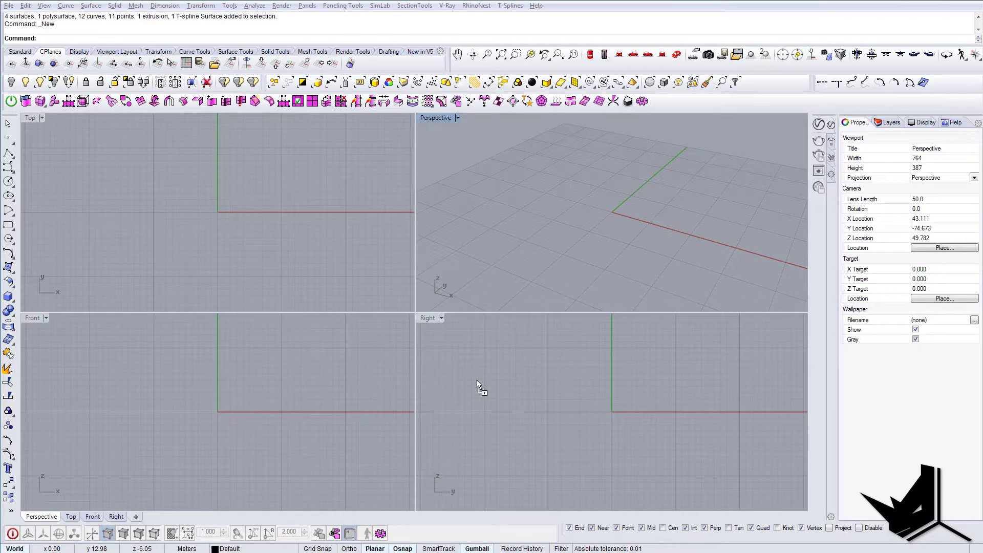
pyautogui.moveTo(590, 377); pyautogui.dragTo(590, 378)
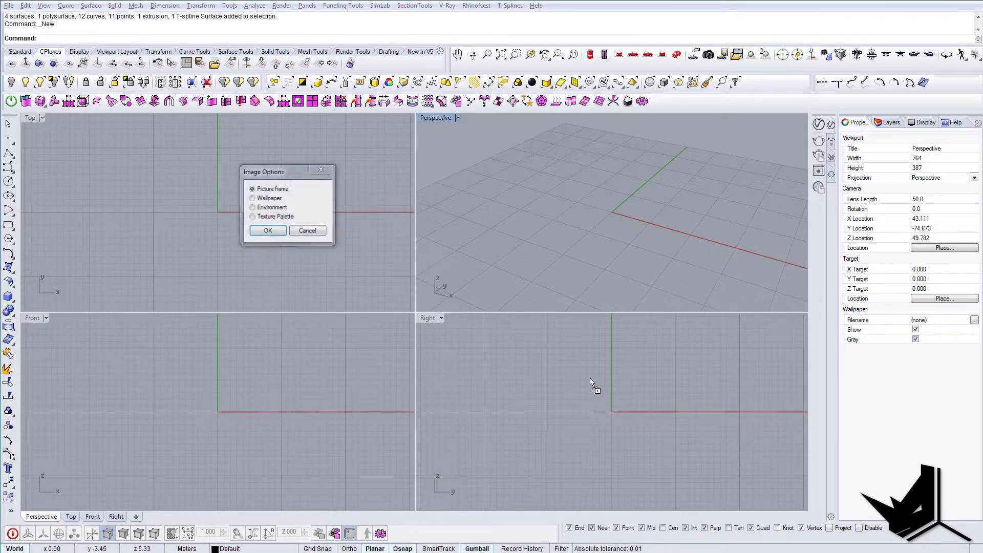
pyautogui.click(268, 235)
pyautogui.scroll(-5, 487, 414)
pyautogui.click(521, 434)
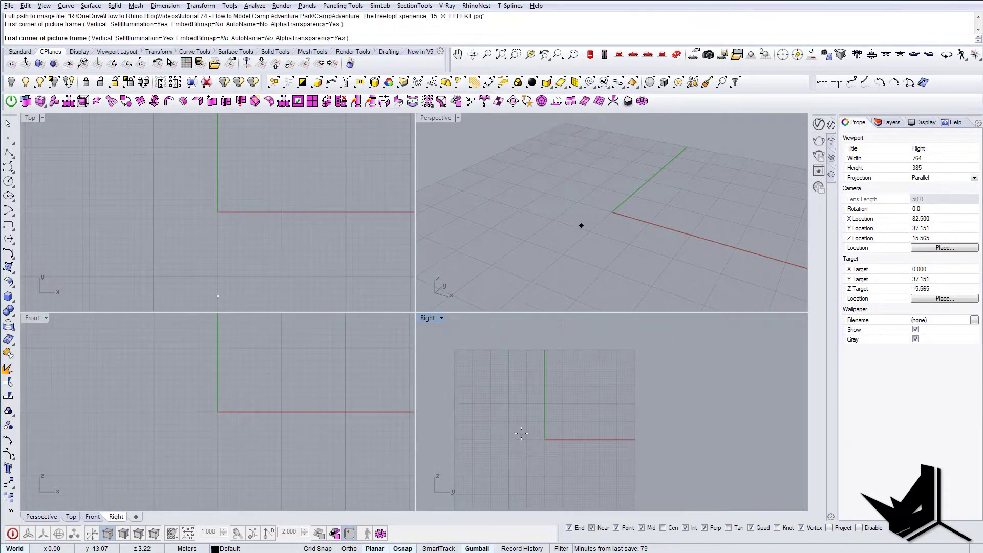
pyautogui.click(693, 434)
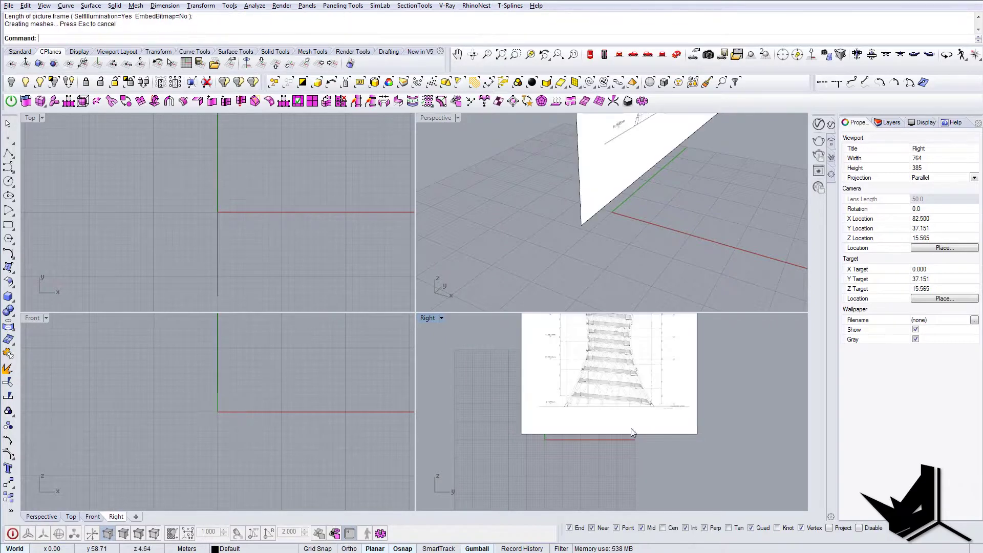
# Draw a horizontal line along the section drawing's ground line and stretch it beyond both side edges of the picture.
pyautogui.scroll(-2, 558, 466)
pyautogui.click(659, 434)
pyautogui.scroll(3, 555, 439)
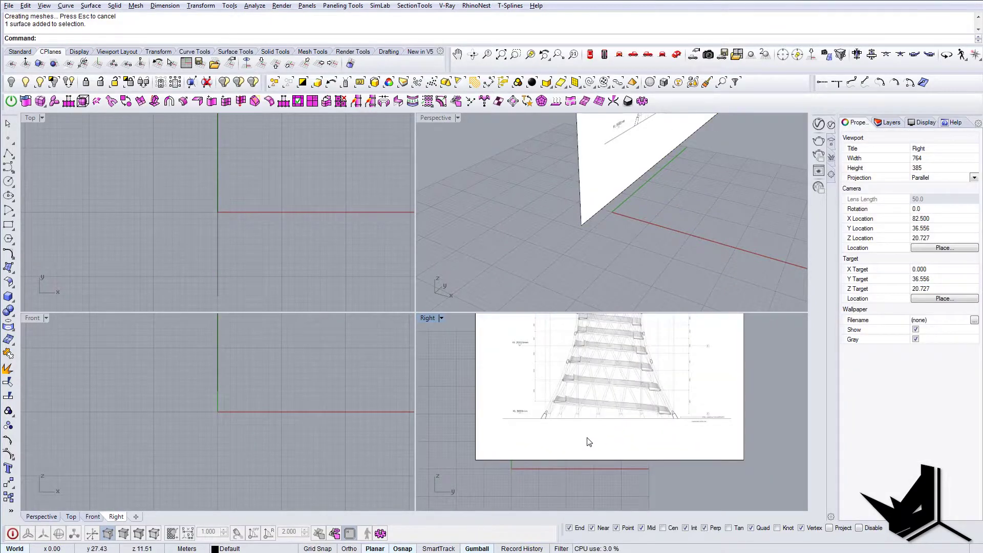
pyautogui.scroll(-2, 586, 440)
pyautogui.scroll(2, 579, 440)
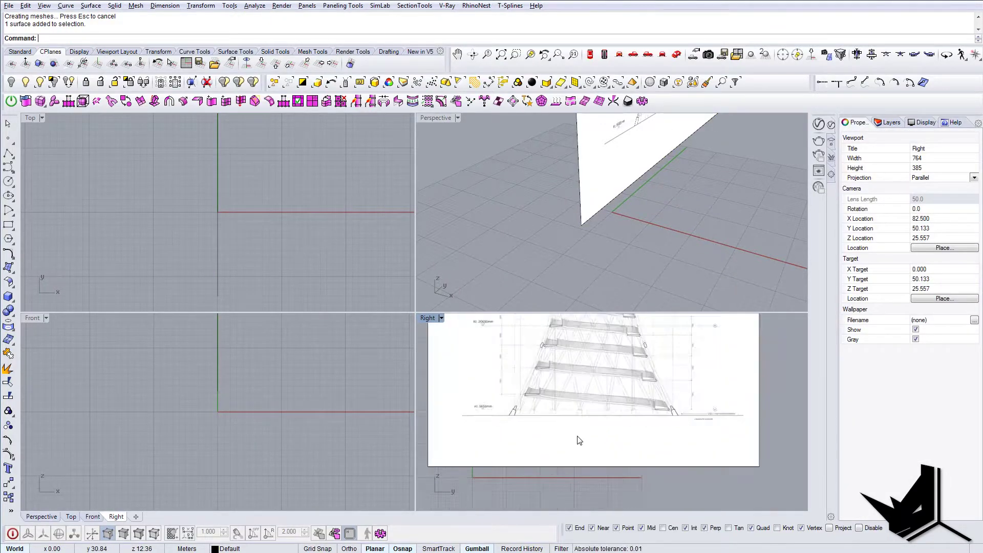
pyautogui.scroll(2, 435, 410)
pyautogui.write('l')
pyautogui.press('Return')
pyautogui.scroll(2, 435, 408)
pyautogui.click(435, 408)
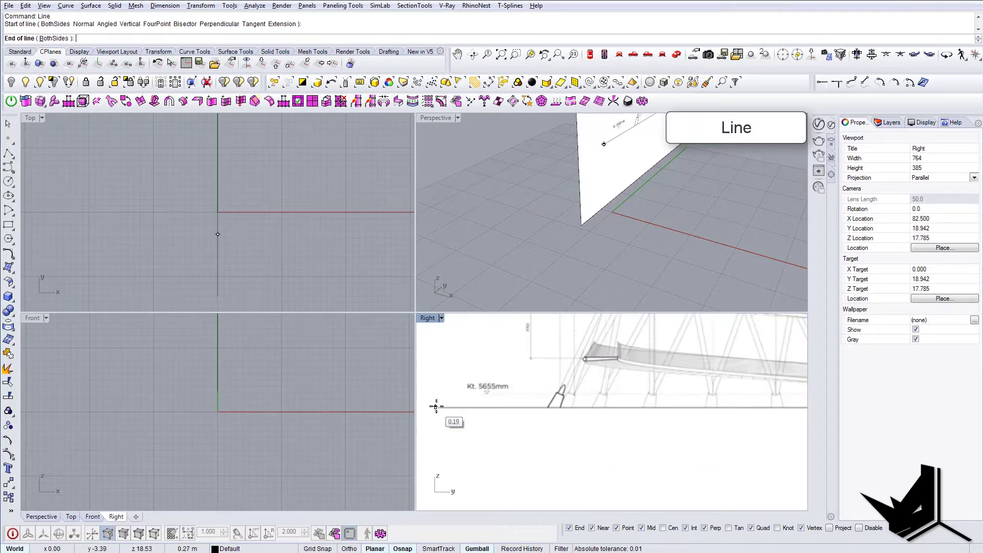
pyautogui.scroll(-3, 436, 407)
pyautogui.click(685, 408)
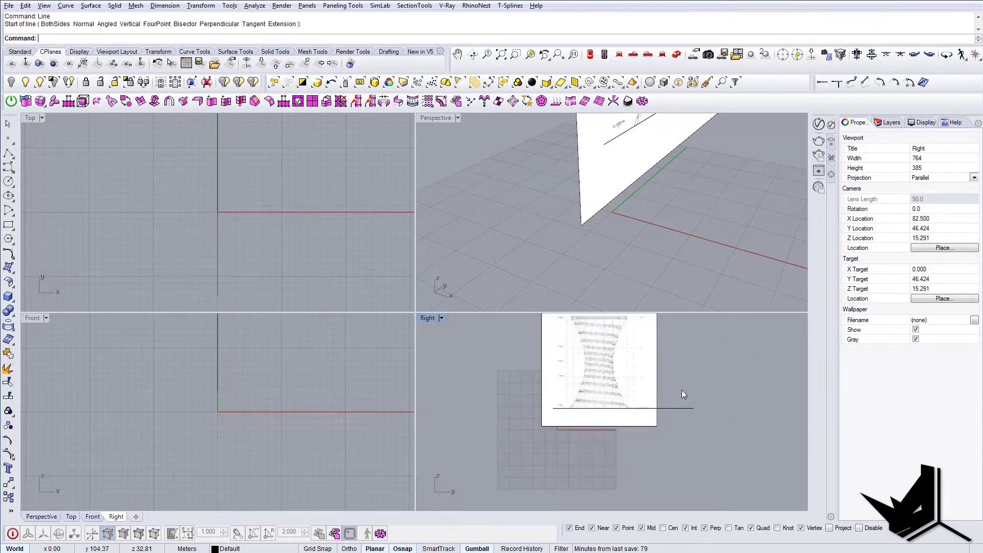
pyautogui.click(666, 407)
pyautogui.doubleClick(428, 318)
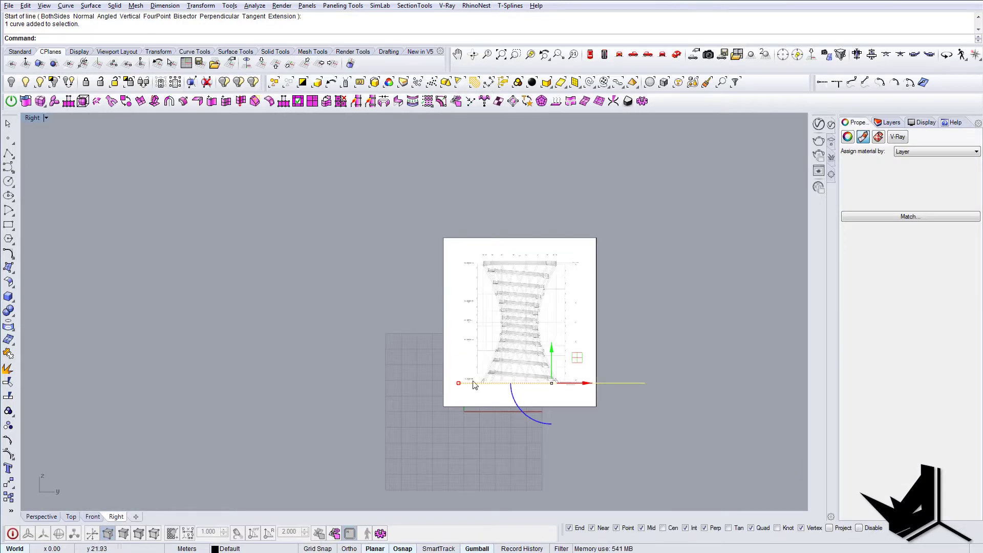
pyautogui.moveTo(456, 384); pyautogui.dragTo(367, 385)
# Trim away the part of the picture below the ground line, using the line as cutter, and delete the line.
pyautogui.moveTo(604, 391); pyautogui.dragTo(563, 408, button='right')
pyautogui.scroll(4, 491, 342)
pyautogui.click(526, 366)
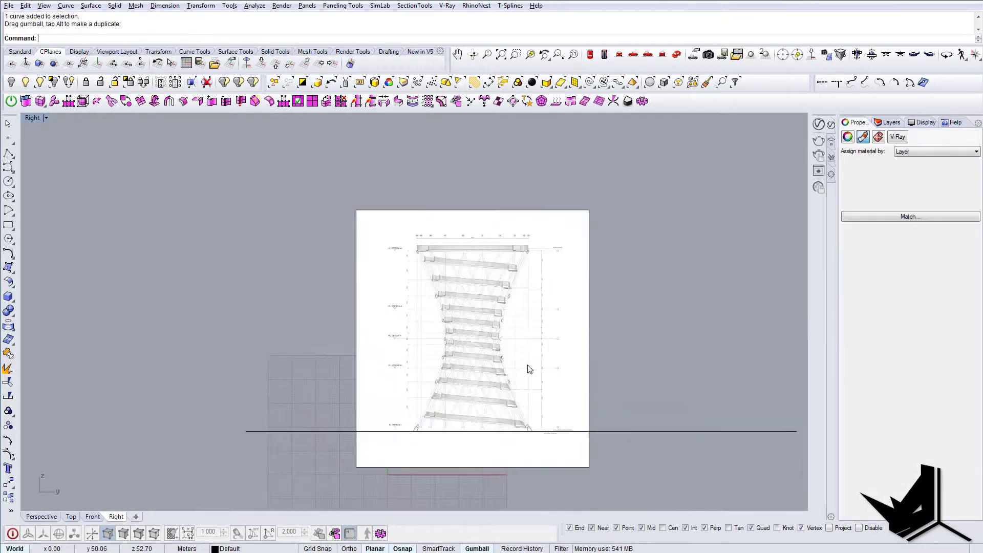
pyautogui.press('Return')
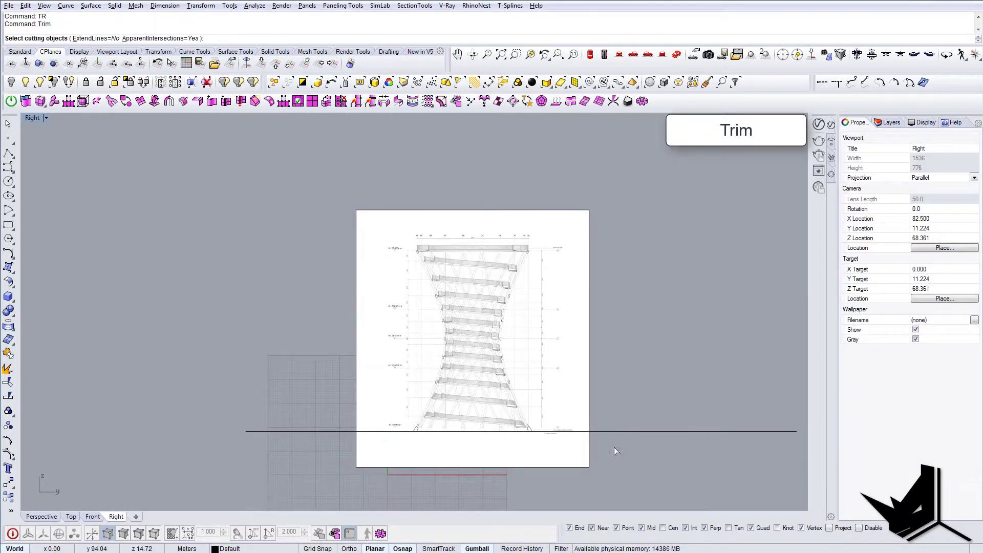
pyautogui.click(614, 431)
pyautogui.press('Return')
pyautogui.press('Return')
pyautogui.press('Delete')
# Move the trimmed picture so that the midpoint of its bottom edge sits at 0,0,0.
pyautogui.moveTo(455, 402); pyautogui.dragTo(495, 387, button='right')
pyautogui.click(578, 387)
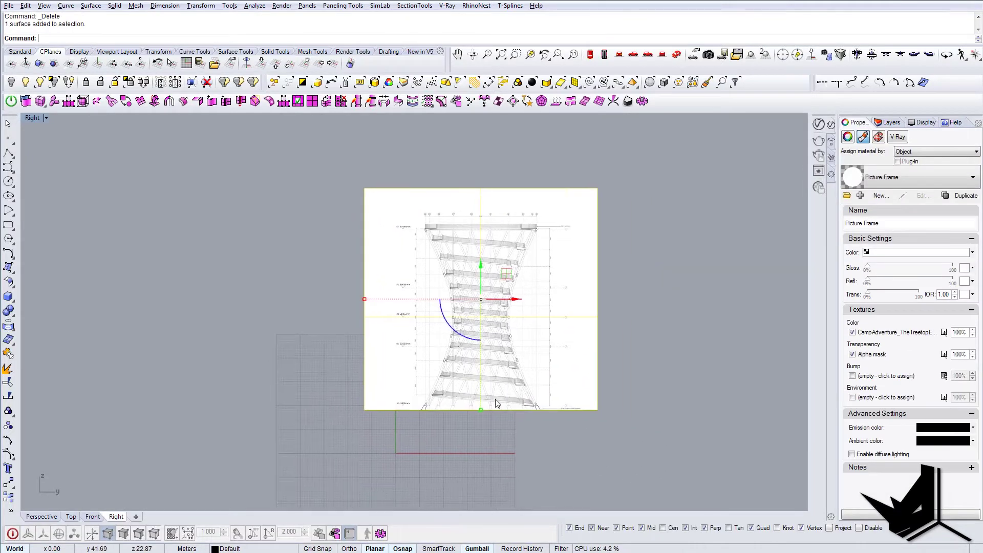
pyautogui.click(471, 424)
pyautogui.click(540, 358)
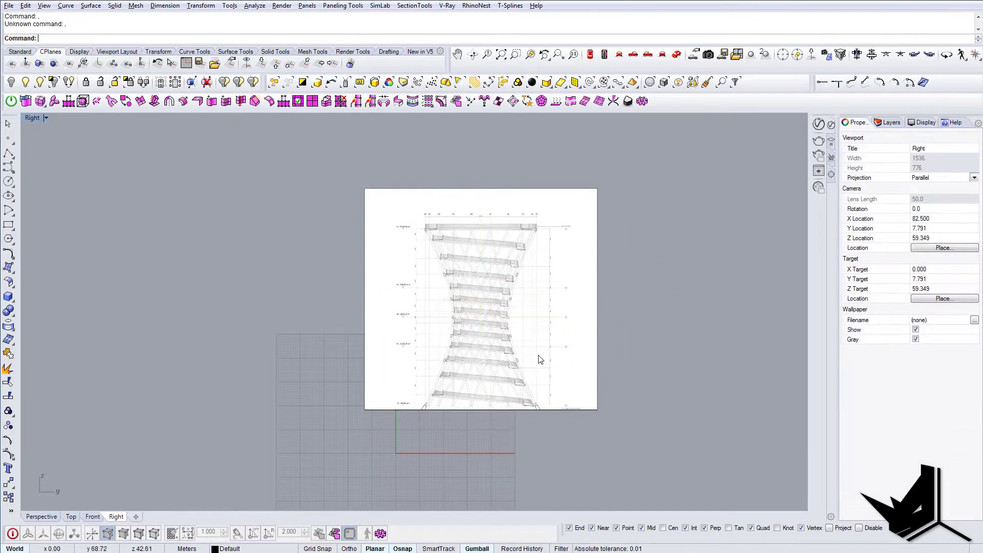
pyautogui.write('m')
pyautogui.press('Return')
pyautogui.click(525, 410)
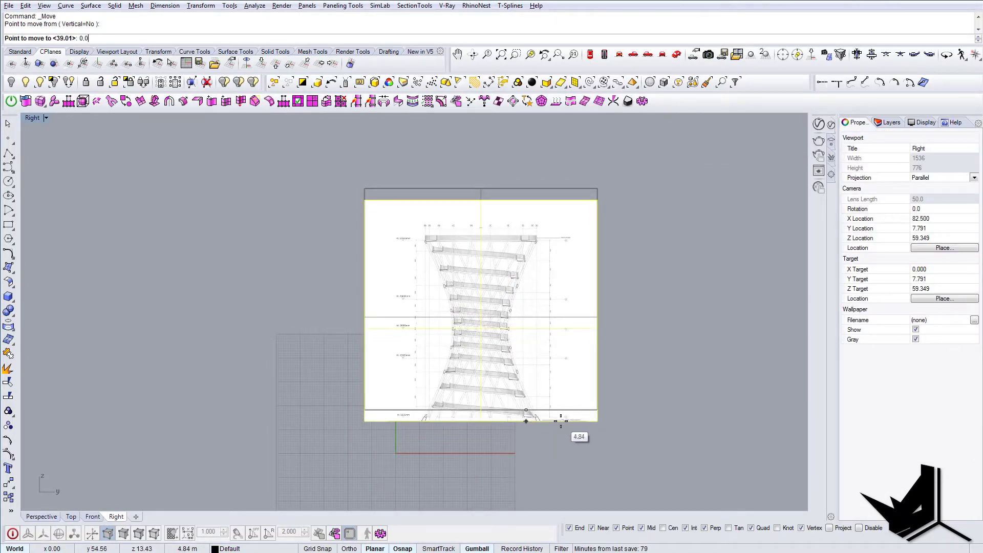
pyautogui.press('Return')
pyautogui.moveTo(462, 433); pyautogui.dragTo(506, 397, button='right')
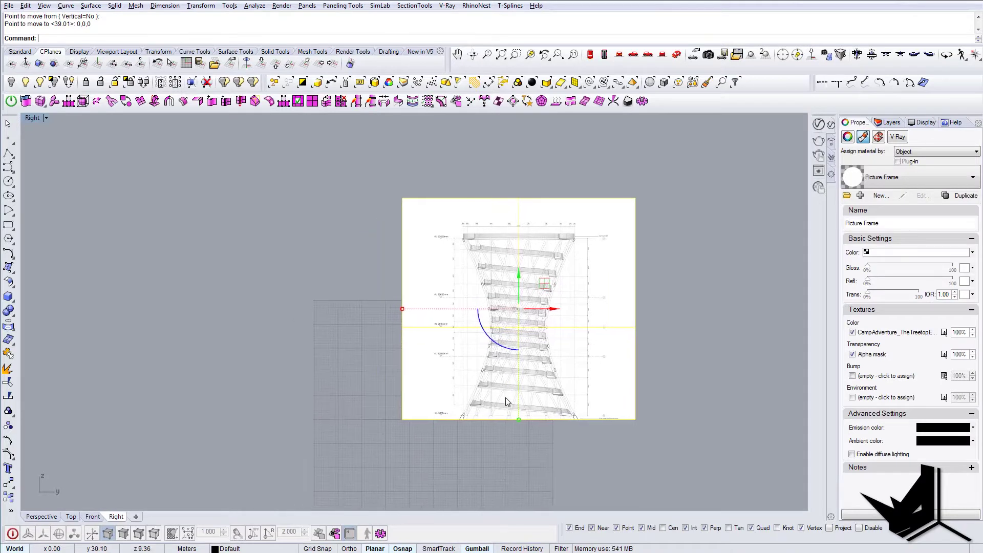
pyautogui.rightClick(506, 401)
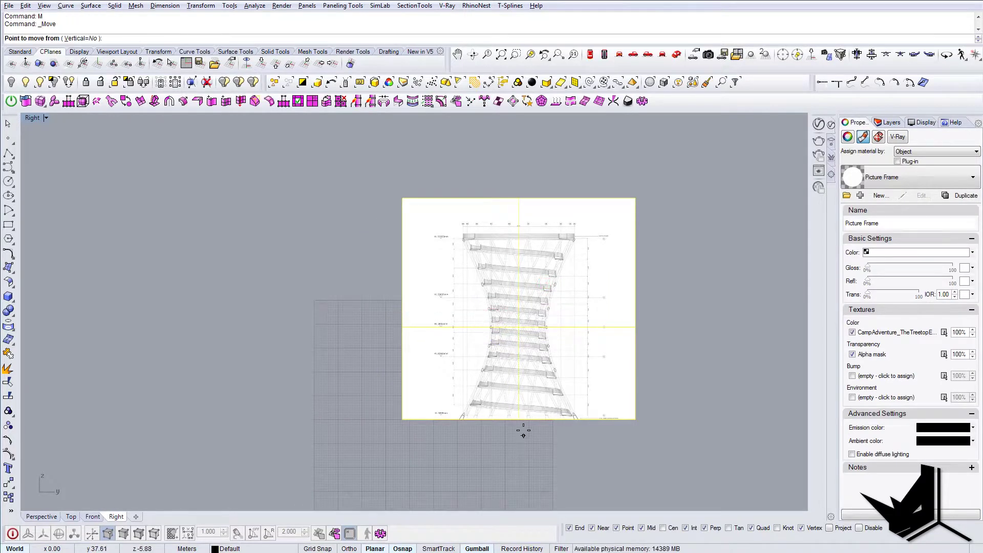
pyautogui.click(519, 419)
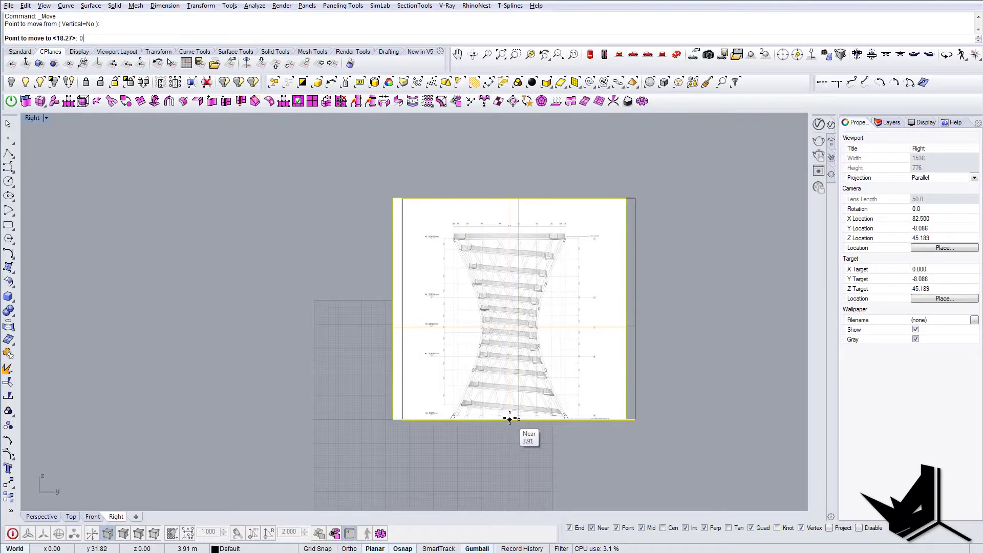
pyautogui.press('Return')
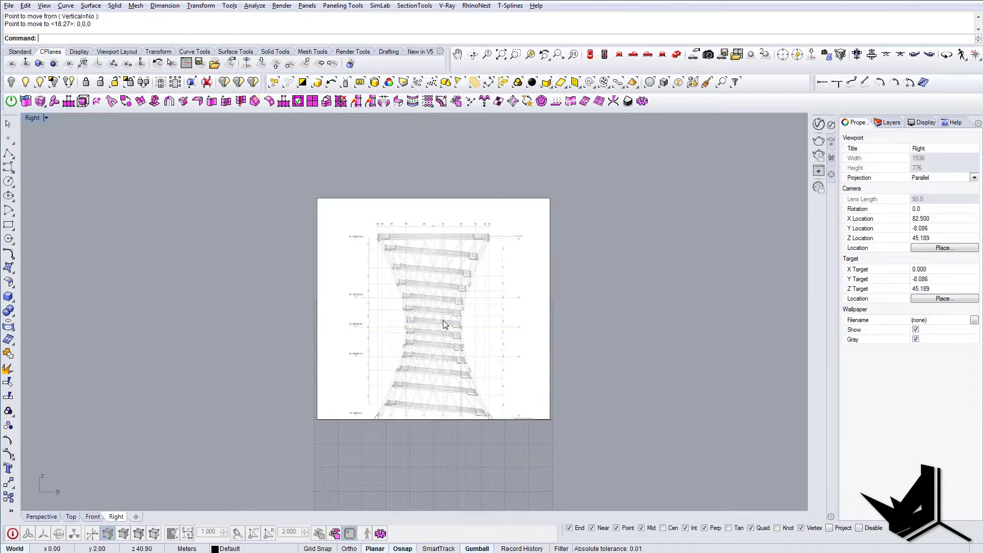
# Set the transparency of the picture frame's material to about 76%.
pyautogui.scroll(4, 444, 320)
pyautogui.click(473, 328)
pyautogui.moveTo(919, 296); pyautogui.dragTo(908, 297)
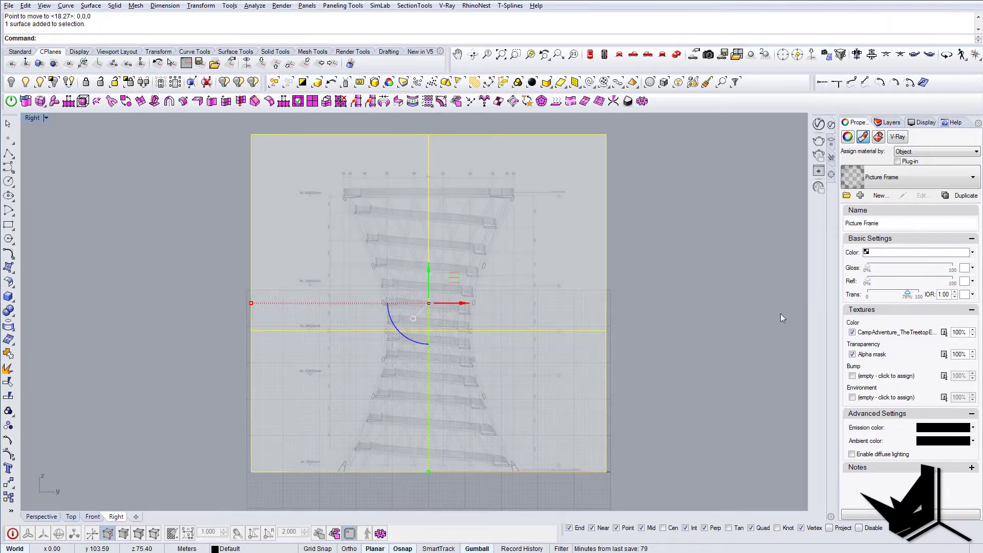
pyautogui.click(716, 324)
pyautogui.moveTo(609, 318); pyautogui.dragTo(654, 325, button='right')
# Lock the section picture and switch the viewport to the Perspective view.
pyautogui.click(557, 244)
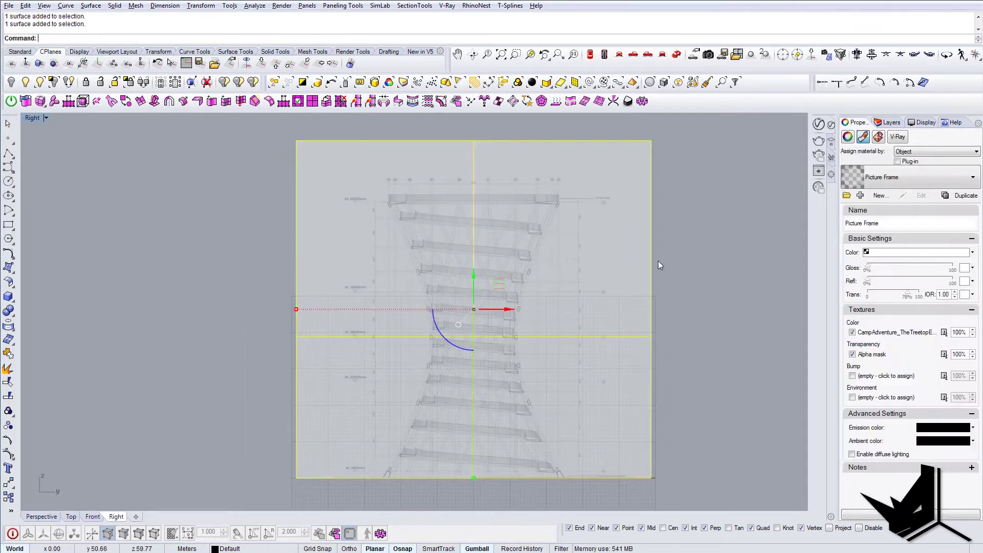
pyautogui.write('Lock')
pyautogui.press('Return')
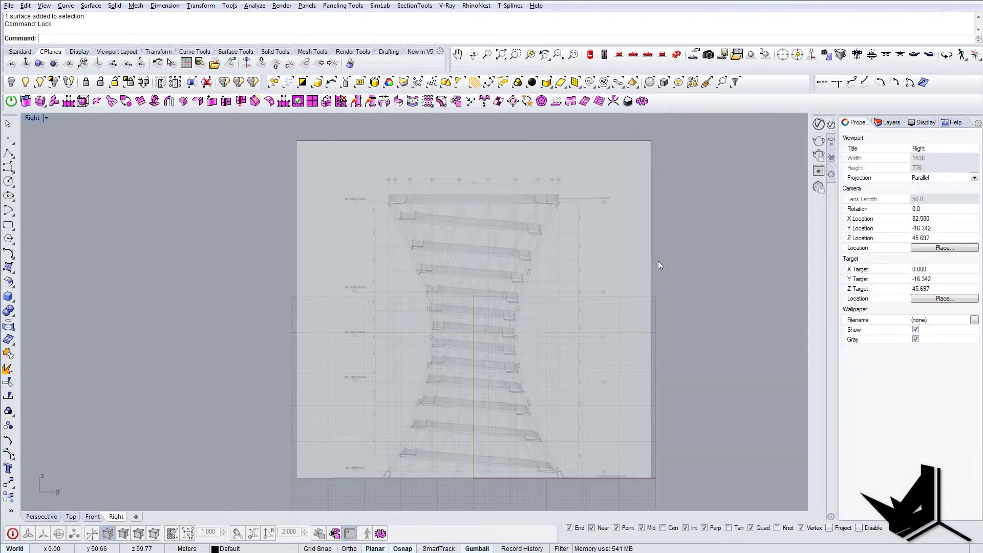
pyautogui.click(676, 55)
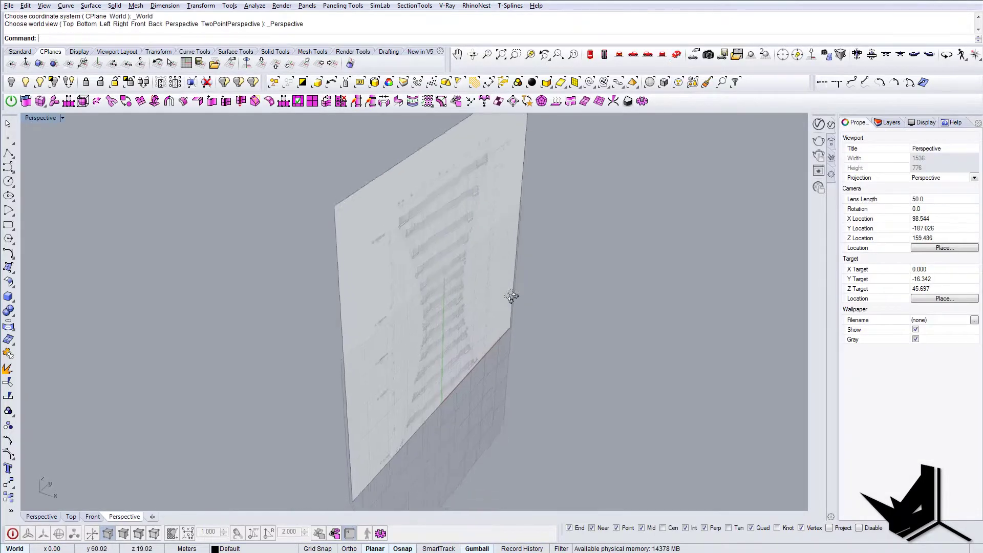
# Set the construction plane to World Top and place a point at the midpoint of the section picture's bottom edge.
pyautogui.click(261, 63)
pyautogui.moveTo(512, 450); pyautogui.dragTo(462, 400, button='right')
pyautogui.click(9, 140)
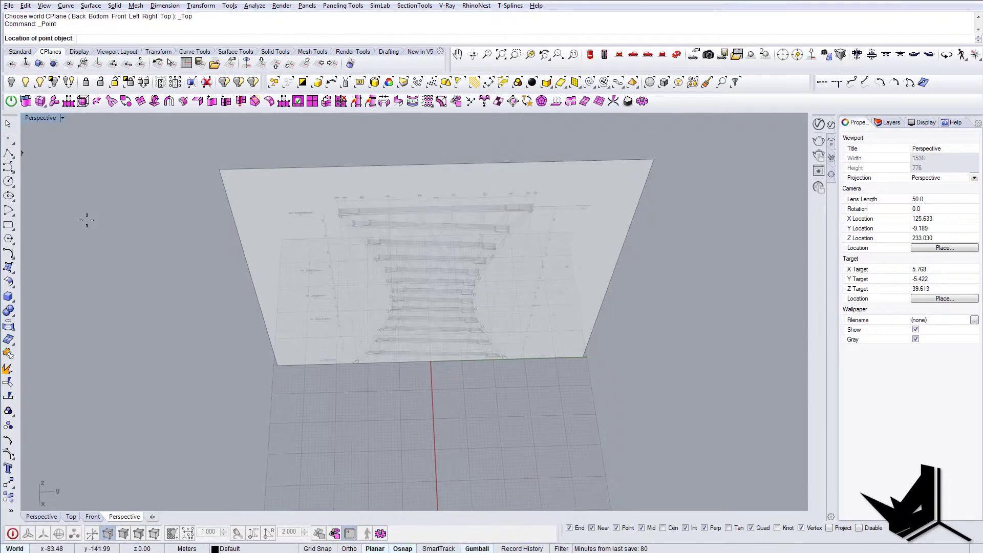
pyautogui.click(432, 389)
pyautogui.moveTo(458, 401); pyautogui.dragTo(458, 430, button='right')
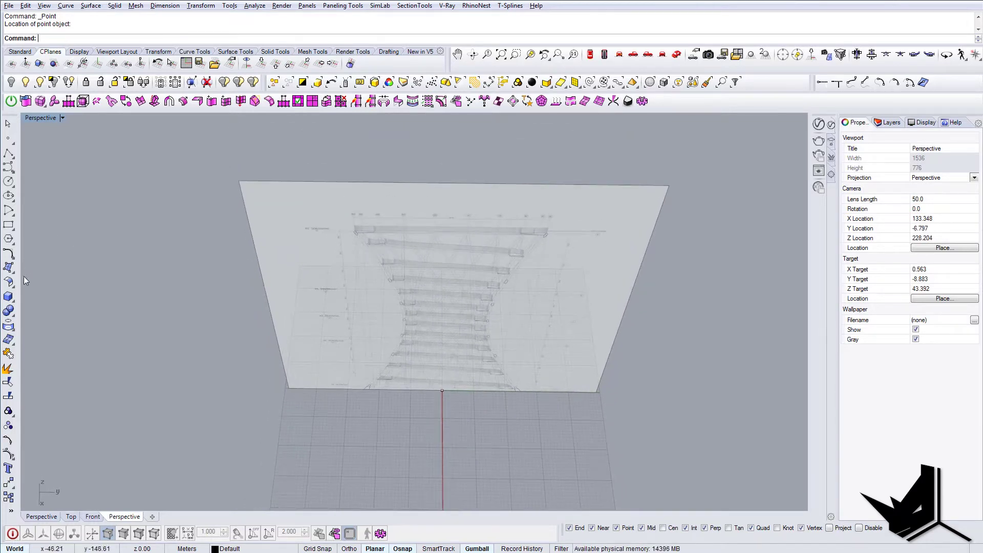
# Create a vertical cylinder centred on the base point, about 24.45 m in radius and about 76.05 m high, following the section drawing.
pyautogui.click(13, 299)
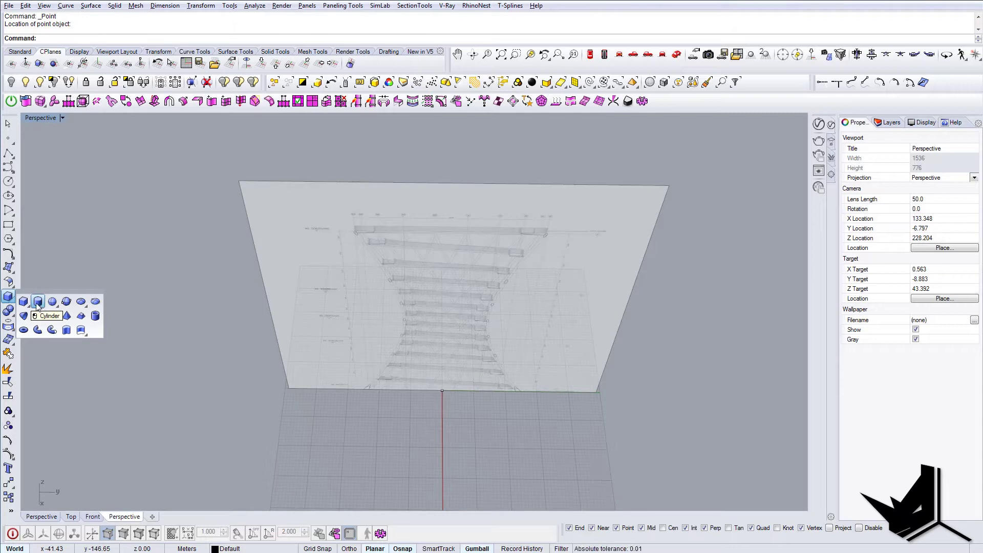
pyautogui.click(38, 302)
pyautogui.click(443, 392)
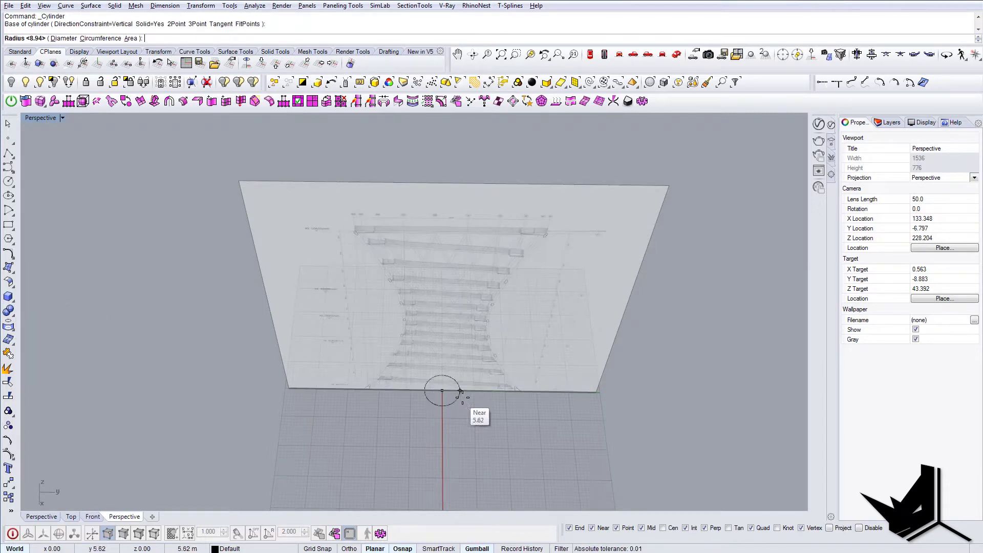
pyautogui.click(519, 392)
pyautogui.moveTo(504, 376); pyautogui.dragTo(501, 232, button='right')
pyautogui.click(619, 54)
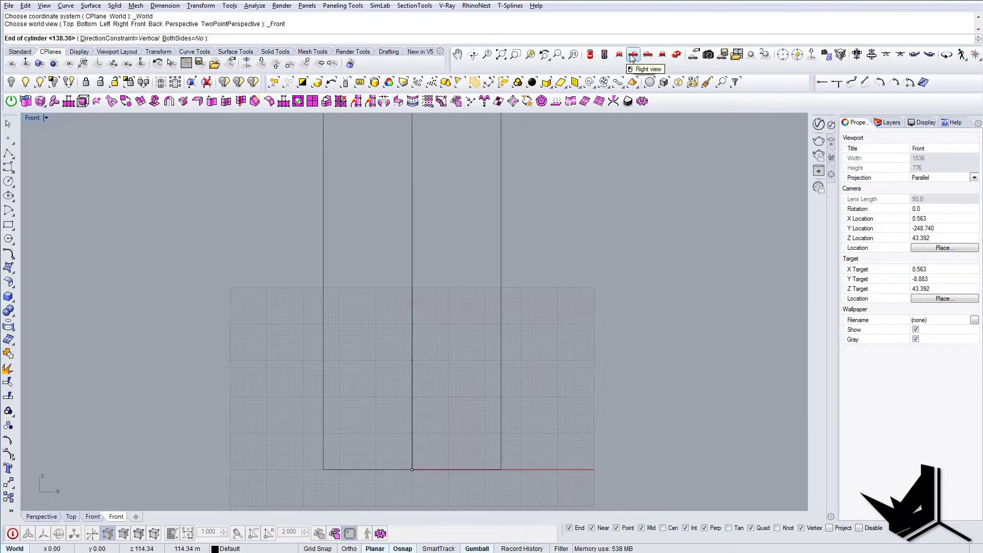
pyautogui.click(646, 56)
pyautogui.scroll(10, 443, 195)
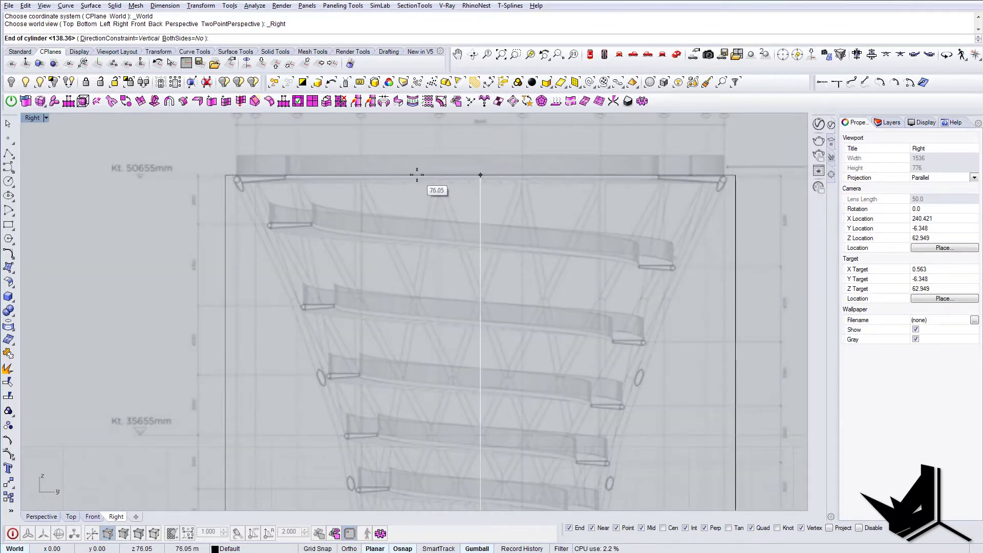
pyautogui.click(417, 175)
pyautogui.scroll(-10, 465, 264)
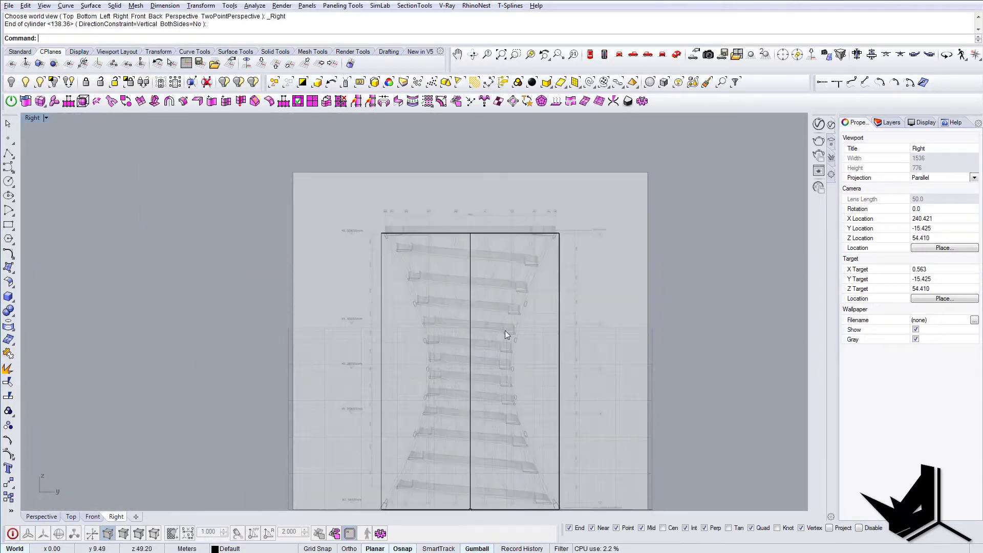
# Show the cylinder shaded in the Perspective view, extract its top and bottom cap surfaces, and delete them.
pyautogui.click(676, 55)
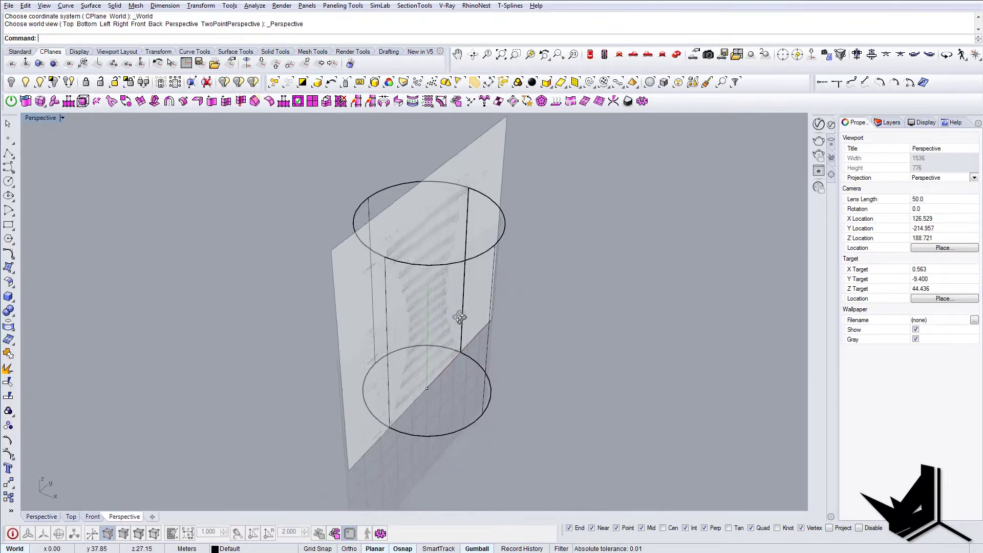
pyautogui.click(62, 117)
pyautogui.click(49, 155)
pyautogui.moveTo(267, 237)
pyautogui.mouseDown(button='right')
pyautogui.moveTo(405, 307)
pyautogui.moveTo(432, 336)
pyautogui.moveTo(405, 348)
pyautogui.moveTo(398, 408)
pyautogui.moveTo(383, 352)
pyautogui.moveTo(416, 286)
pyautogui.moveTo(425, 389)
pyautogui.moveTo(437, 367)
pyautogui.moveTo(493, 471)
pyautogui.moveTo(507, 425)
pyautogui.moveTo(452, 408)
pyautogui.moveTo(361, 447)
pyautogui.moveTo(391, 362)
pyautogui.mouseUp(button='right')
pyautogui.write('EXtractSrf')
pyautogui.press('Return')
pyautogui.click(414, 327)
pyautogui.click(425, 389)
pyautogui.press('Return')
pyautogui.press('Delete')
pyautogui.click(445, 403)
pyautogui.moveTo(446, 403); pyautogui.dragTo(468, 265, button='right')
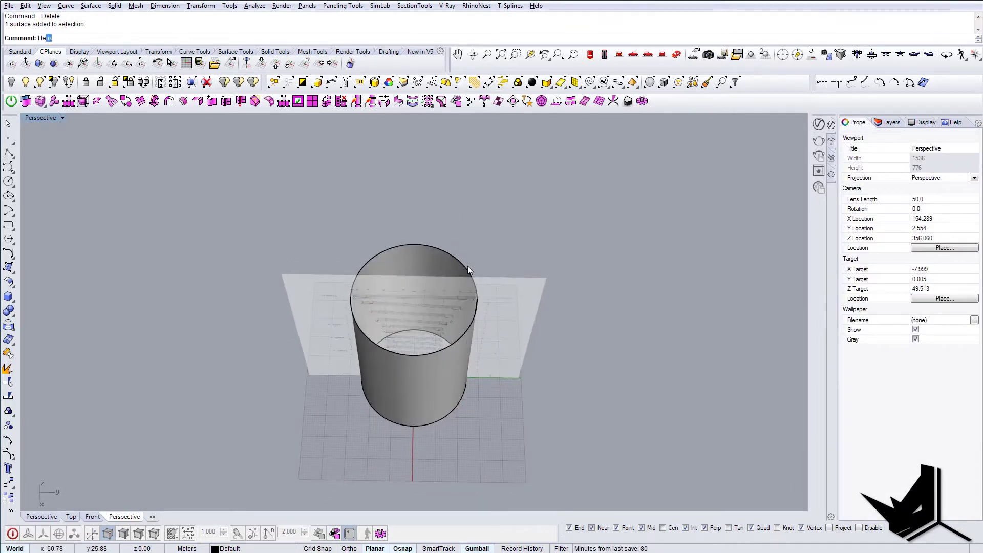
pyautogui.press('Return')
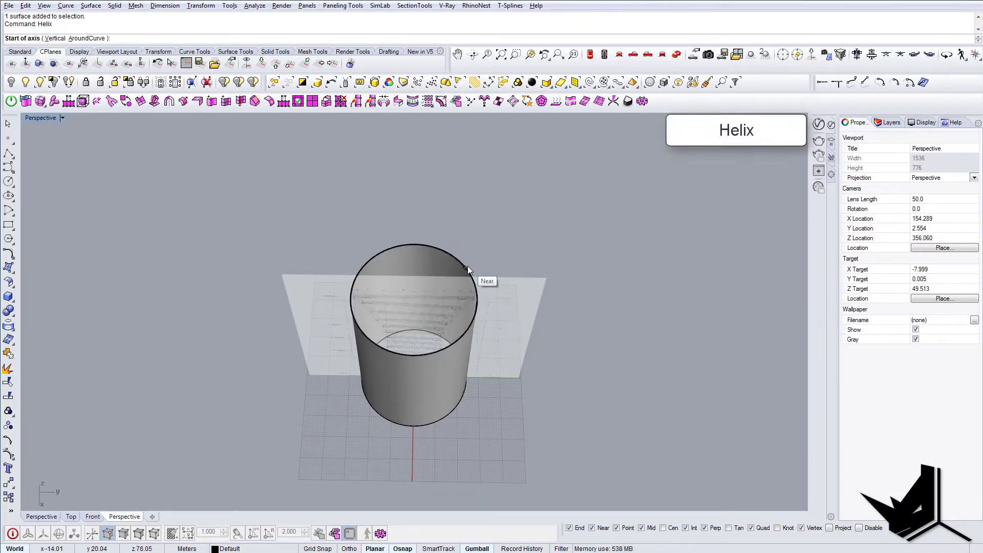
pyautogui.moveTo(404, 331); pyautogui.dragTo(415, 369, button='right')
pyautogui.scroll(6, 416, 352)
pyautogui.press('Escape')
# Copy the point at the origin up to the centre of the cylinder's top edge.
pyautogui.scroll(-4, 417, 343)
pyautogui.moveTo(416, 369); pyautogui.dragTo(410, 423, button='right')
pyautogui.scroll(6, 403, 410)
pyautogui.click(405, 394)
pyautogui.write('c')
pyautogui.press('Return')
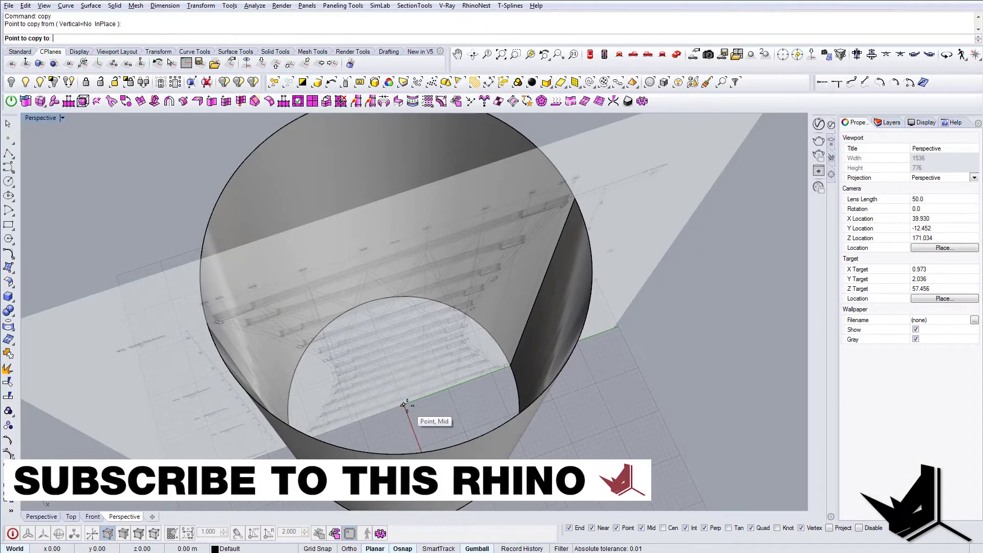
pyautogui.click(405, 406)
pyautogui.scroll(-4, 404, 404)
pyautogui.moveTo(406, 402); pyautogui.dragTo(411, 294, button='right')
pyautogui.click(475, 287)
pyautogui.press('Return')
pyautogui.moveTo(459, 339); pyautogui.dragTo(480, 372, button='right')
# Create a 12-turn helix along the axis between the two points, with a radius of about 24.45 m, starting on the red X axis.
pyautogui.write('Heli')
pyautogui.press('Return')
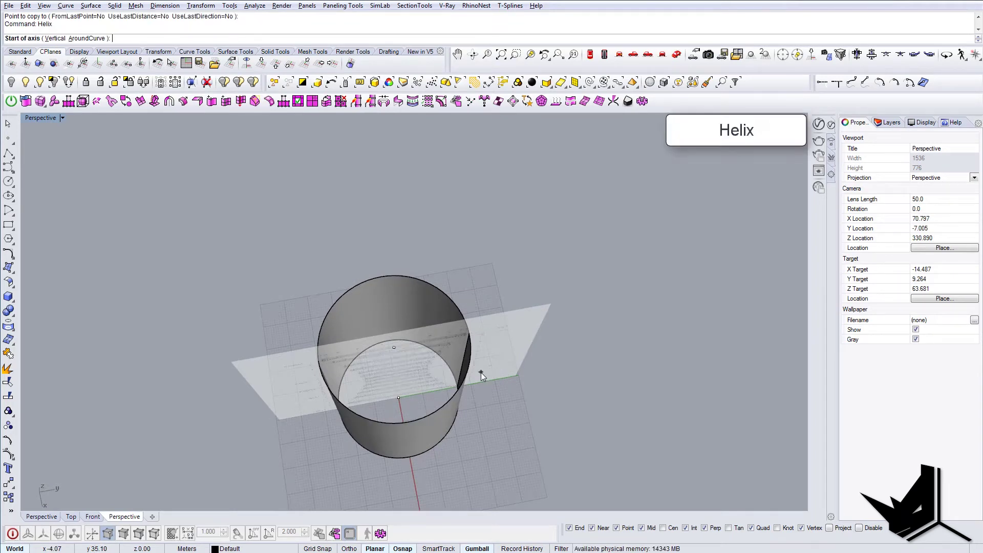
pyautogui.click(399, 398)
pyautogui.click(394, 348)
pyautogui.moveTo(393, 344); pyautogui.dragTo(380, 266, button='right')
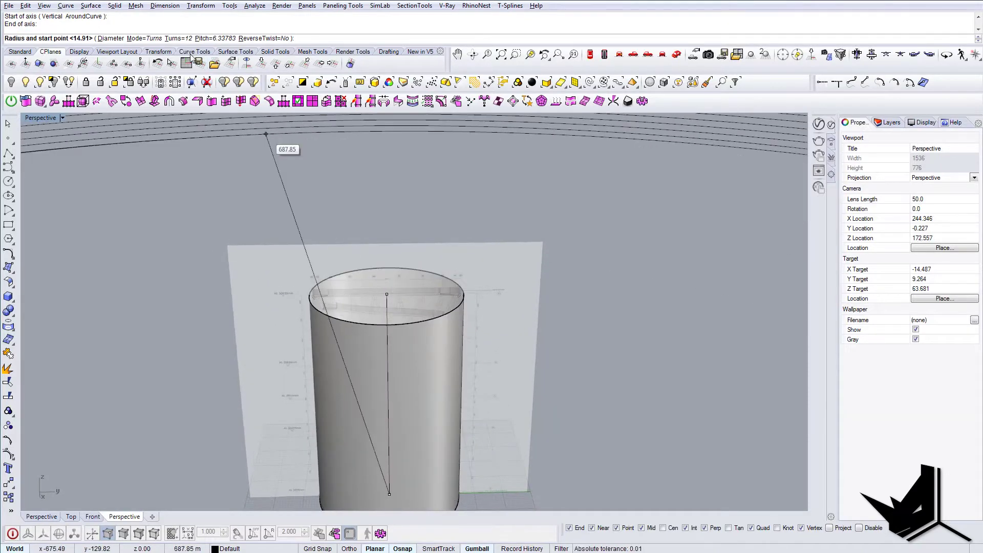
pyautogui.keyDown('shift'); pyautogui.moveTo(462, 366); pyautogui.dragTo(416, 328, button='right'); pyautogui.keyUp('shift')
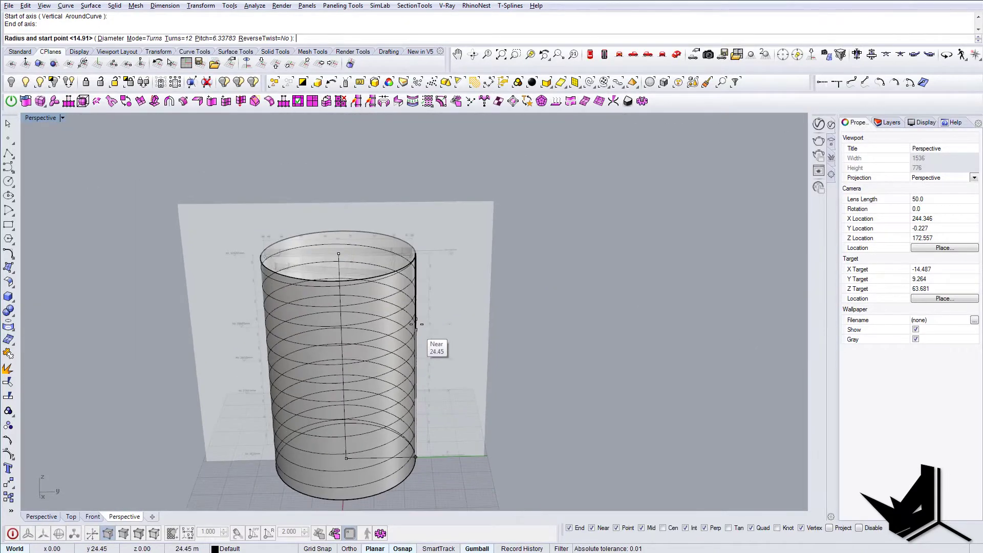
pyautogui.moveTo(337, 252); pyautogui.dragTo(399, 417, button='right')
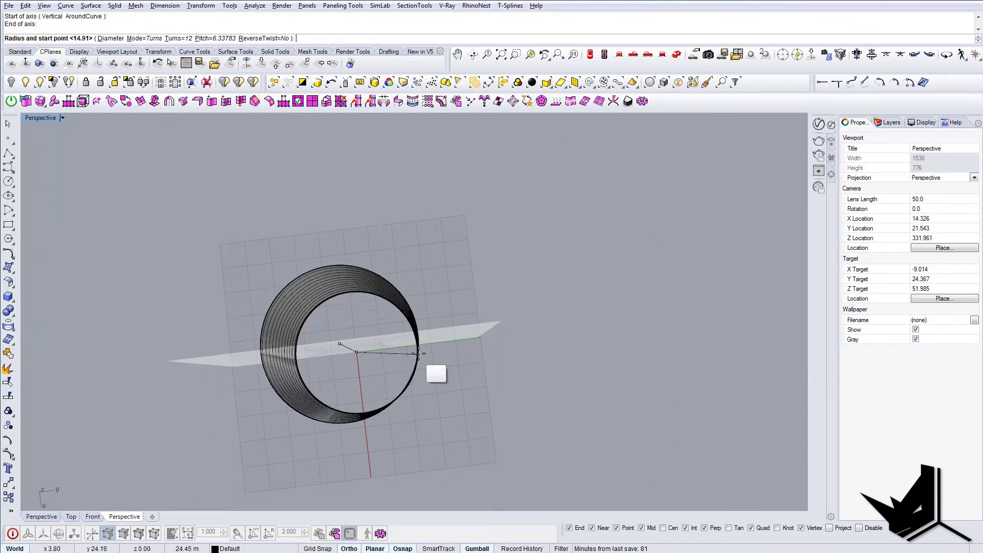
pyautogui.click(590, 55)
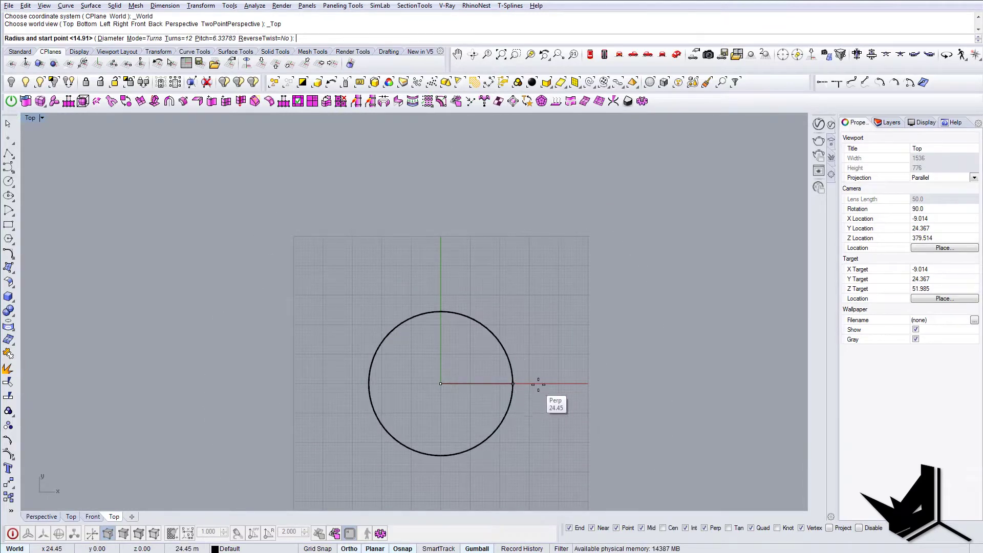
pyautogui.press('Escape')
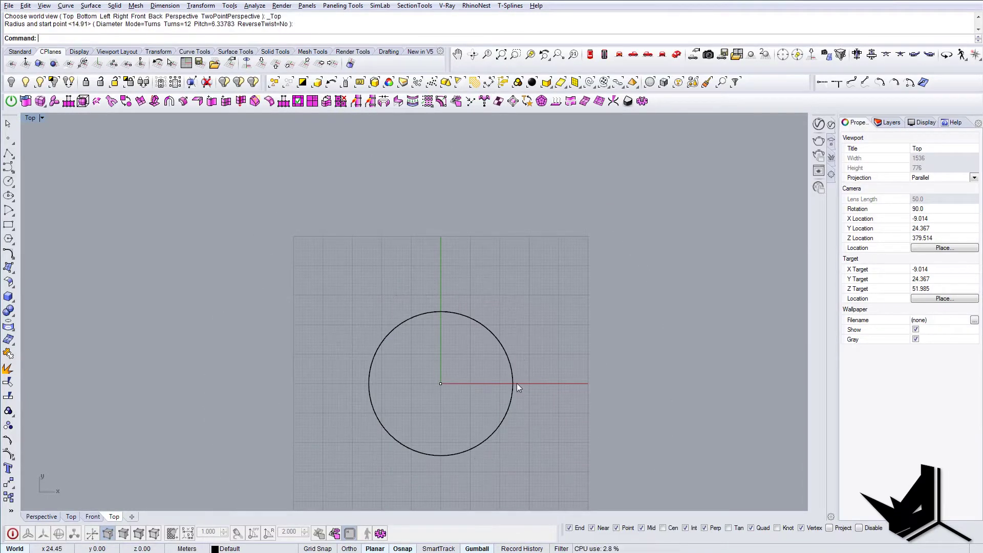
pyautogui.click(676, 53)
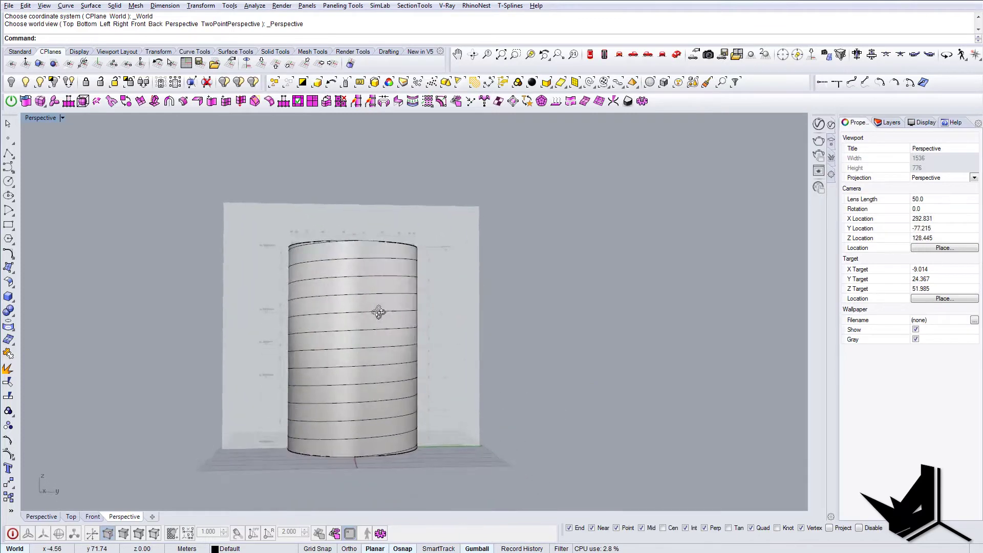
pyautogui.moveTo(359, 356); pyautogui.dragTo(463, 297, button='right')
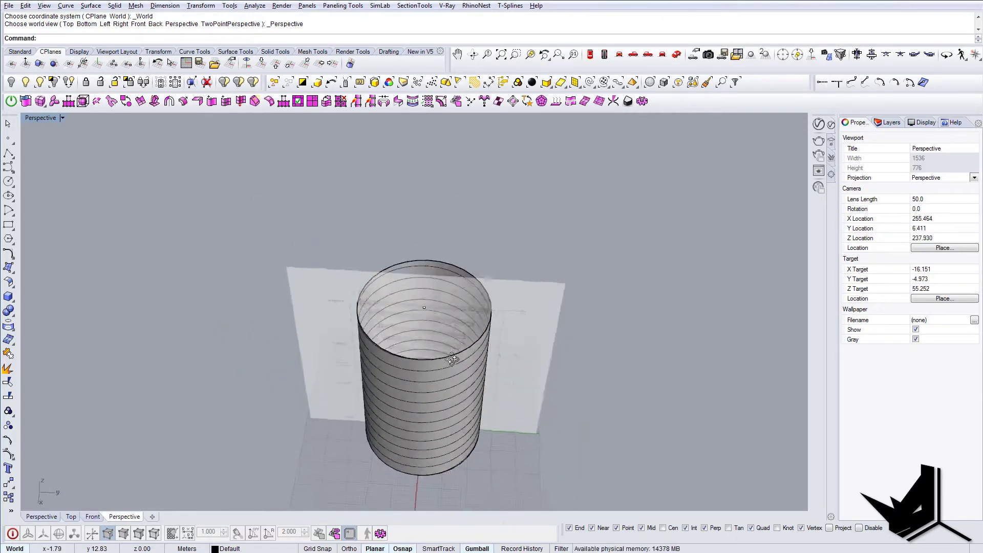
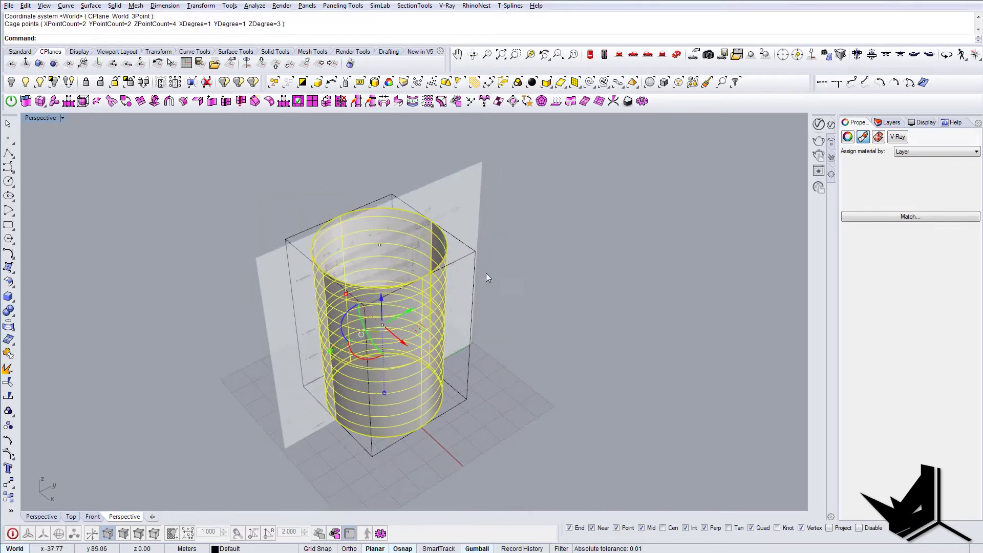
# Apply CageEdit to the helix and cylinder surface with a World bounding box, point counts 2, 2, 4, degrees 1, 1, 3, and Global region.
pyautogui.press('Escape')
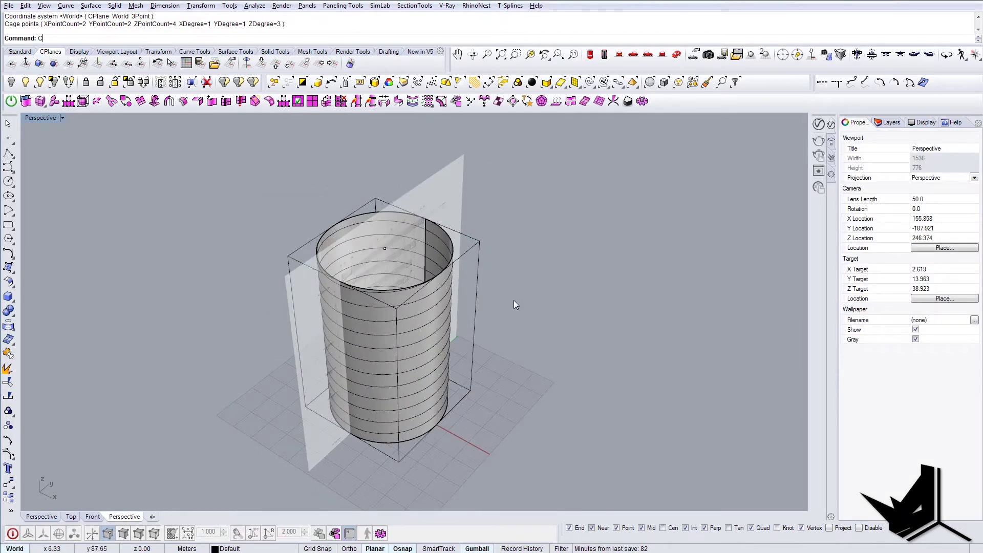
pyautogui.write('e')
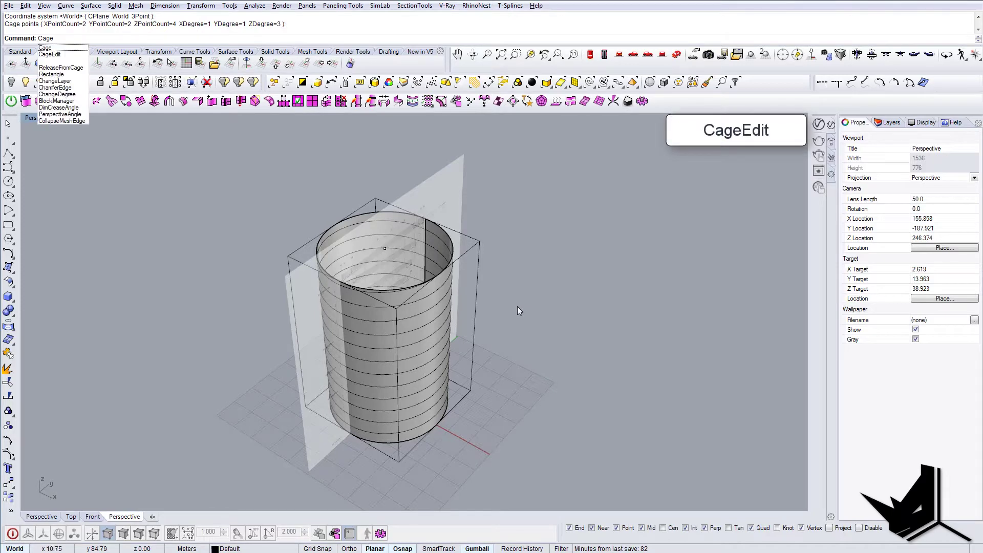
pyautogui.click(50, 54)
pyautogui.scroll(5, 427, 281)
pyautogui.click(426, 281)
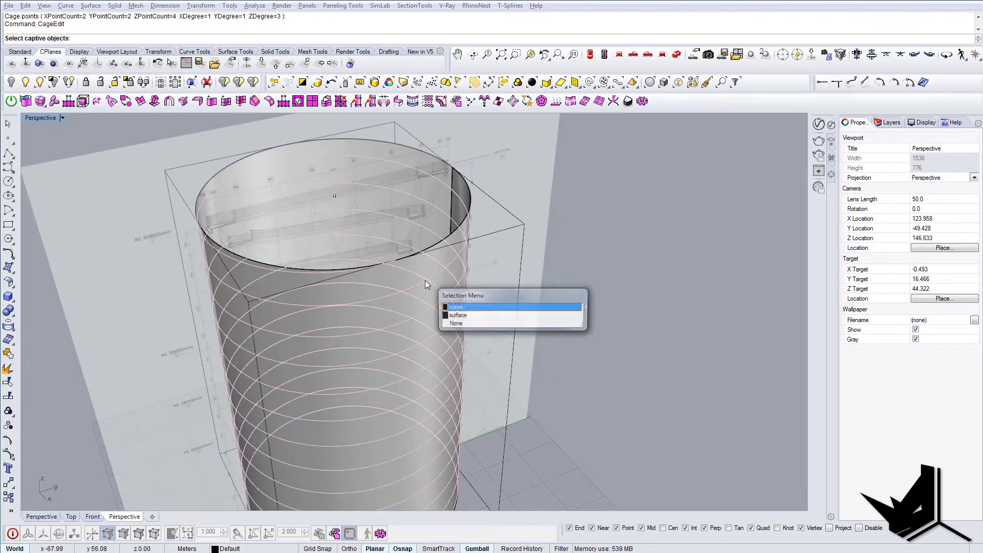
pyautogui.click(454, 308)
pyautogui.scroll(-5, 436, 296)
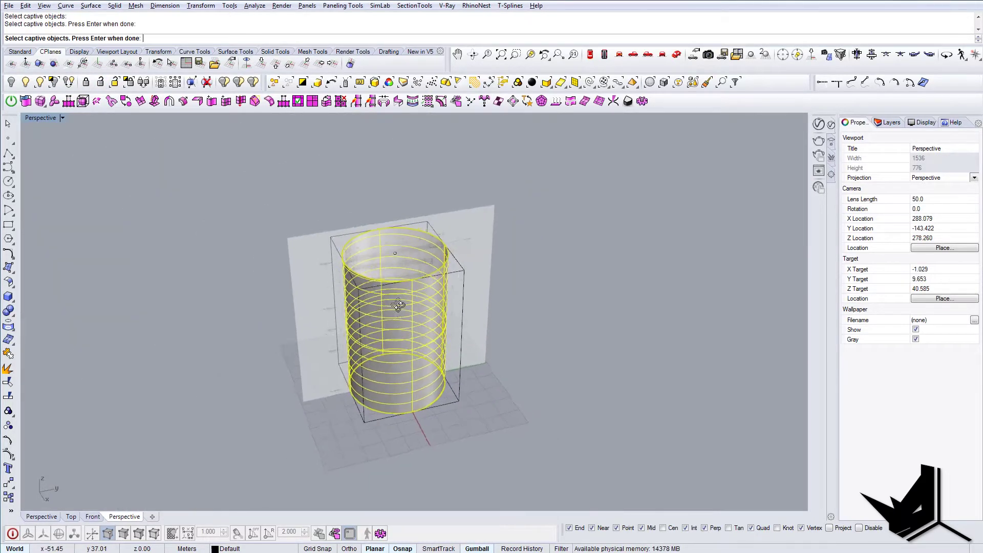
pyautogui.press('Return')
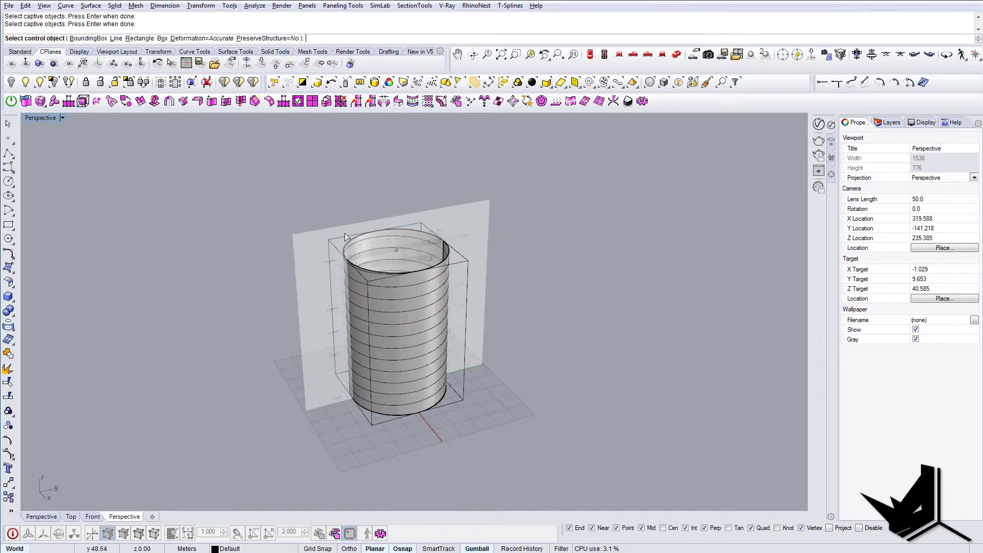
pyautogui.click(89, 39)
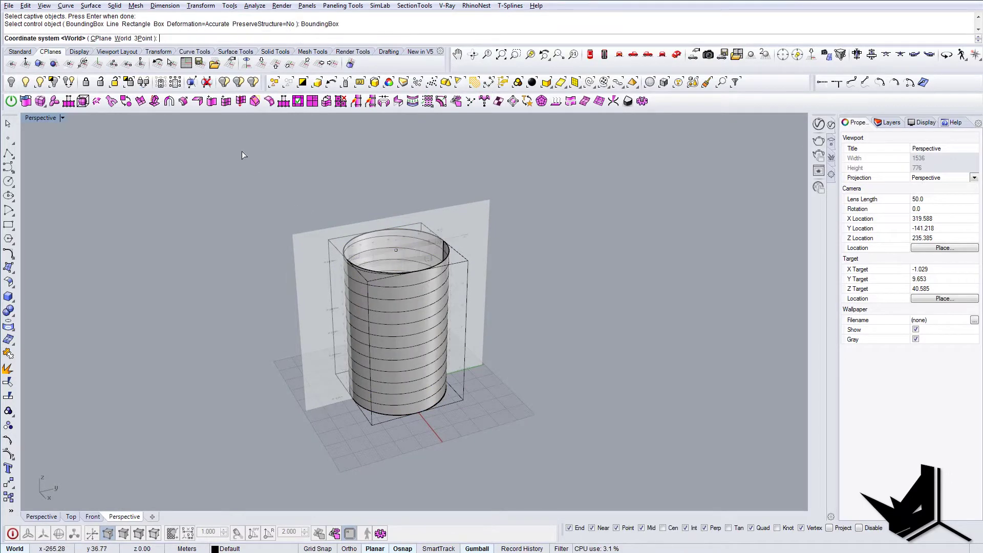
pyautogui.press('Return')
pyautogui.press('Return')
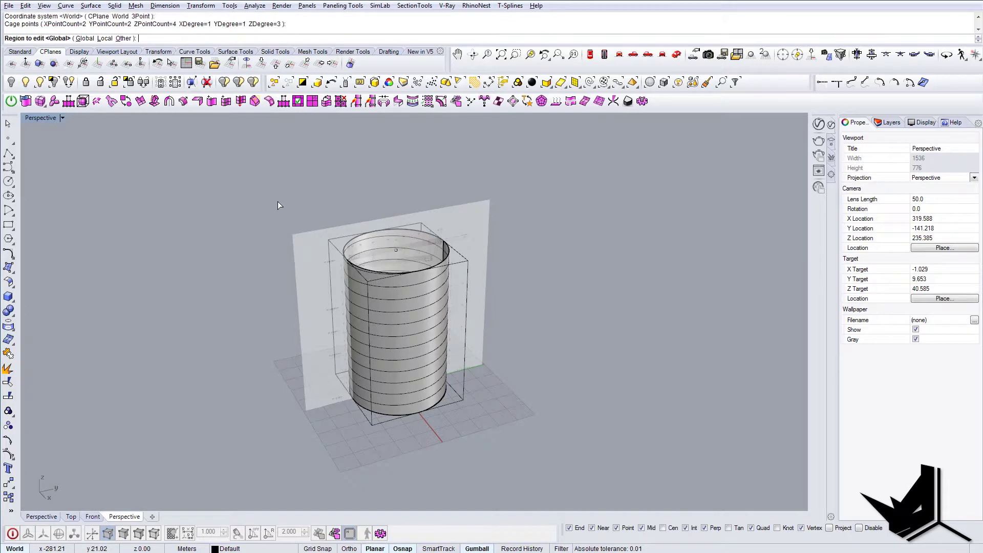
pyautogui.press('Return')
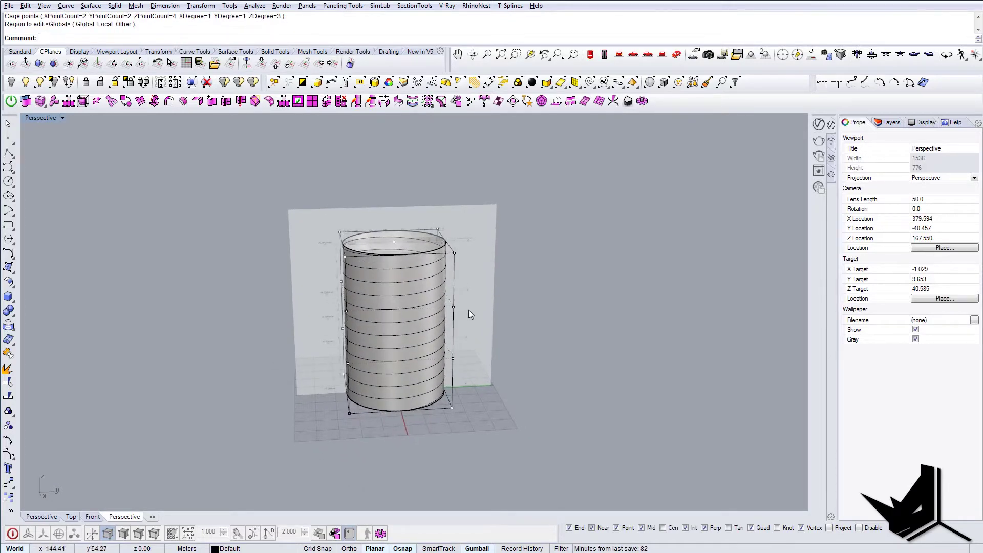
# Switch the viewport to Wireframe display and the Right view to compare the cage with the section drawing.
pyautogui.scroll(3, 460, 311)
pyautogui.moveTo(460, 316); pyautogui.dragTo(303, 321, button='right')
pyautogui.click(62, 117)
pyautogui.click(53, 145)
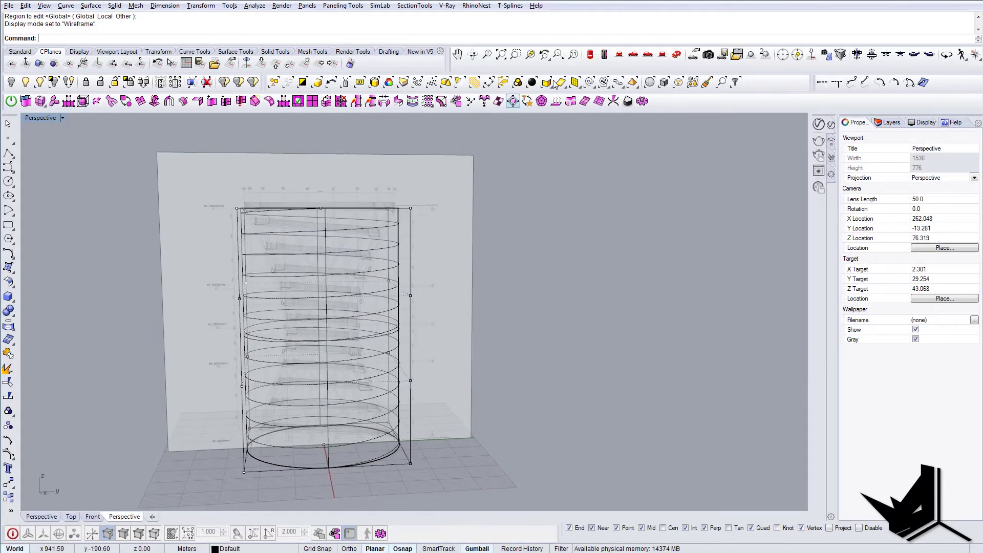
pyautogui.click(624, 59)
pyautogui.click(635, 59)
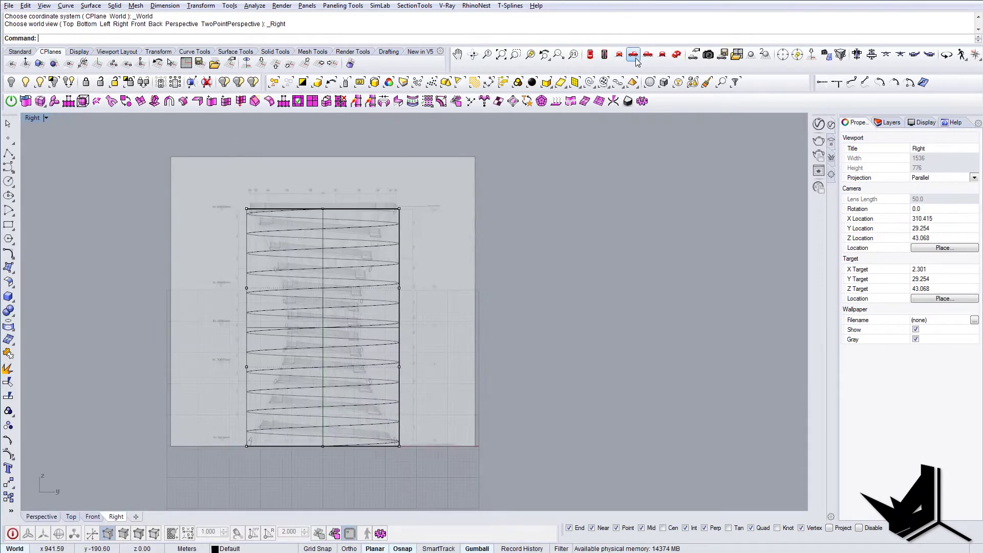
# Select the eight cage points in the two middle rows and scale them uniformly inward to match the drawing's narrow waist.
pyautogui.moveTo(253, 262); pyautogui.dragTo(251, 303, button='right')
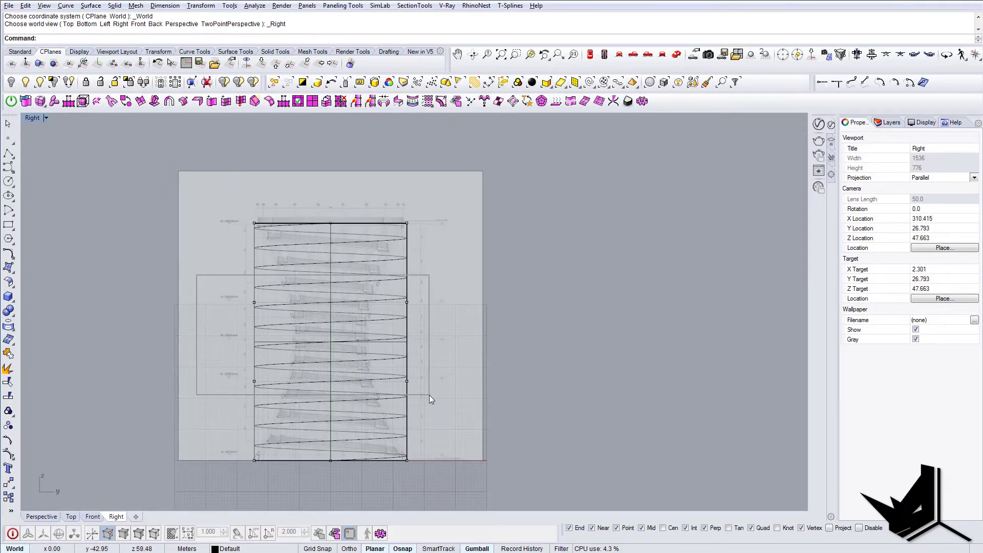
pyautogui.moveTo(429, 395); pyautogui.dragTo(445, 401)
pyautogui.scroll(3, 291, 343)
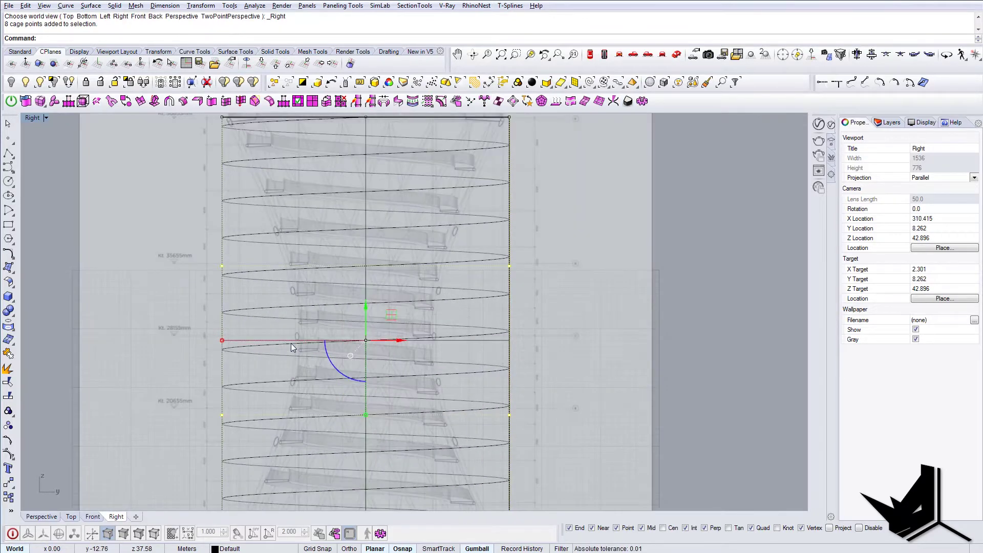
pyautogui.moveTo(290, 343); pyautogui.dragTo(257, 338, button='right')
pyautogui.keyDown('shift'); pyautogui.moveTo(204, 350); pyautogui.dragTo(302, 366); pyautogui.keyUp('shift')
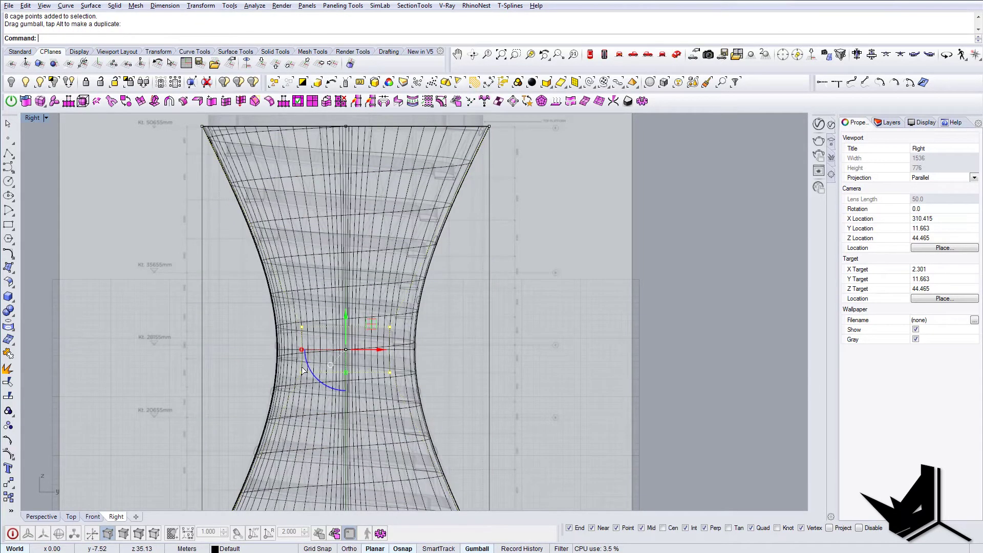
# Switch the viewport to the Perspective view and zoom in on the waisted tower form.
pyautogui.click(681, 59)
pyautogui.moveTo(436, 250); pyautogui.dragTo(402, 271, button='right')
pyautogui.scroll(5, 399, 297)
pyautogui.write('What')
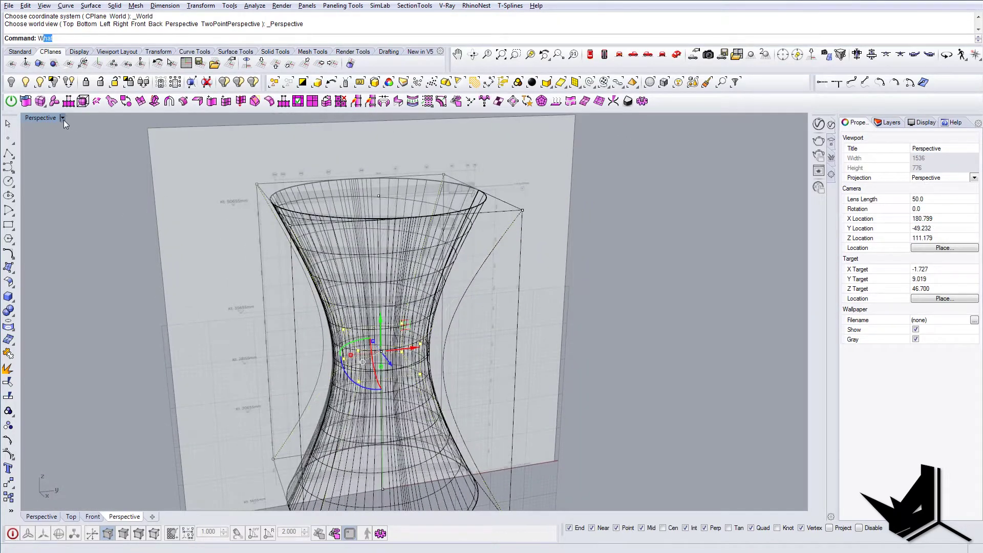
pyautogui.click(64, 120)
pyautogui.click(65, 161)
pyautogui.press('Escape')
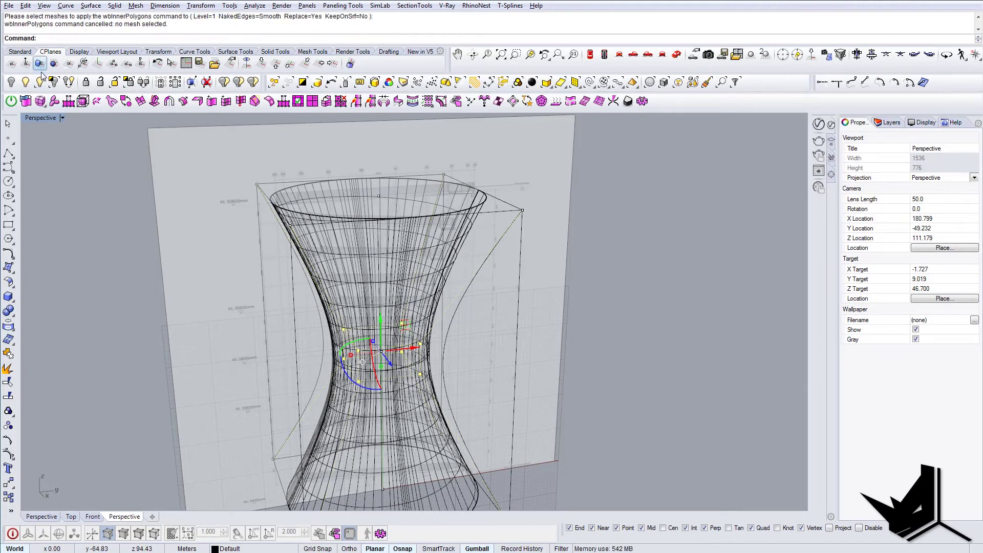
# Switch the Perspective viewport to Shaded display.
pyautogui.click(41, 118)
pyautogui.click(46, 158)
pyautogui.moveTo(441, 303)
pyautogui.mouseDown(button='right')
pyautogui.moveTo(548, 293)
pyautogui.moveTo(510, 373)
pyautogui.moveTo(488, 376)
pyautogui.moveTo(428, 279)
pyautogui.moveTo(376, 256)
pyautogui.moveTo(353, 224)
pyautogui.moveTo(383, 239)
pyautogui.moveTo(391, 264)
pyautogui.moveTo(320, 269)
pyautogui.moveTo(390, 281)
pyautogui.moveTo(385, 267)
pyautogui.mouseUp(button='right')
pyautogui.click(466, 353)
pyautogui.press('Escape')
pyautogui.click(382, 239)
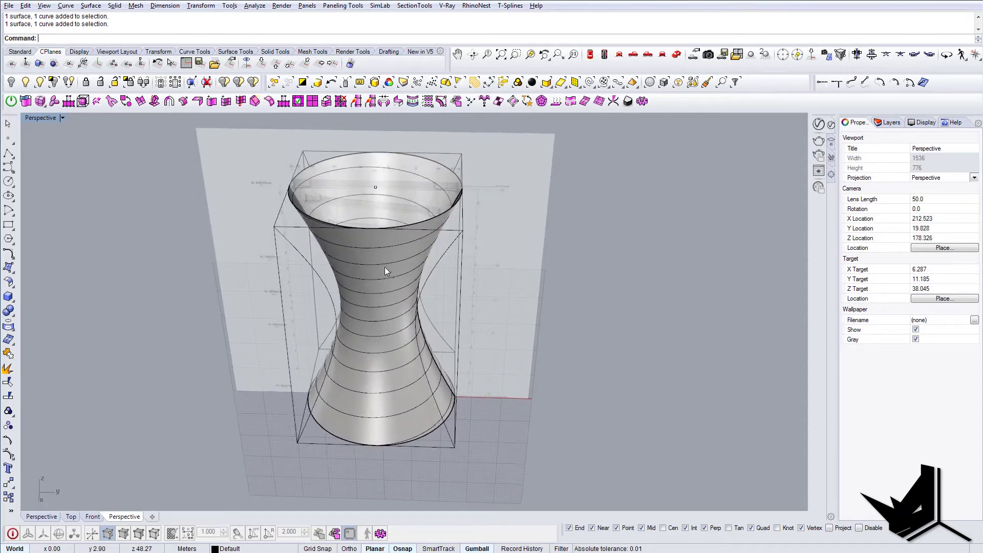
# Try to rebuild the grouped tower surface and helix together.
pyautogui.click(385, 266)
pyautogui.write('b')
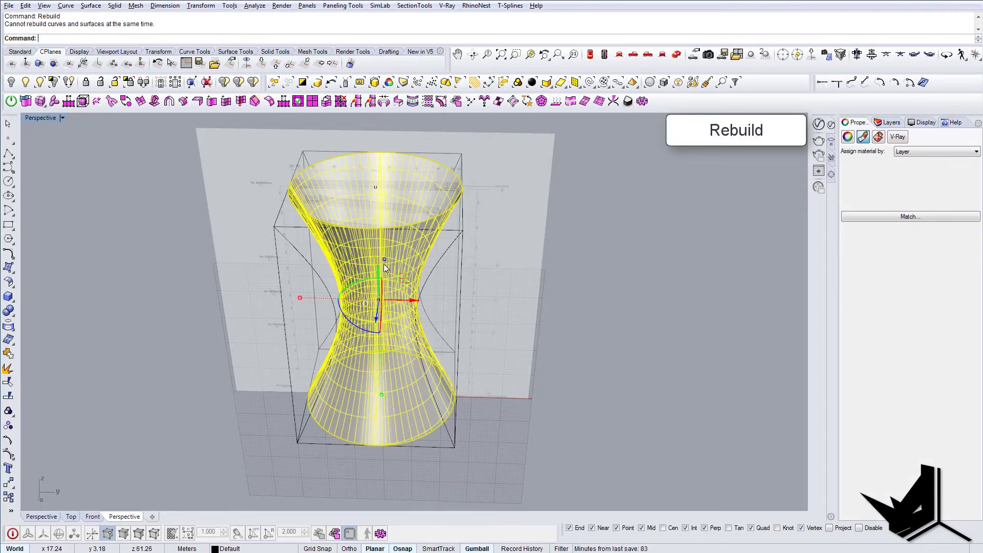
pyautogui.press('Escape')
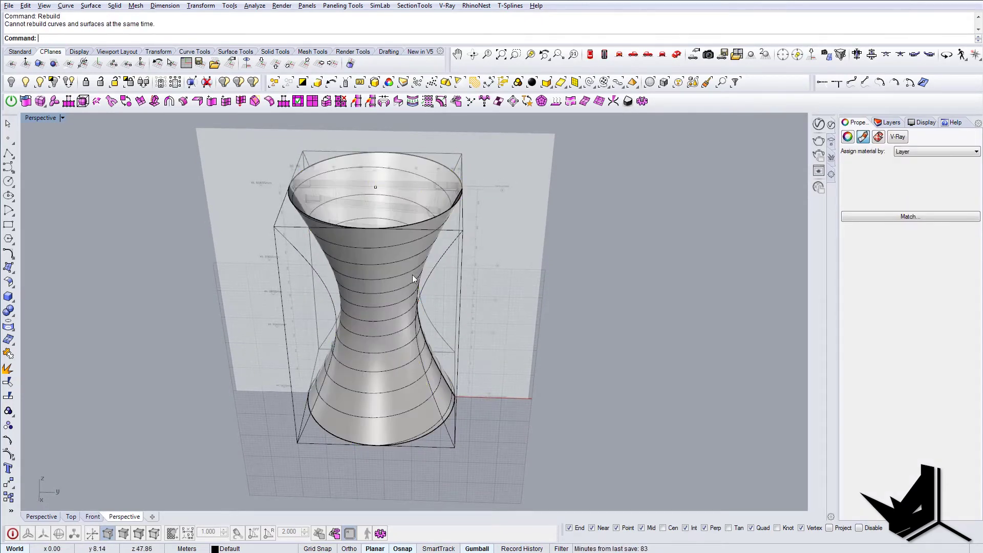
pyautogui.click(391, 278)
pyautogui.press('Escape')
# Set the construction plane to World Top and delete the control cage around the tower.
pyautogui.moveTo(390, 278); pyautogui.dragTo(370, 192, button='right')
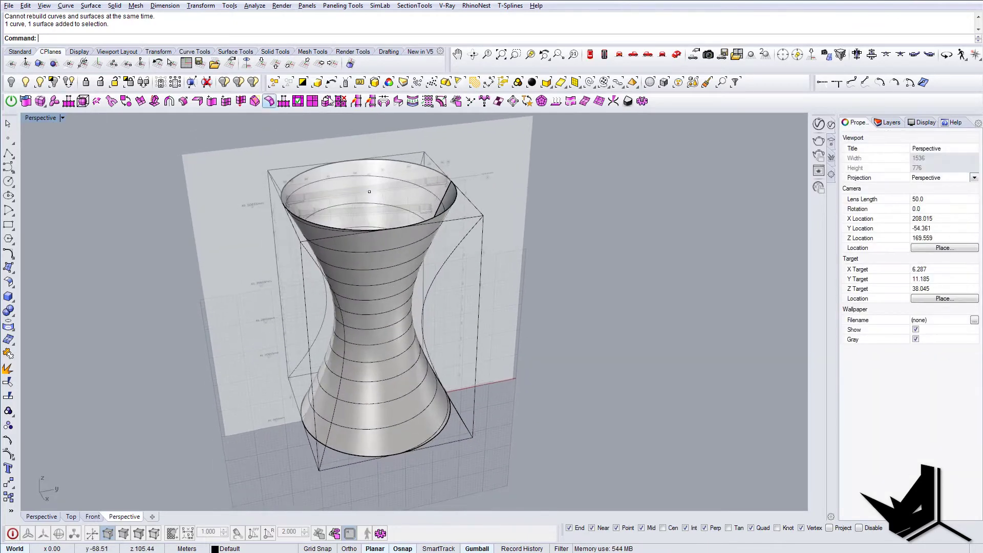
pyautogui.click(261, 64)
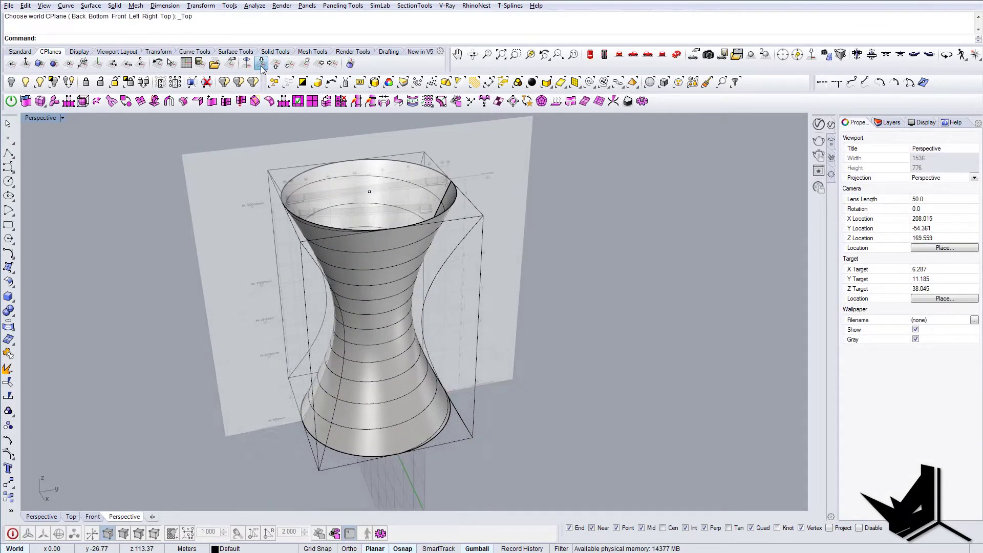
pyautogui.moveTo(452, 271); pyautogui.dragTo(453, 243, button='right')
pyautogui.click(451, 242)
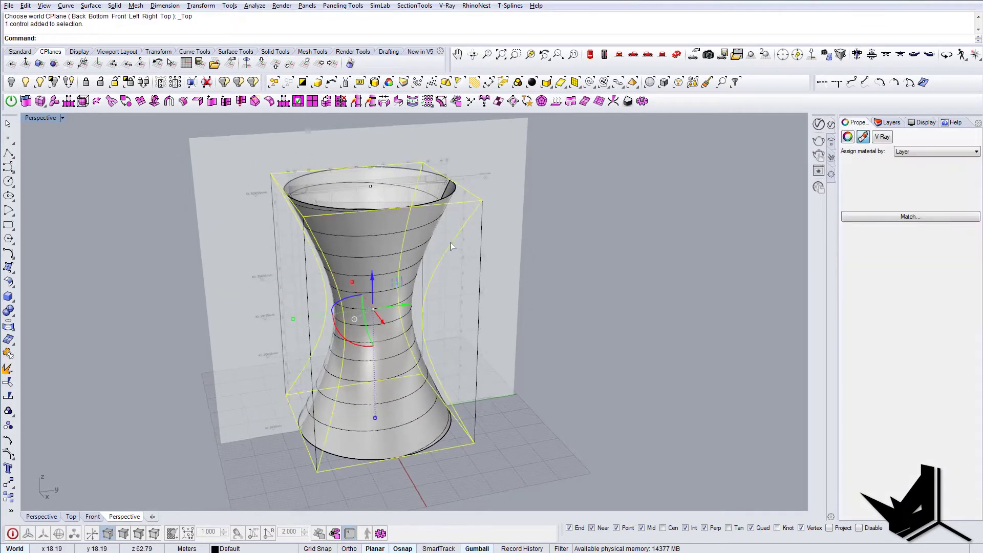
pyautogui.press('Delete')
pyautogui.click(481, 237)
pyautogui.press('Escape')
pyautogui.moveTo(481, 236); pyautogui.dragTo(416, 272, button='right')
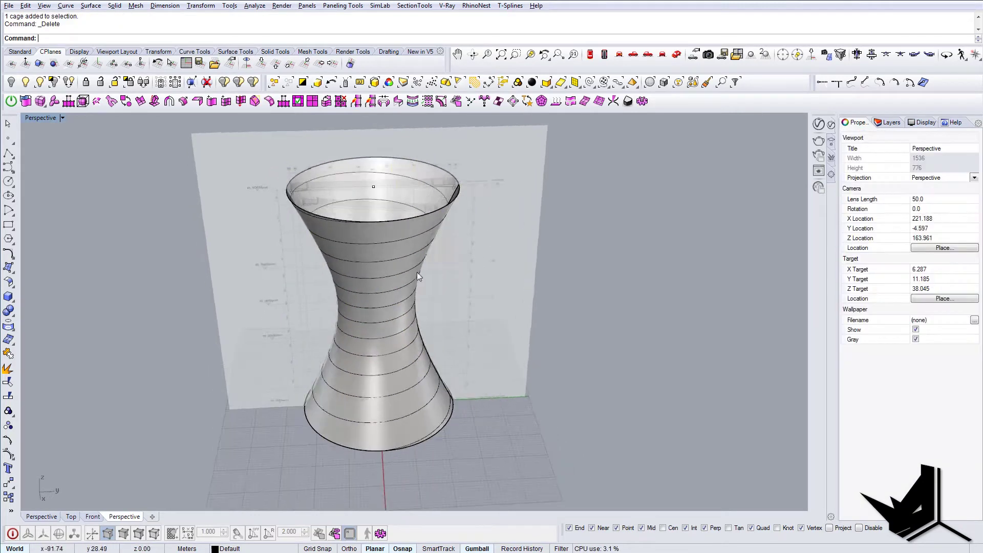
# Ungroup the surface and helix, and rebuild the surface with point count 20 and degree 6 in both U and V, deleting the input.
pyautogui.click(377, 262)
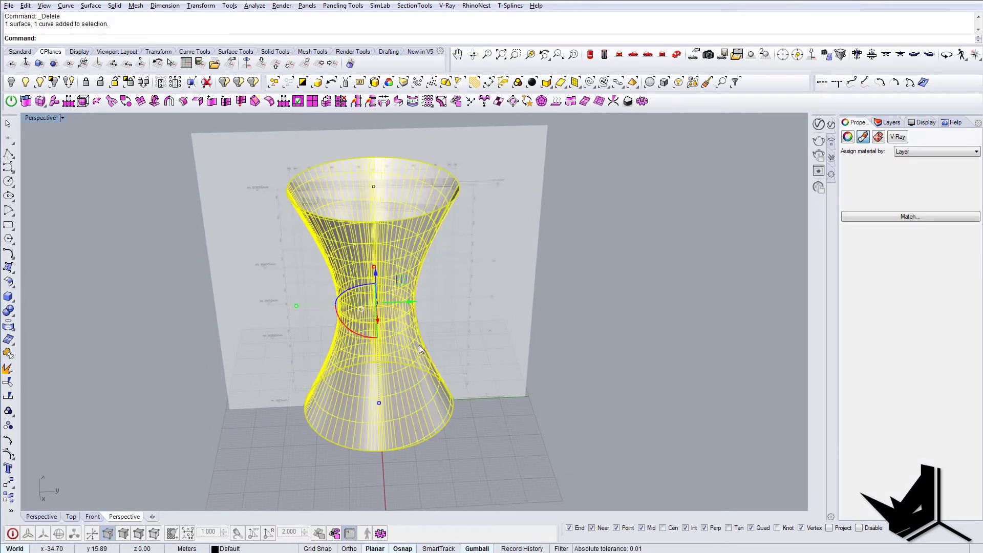
pyautogui.hotkey('ctrl', 'shift', 'g')
pyautogui.click(393, 342)
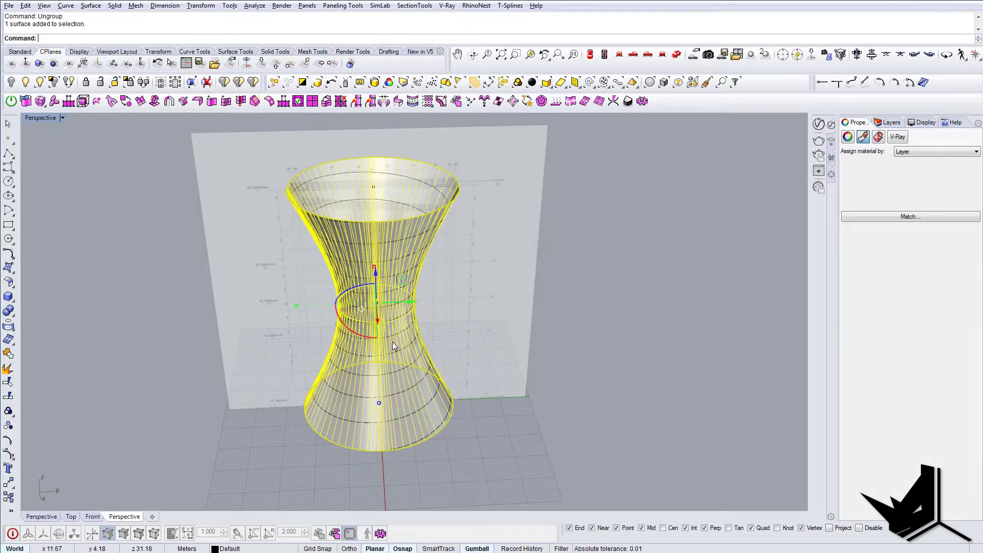
pyautogui.write('Rebuild')
pyautogui.press('Return')
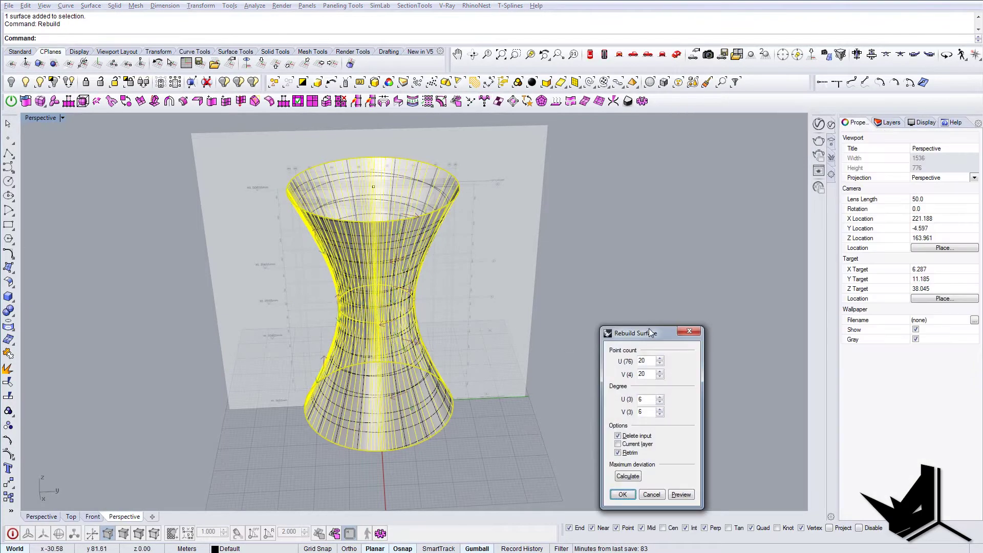
pyautogui.moveTo(650, 333); pyautogui.dragTo(574, 296)
pyautogui.moveTo(435, 328); pyautogui.dragTo(410, 290, button='right')
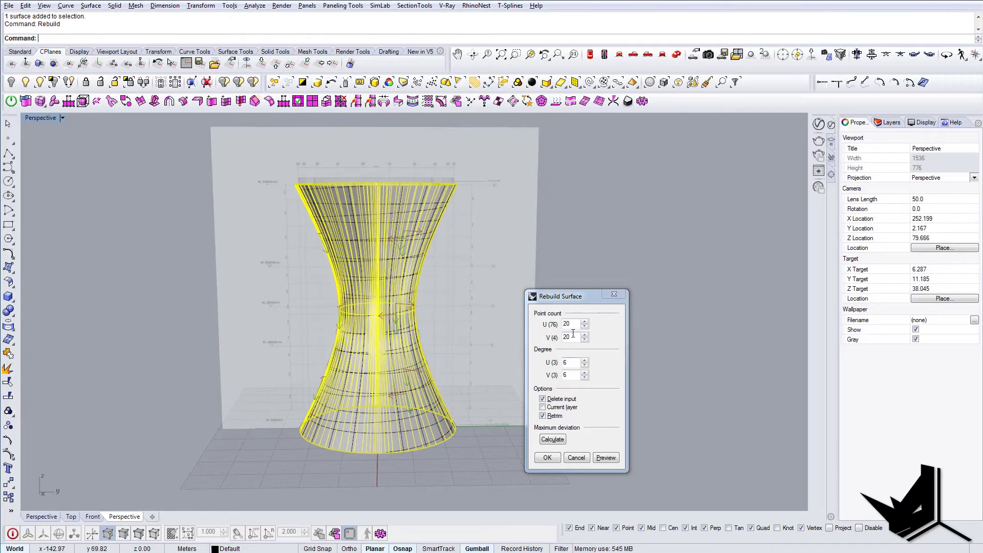
pyautogui.moveTo(572, 323); pyautogui.dragTo(548, 321)
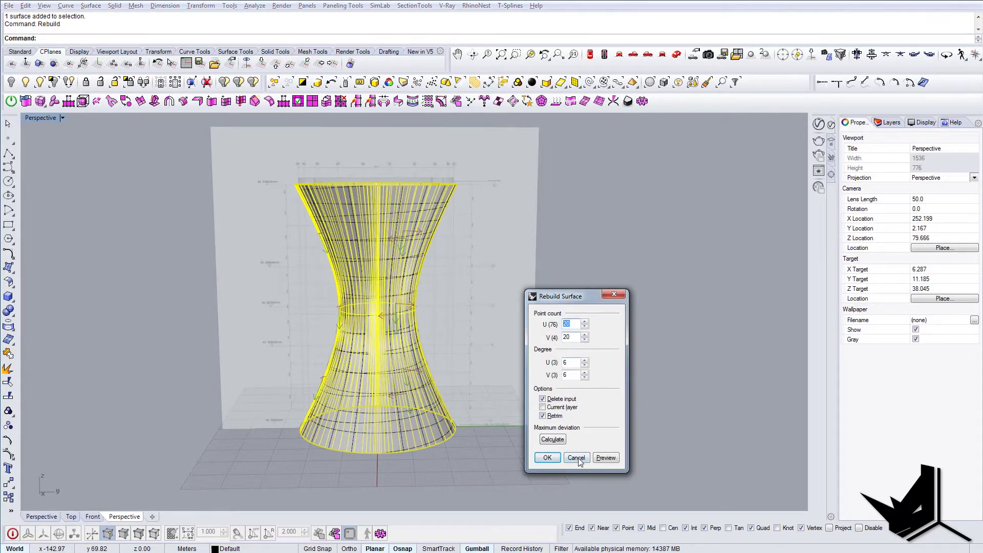
pyautogui.click(553, 457)
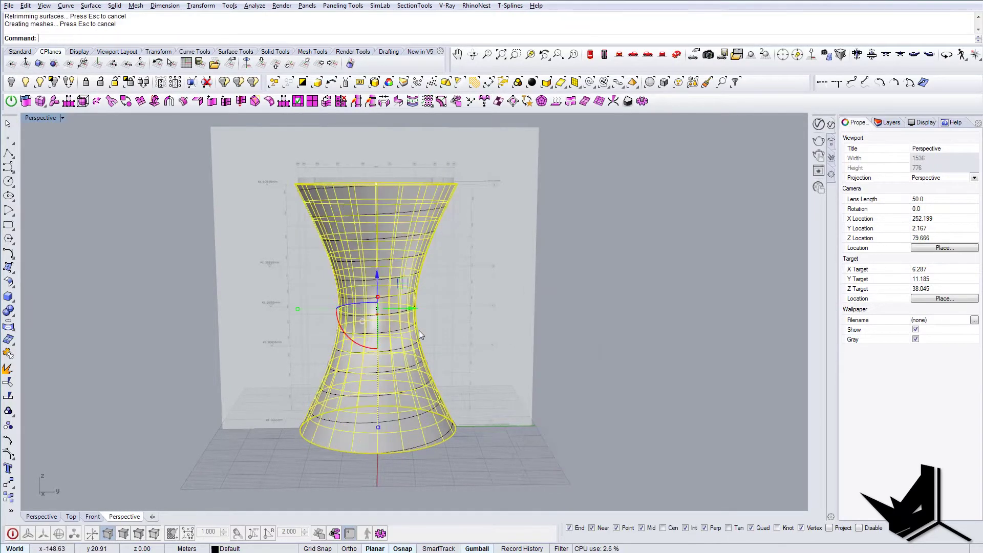
# Examine the rebuilt tower surface and the helix along it from several angles.
pyautogui.moveTo(419, 331)
pyautogui.mouseDown(button='right')
pyautogui.moveTo(425, 301)
pyautogui.moveTo(397, 241)
pyautogui.mouseUp(button='right')
pyautogui.click(410, 249)
pyautogui.click(430, 262)
pyautogui.moveTo(437, 284); pyautogui.dragTo(380, 257, button='right')
pyautogui.click(379, 257)
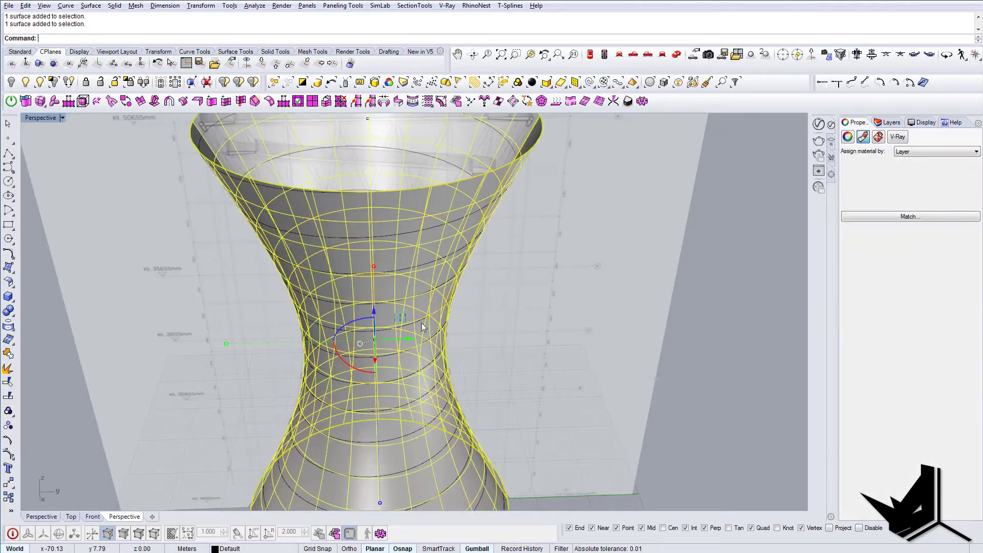
pyautogui.press('Escape')
pyautogui.moveTo(422, 323); pyautogui.dragTo(437, 364, button='right')
pyautogui.scroll(4, 445, 399)
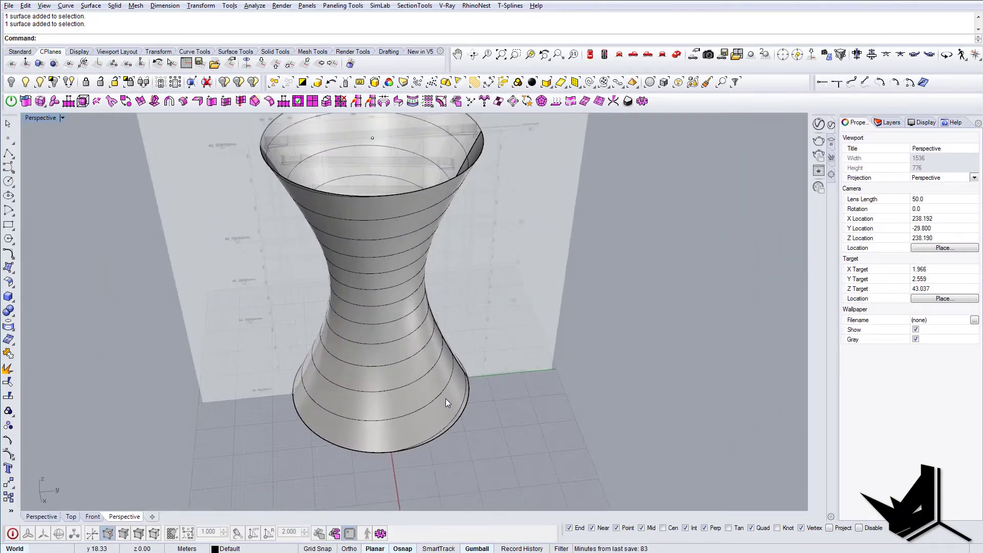
pyautogui.click(445, 398)
pyautogui.moveTo(446, 398); pyautogui.dragTo(441, 376, button='right')
pyautogui.press('Escape')
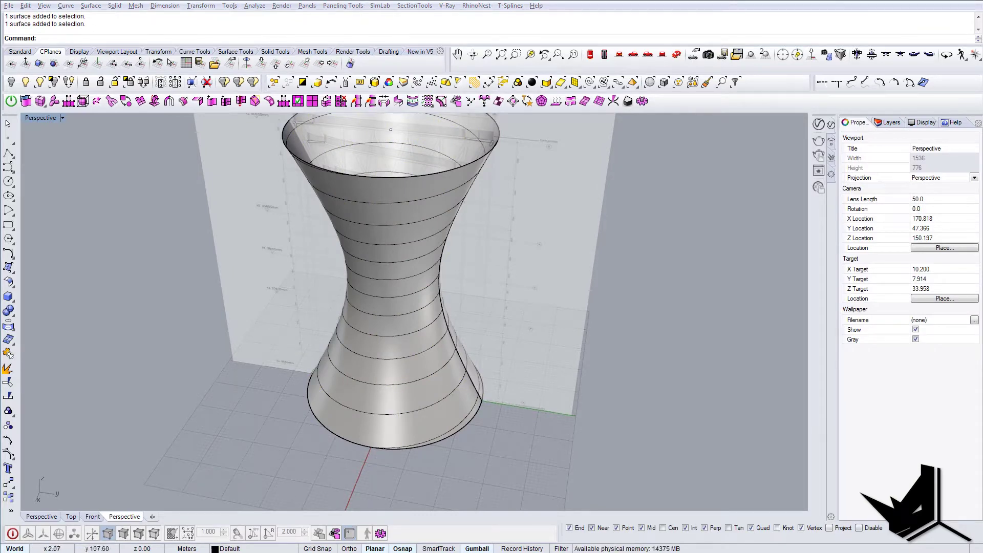
# Look closely at the tower's lattice in the reference photo in Windows Photo Viewer and minimise it.
pyautogui.moveTo(982, 236); pyautogui.dragTo(354, 25)
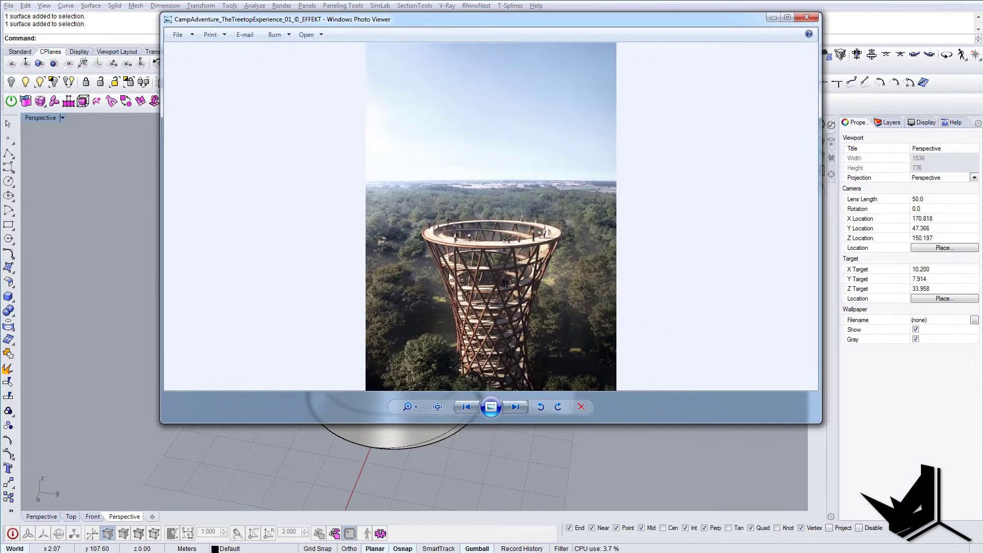
pyautogui.scroll(3, 476, 247)
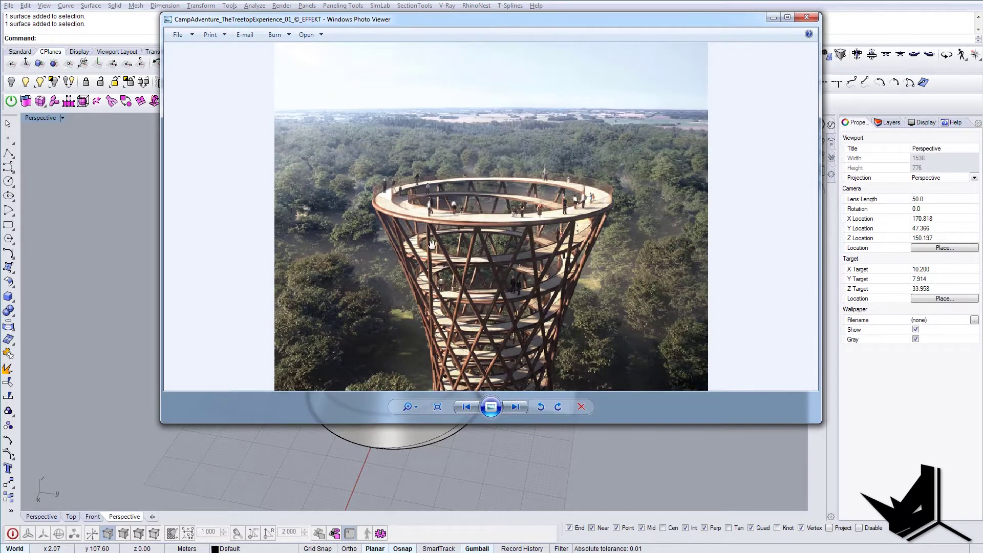
pyautogui.click(774, 18)
# Open Grasshopper and delete all components of the existing definition to empty the canvas.
pyautogui.moveTo(542, 255); pyautogui.dragTo(491, 279, button='right')
pyautogui.press('Return')
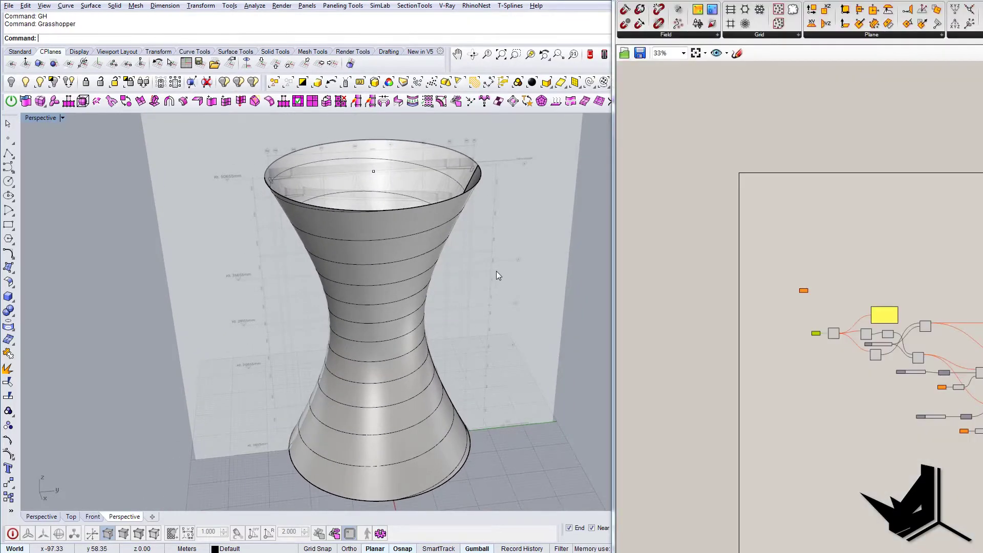
pyautogui.moveTo(883, 259); pyautogui.dragTo(816, 191, button='right')
pyautogui.scroll(2, 733, 208)
pyautogui.moveTo(716, 195); pyautogui.dragTo(982, 499)
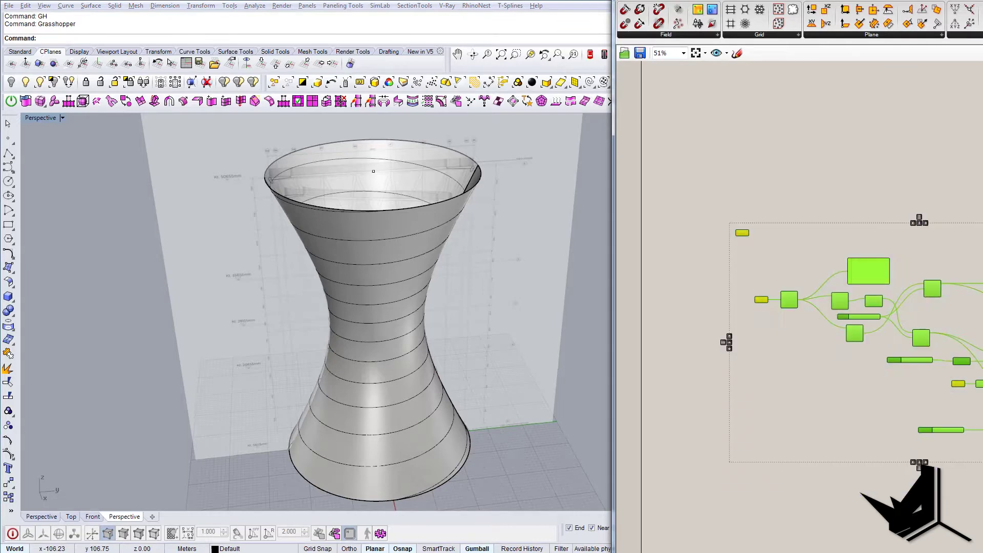
pyautogui.press('Delete')
pyautogui.moveTo(784, 279); pyautogui.dragTo(776, 340, button='right')
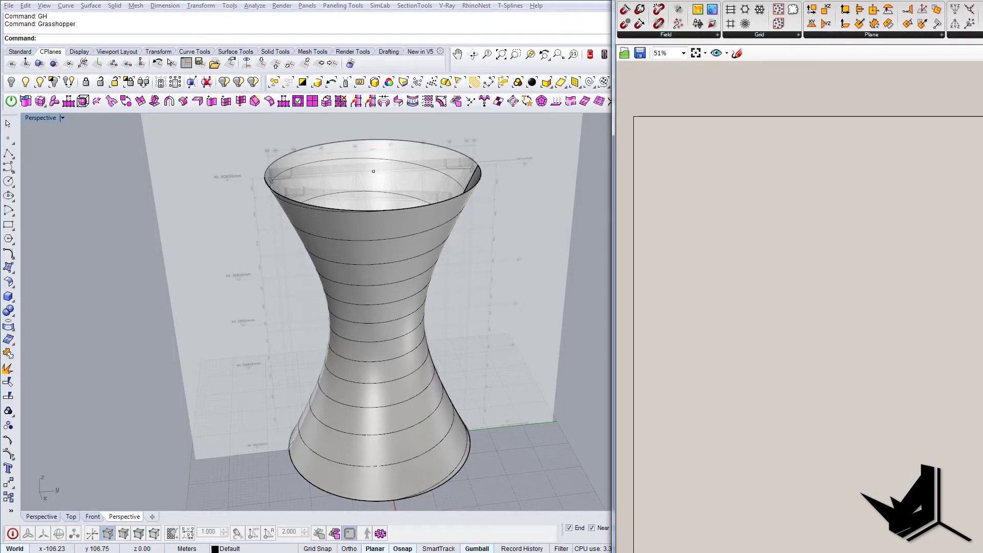
# Resize the Grasshopper window to sit beside the Perspective viewport, keeping the tower in view.
pyautogui.moveTo(826, 0); pyautogui.dragTo(438, 145)
pyautogui.moveTo(228, 129); pyautogui.dragTo(462, 380)
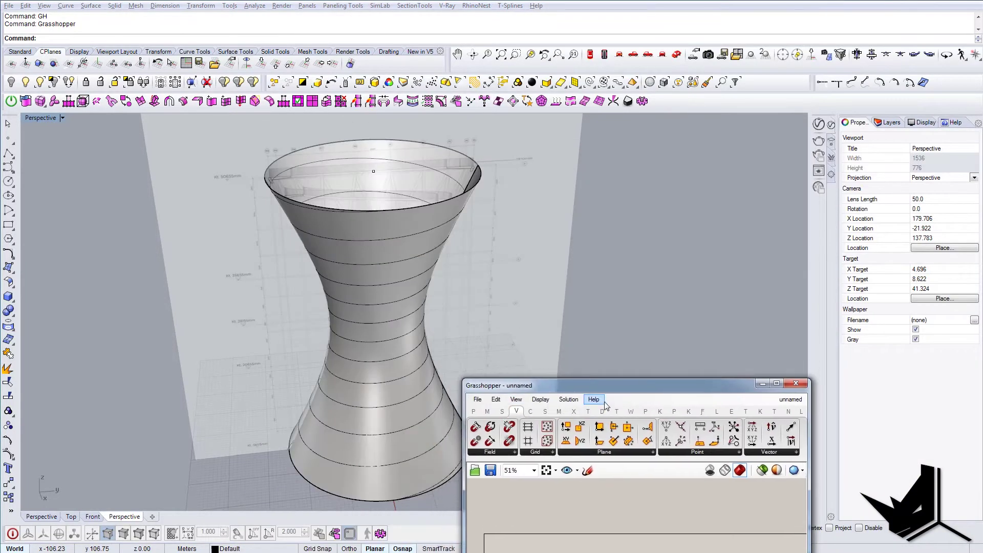
pyautogui.moveTo(627, 385); pyautogui.dragTo(799, 9)
pyautogui.moveTo(635, 410); pyautogui.dragTo(511, 551)
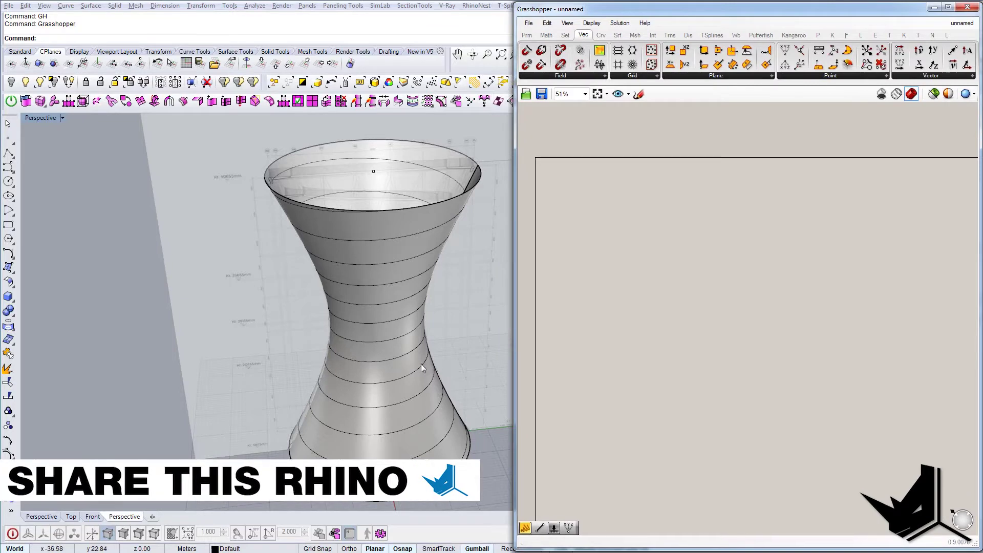
pyautogui.moveTo(421, 364); pyautogui.dragTo(332, 347, button='right')
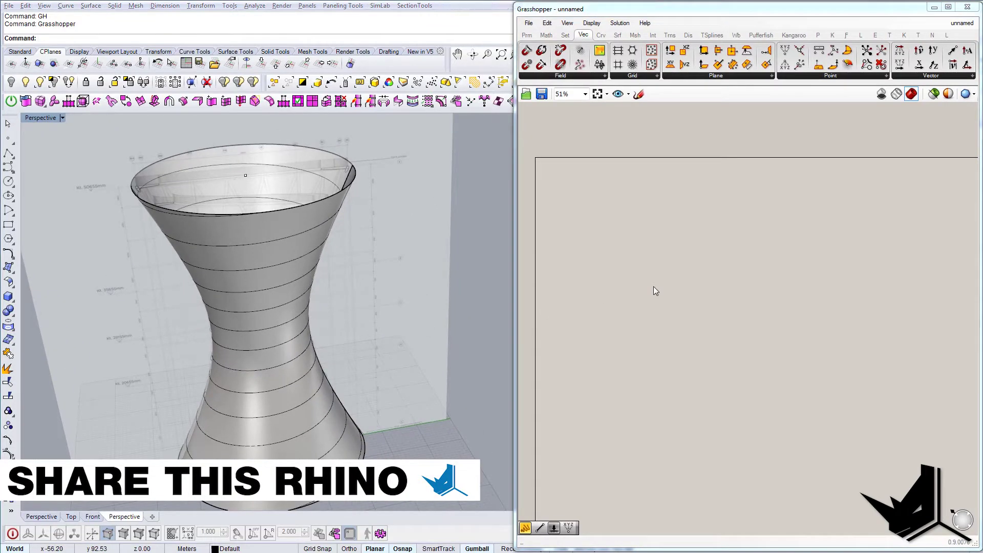
pyautogui.doubleClick(652, 256)
pyautogui.write('geo')
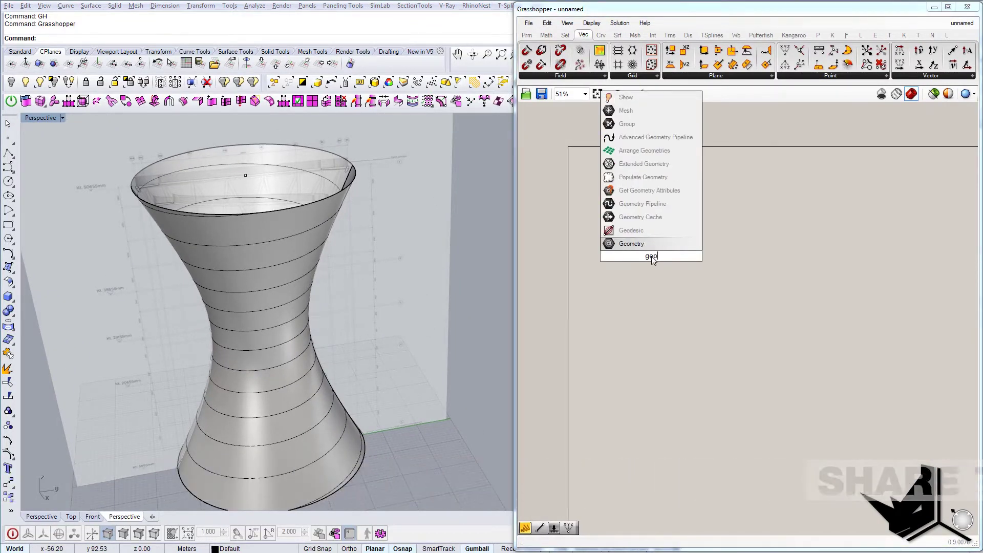
pyautogui.press('Escape')
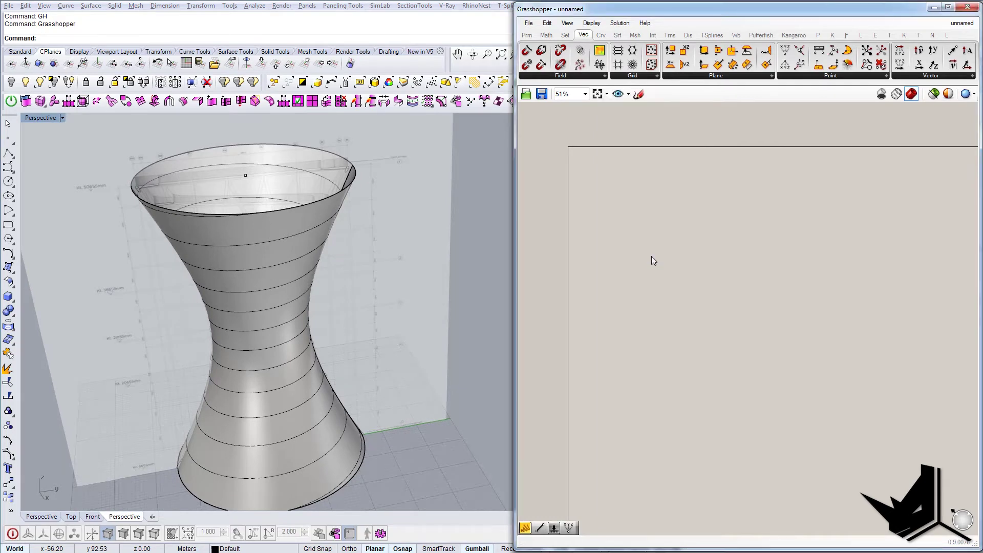
# Add a Surface parameter to the Grasshopper canvas and assign the rebuilt tower surface to it.
pyautogui.doubleClick(651, 256)
pyautogui.write('surface')
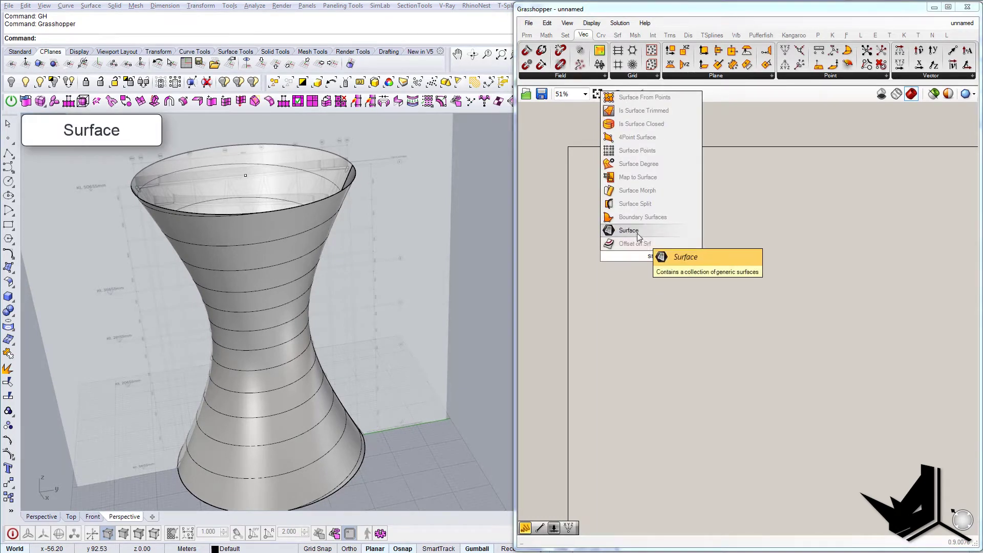
pyautogui.press('Return')
pyautogui.click(279, 224)
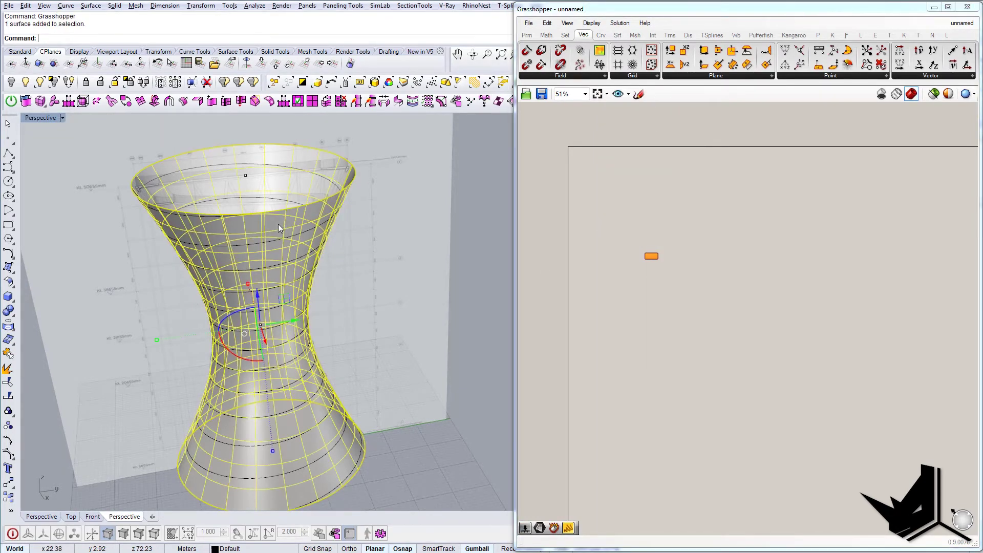
pyautogui.rightClick(649, 256)
pyautogui.click(680, 417)
pyautogui.moveTo(350, 349); pyautogui.dragTo(355, 376, button='right')
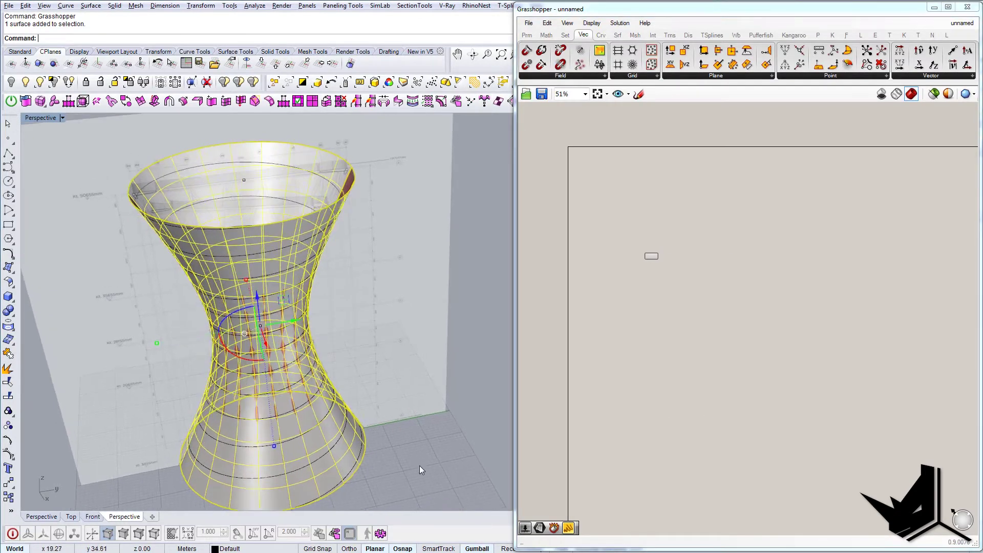
# Hide the original tower surface in Rhino, leaving the Grasshopper preview and the helix.
pyautogui.click(419, 465)
pyautogui.click(299, 420)
pyautogui.click(11, 82)
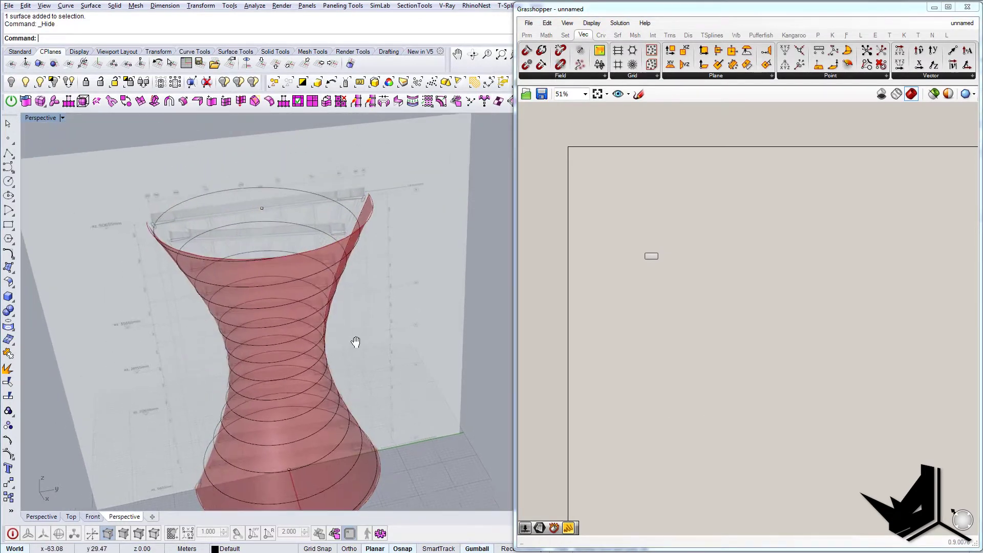
pyautogui.moveTo(356, 339)
pyautogui.mouseDown(button='right')
pyautogui.moveTo(276, 286)
pyautogui.moveTo(121, 329)
pyautogui.moveTo(322, 347)
pyautogui.moveTo(353, 338)
pyautogui.mouseUp(button='right')
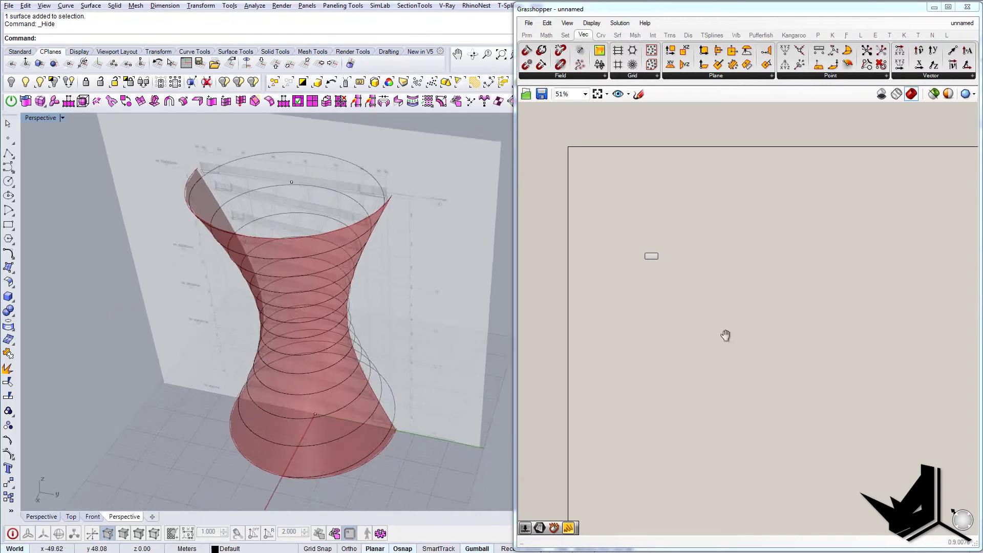
# Add a Deconstruct Brep component, connect the Surface parameter to its brep input, and place it beside the parameter.
pyautogui.scroll(5, 640, 302)
pyautogui.doubleClick(743, 308)
pyautogui.write('deco')
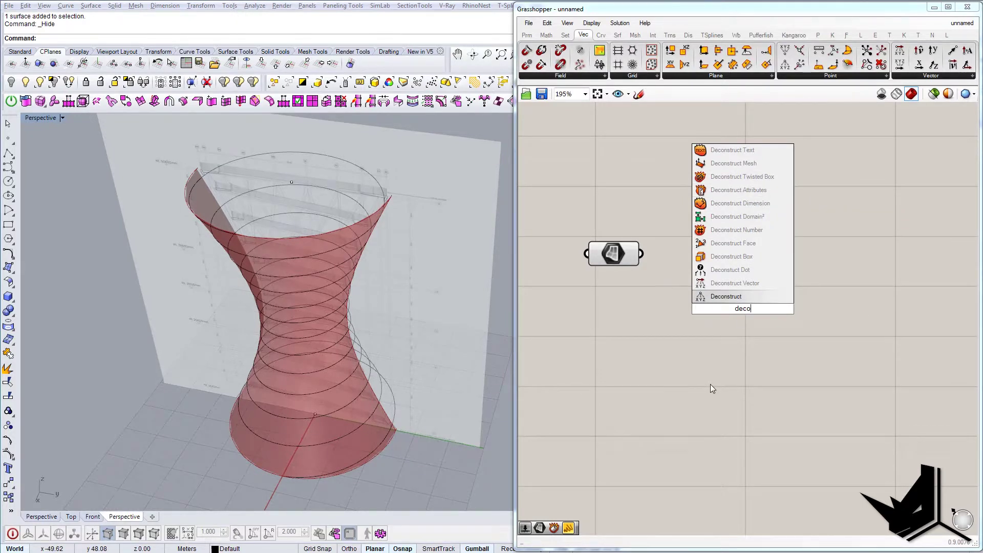
pyautogui.press('BackSpace')
pyautogui.press('BackSpace')
pyautogui.press('BackSpace')
pyautogui.press('BackSpace')
pyautogui.write('brep')
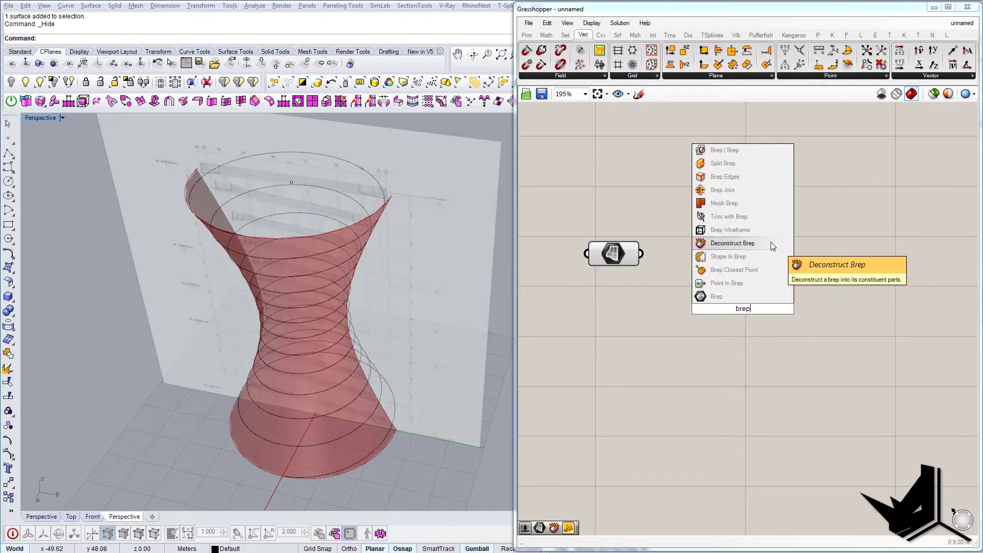
pyautogui.click(745, 243)
pyautogui.scroll(-4, 716, 312)
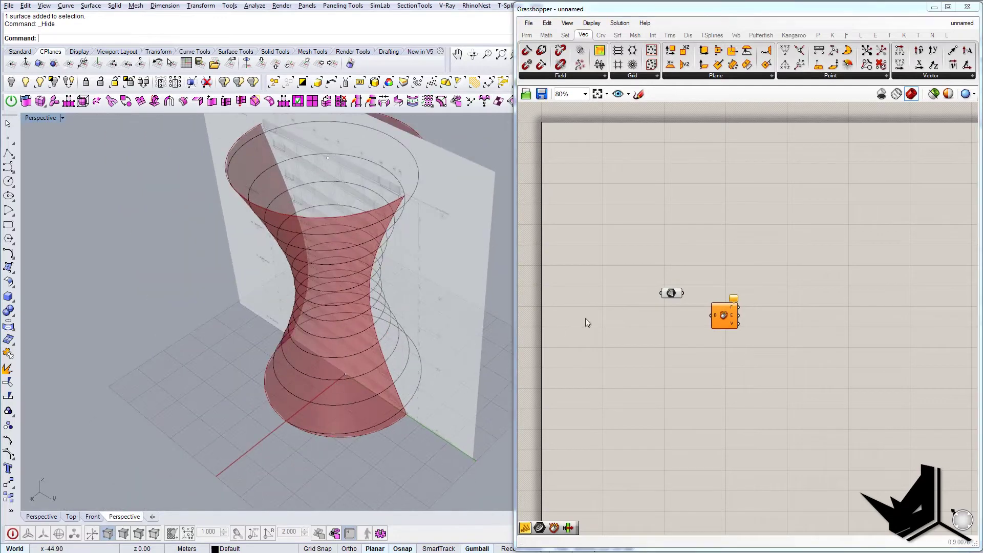
pyautogui.moveTo(683, 292); pyautogui.dragTo(764, 308)
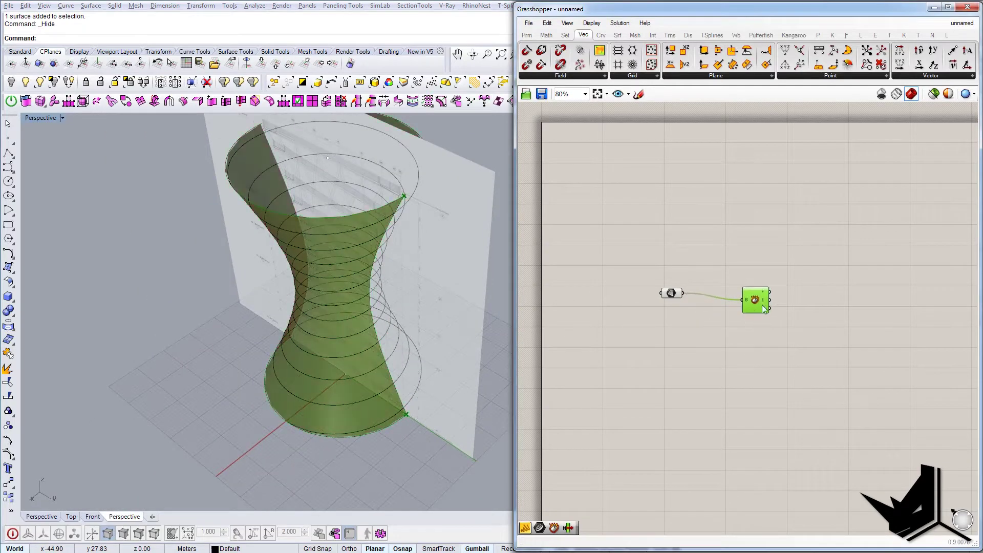
# Add a panel fed by the Deconstruct Brep edges output, widen it, and place it above the component.
pyautogui.moveTo(554, 509); pyautogui.dragTo(819, 294)
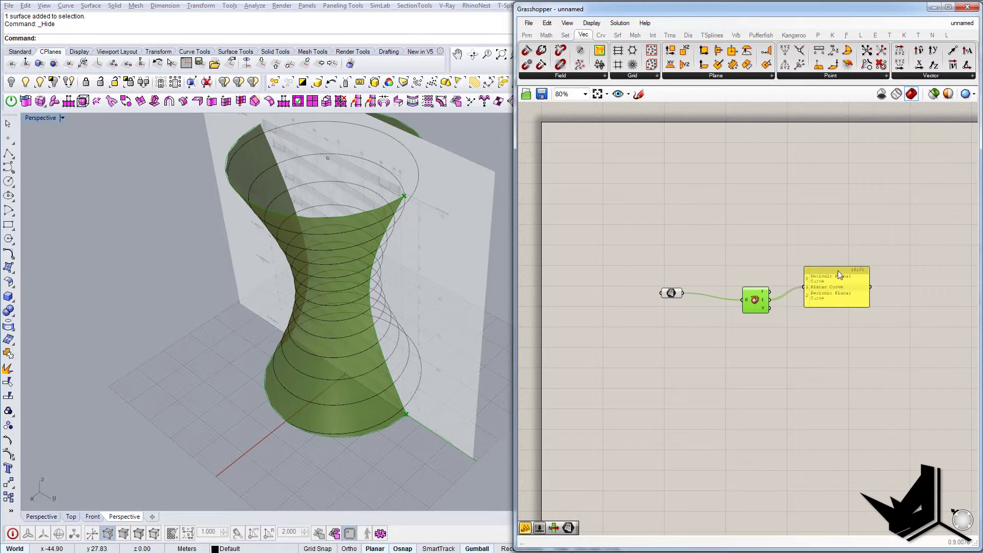
pyautogui.moveTo(868, 306); pyautogui.dragTo(924, 293)
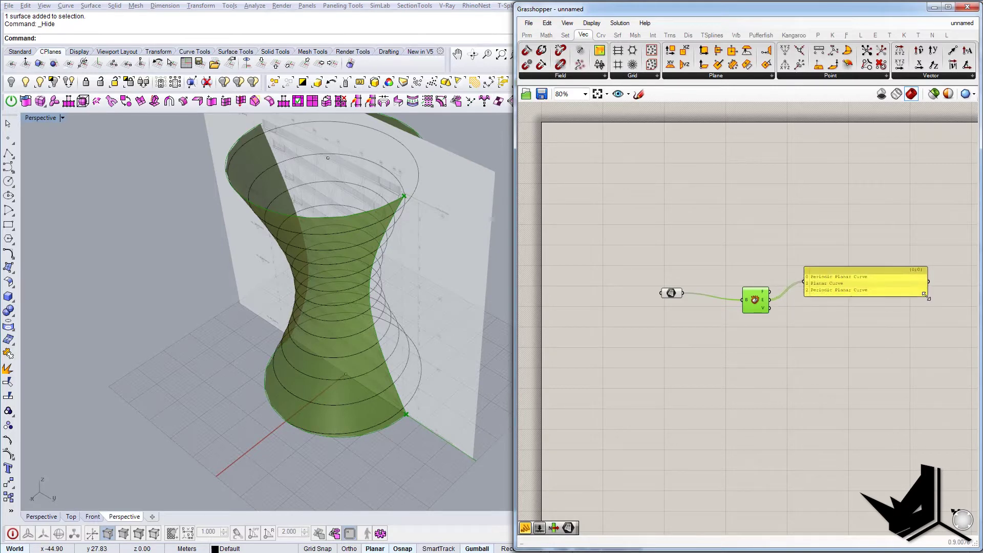
pyautogui.scroll(3, 779, 303)
pyautogui.moveTo(809, 331); pyautogui.dragTo(766, 322, button='right')
pyautogui.scroll(-2, 773, 329)
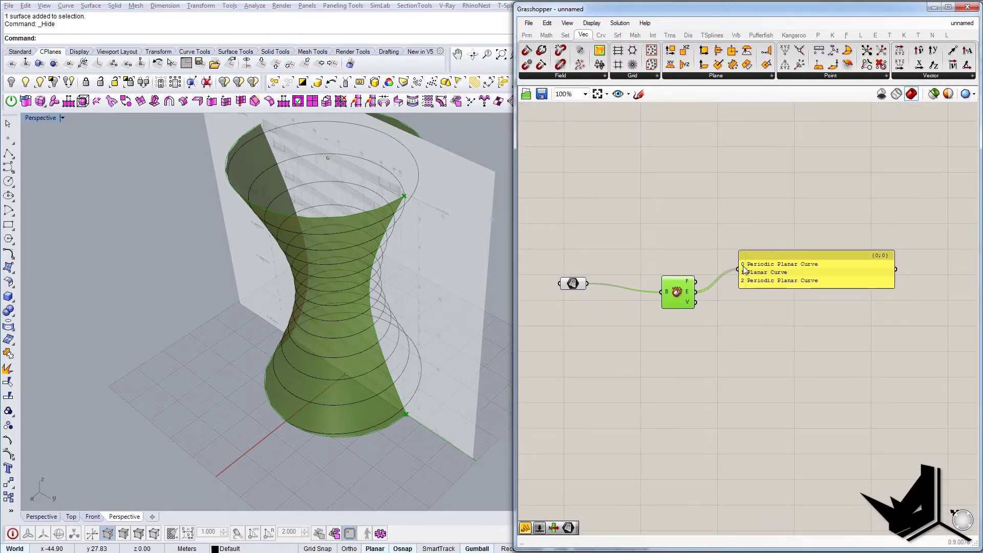
pyautogui.moveTo(758, 251); pyautogui.dragTo(763, 189)
pyautogui.moveTo(687, 301); pyautogui.dragTo(670, 312)
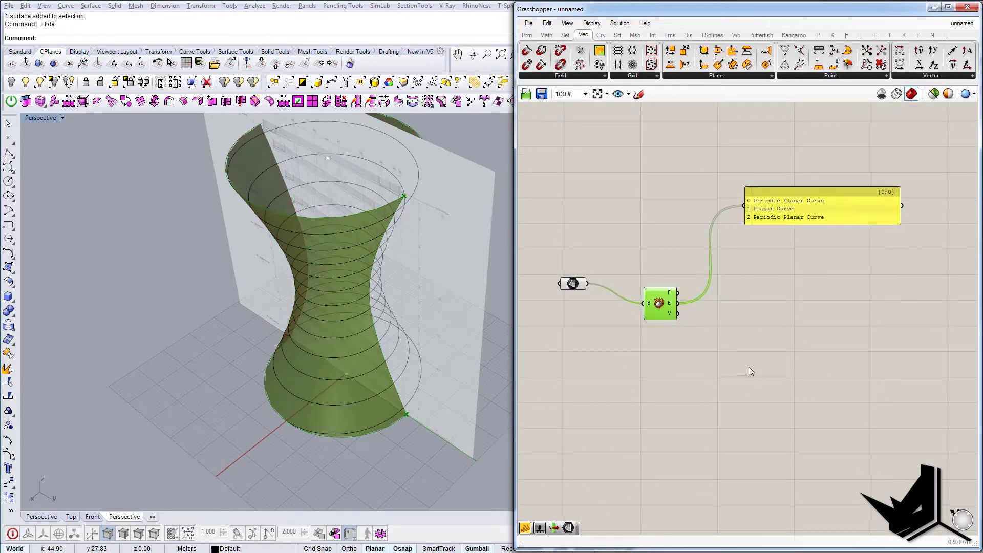
# Add a List Item component, connect the brep edges to its list input, and keep its index at 0.
pyautogui.doubleClick(755, 368)
pyautogui.write('item')
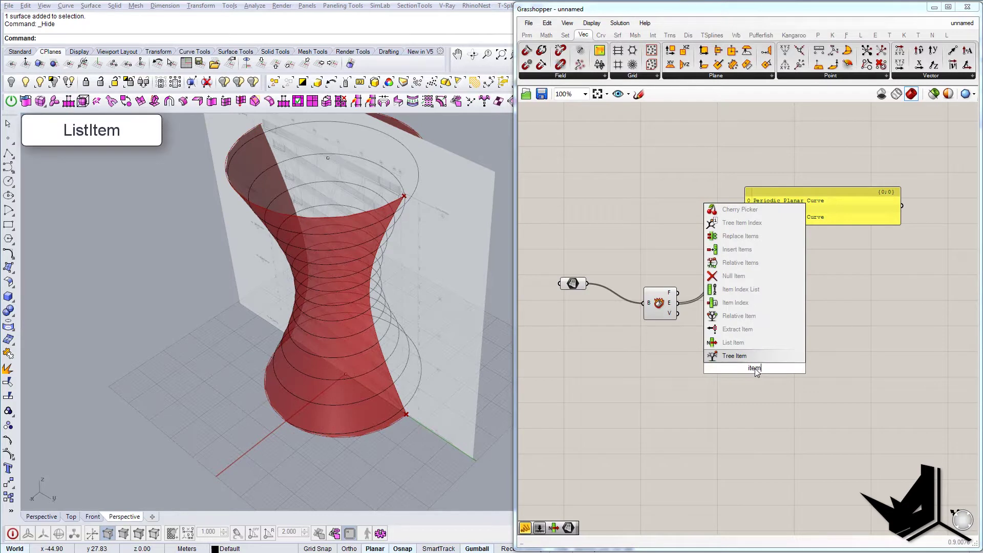
pyautogui.press('Return')
pyautogui.moveTo(755, 368); pyautogui.dragTo(777, 347)
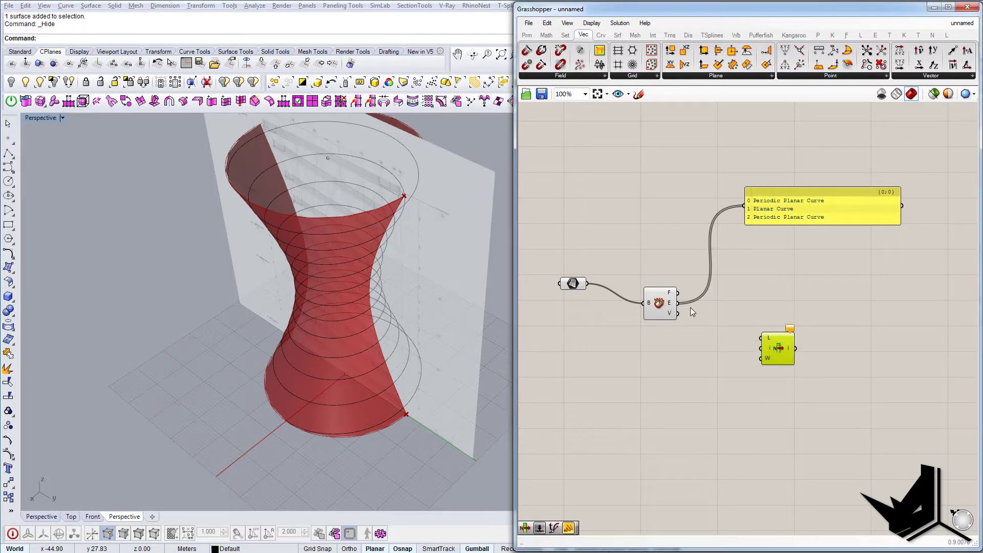
pyautogui.rightClick(768, 352)
pyautogui.moveTo(843, 451)
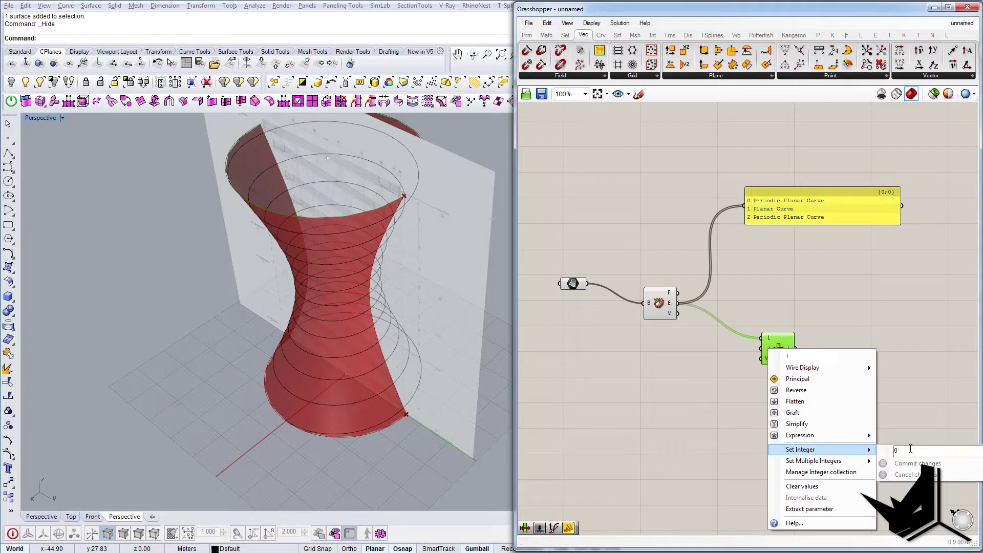
pyautogui.click(766, 276)
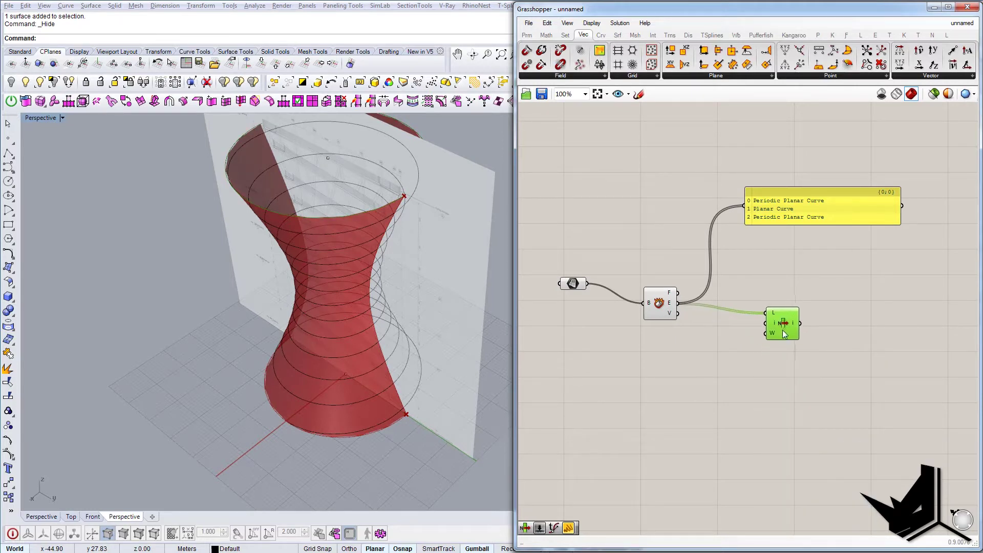
pyautogui.moveTo(782, 331); pyautogui.dragTo(781, 330)
# Add a second List Item below the first, fed by the brep edges, and set its index to the tower's bottom edge.
pyautogui.doubleClick(779, 403)
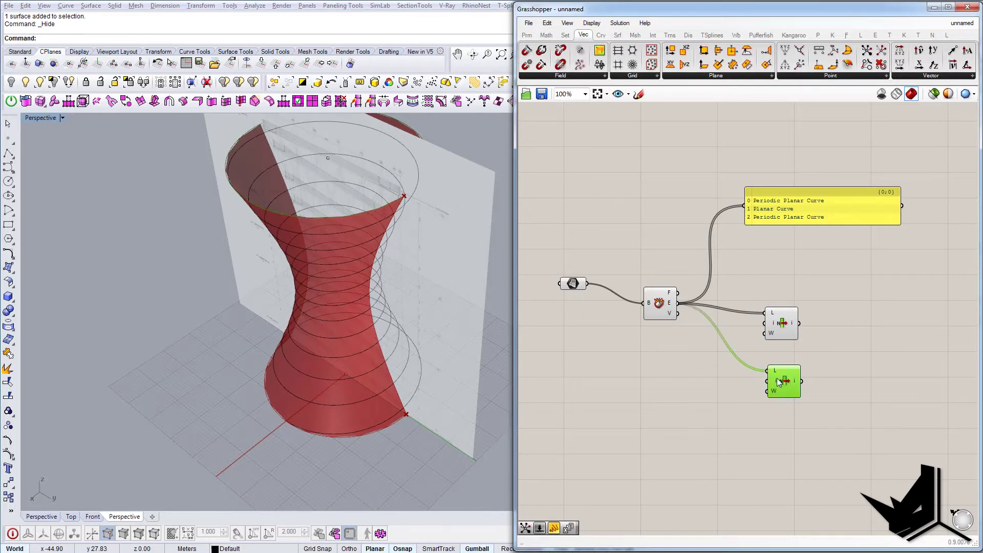
pyautogui.rightClick(777, 384)
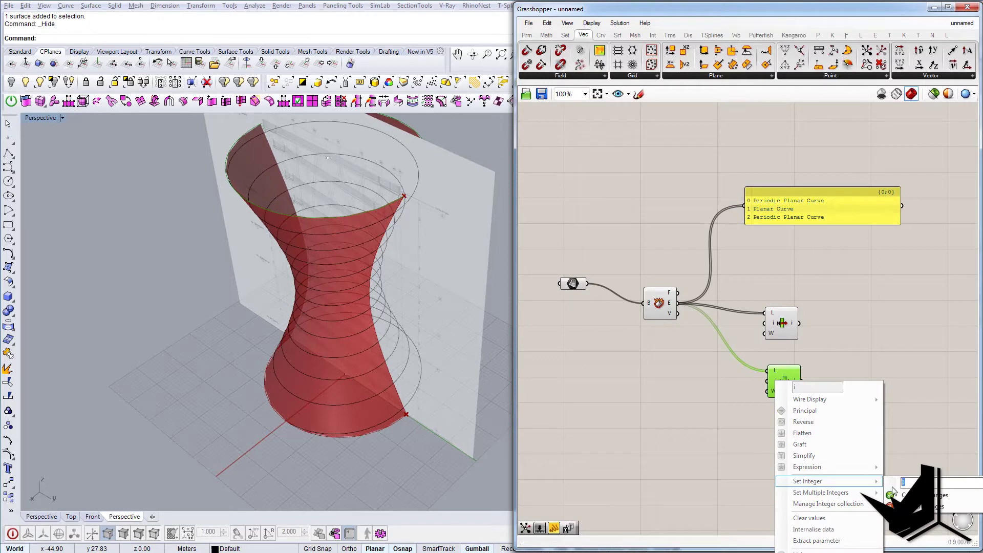
pyautogui.click(890, 496)
# Turn off the preview of the Deconstruct Brep component.
pyautogui.moveTo(822, 353); pyautogui.dragTo(716, 368, button='right')
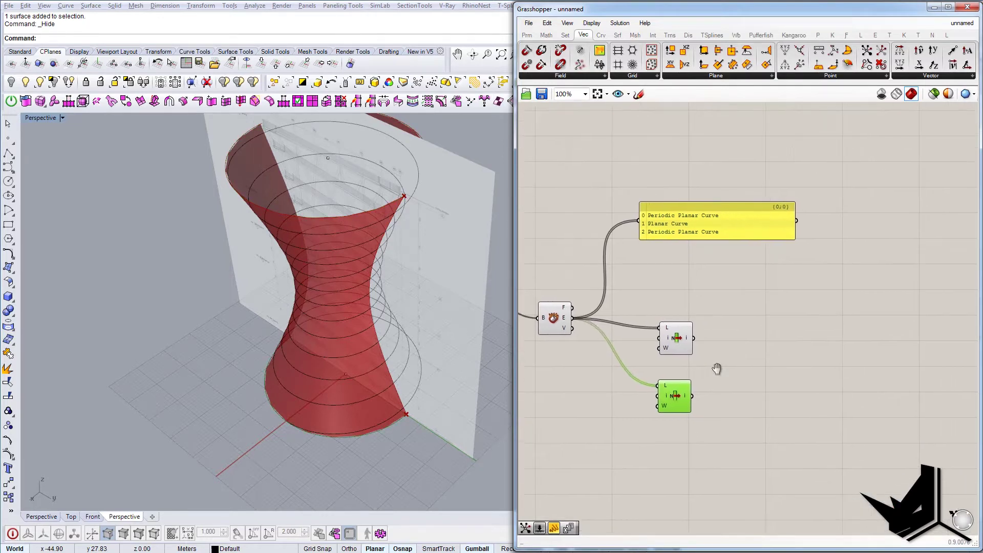
pyautogui.moveTo(483, 439); pyautogui.dragTo(453, 439, button='right')
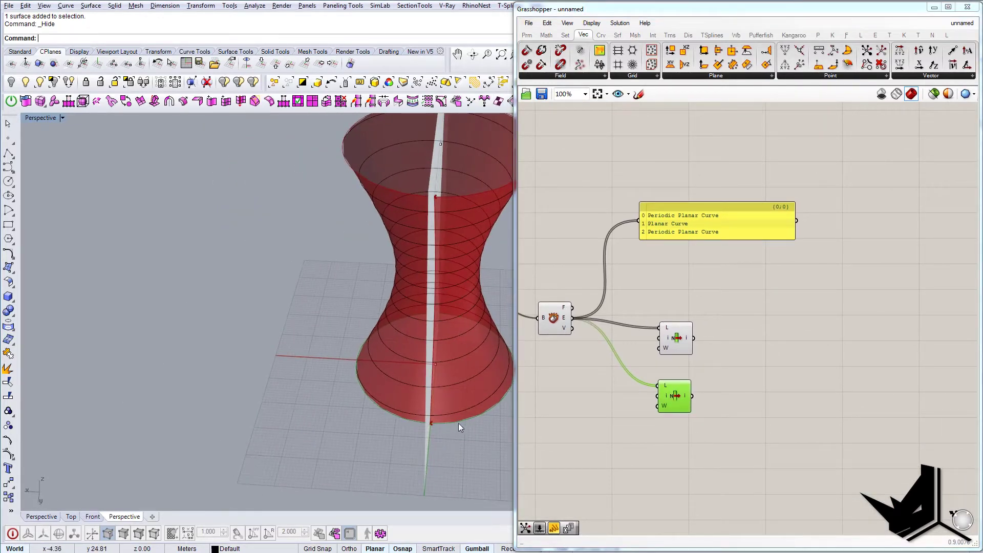
pyautogui.click(549, 322)
pyautogui.rightClick(552, 321)
pyautogui.click(563, 339)
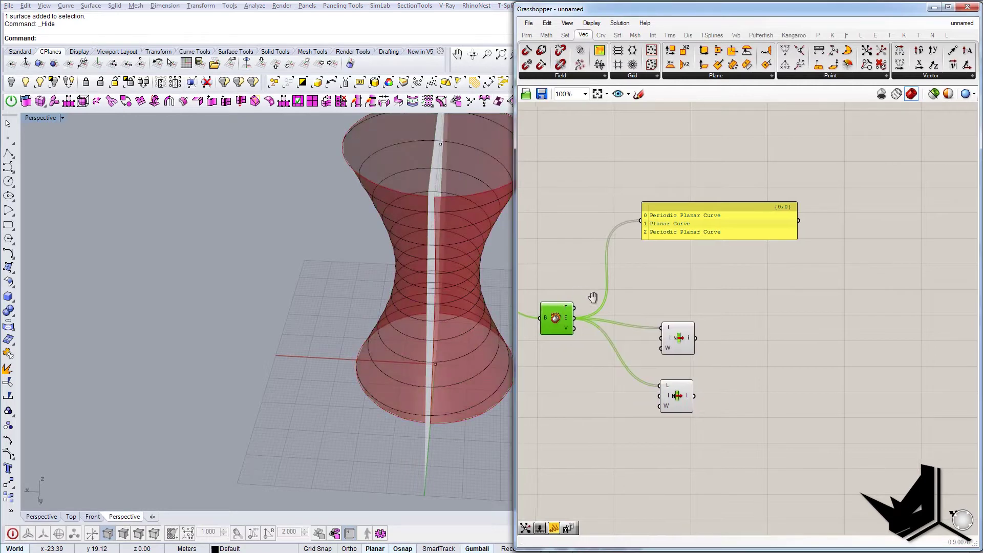
# Turn off the Surface parameter's preview and check which tower edge each List Item picks.
pyautogui.moveTo(592, 285); pyautogui.dragTo(624, 291, button='right')
pyautogui.scroll(1, 719, 268)
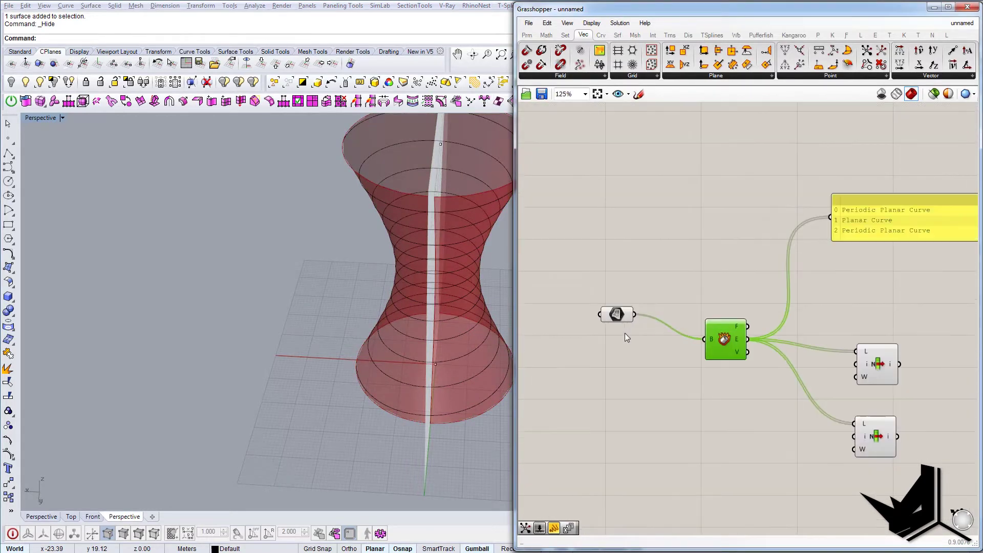
pyautogui.click(620, 315)
pyautogui.rightClick(621, 316)
pyautogui.click(653, 330)
pyautogui.moveTo(419, 336); pyautogui.dragTo(476, 317, button='right')
pyautogui.click(877, 364)
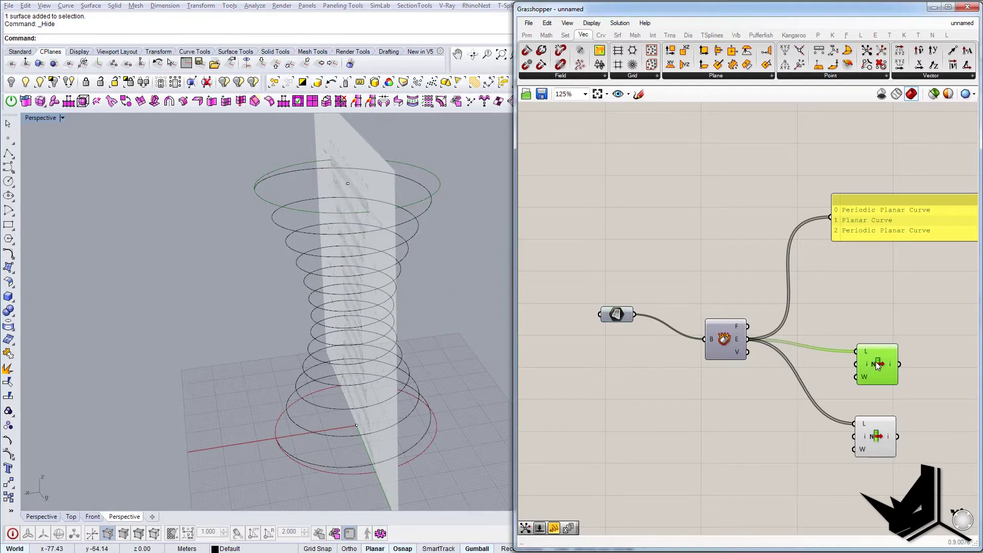
pyautogui.click(888, 438)
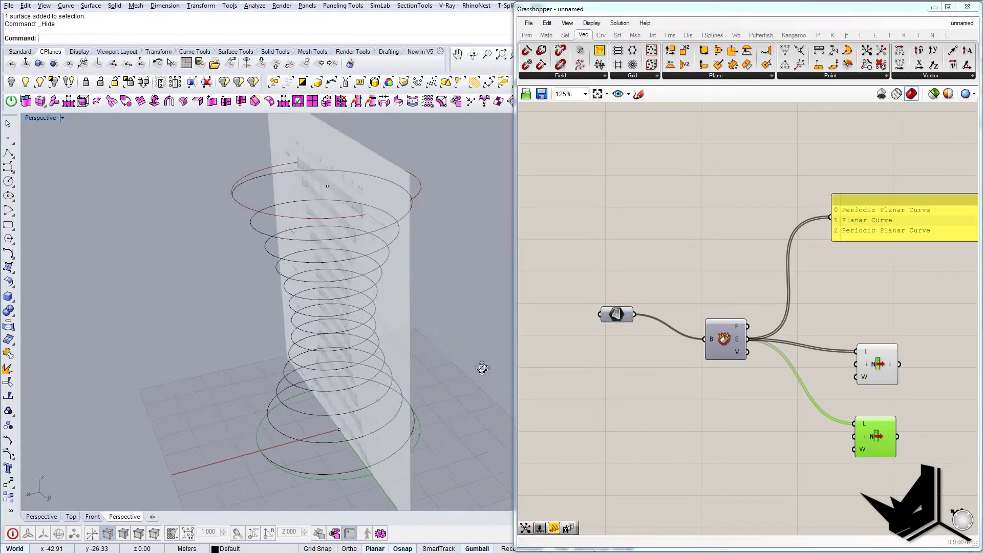
# Add a Divide Curve component to the canvas beyond the two List Items.
pyautogui.moveTo(683, 384); pyautogui.dragTo(616, 369, button='right')
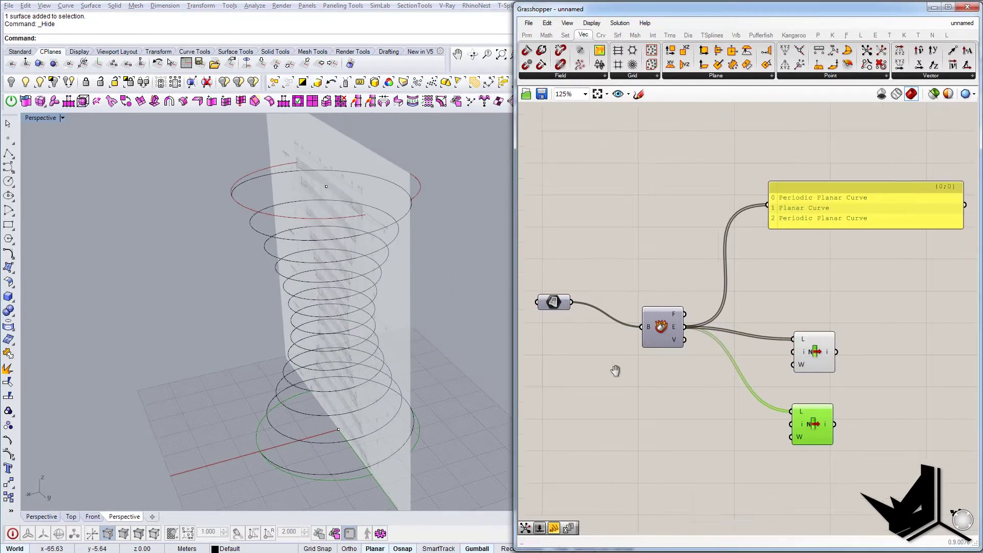
pyautogui.scroll(-3, 671, 375)
pyautogui.doubleClick(702, 376)
pyautogui.write('d')
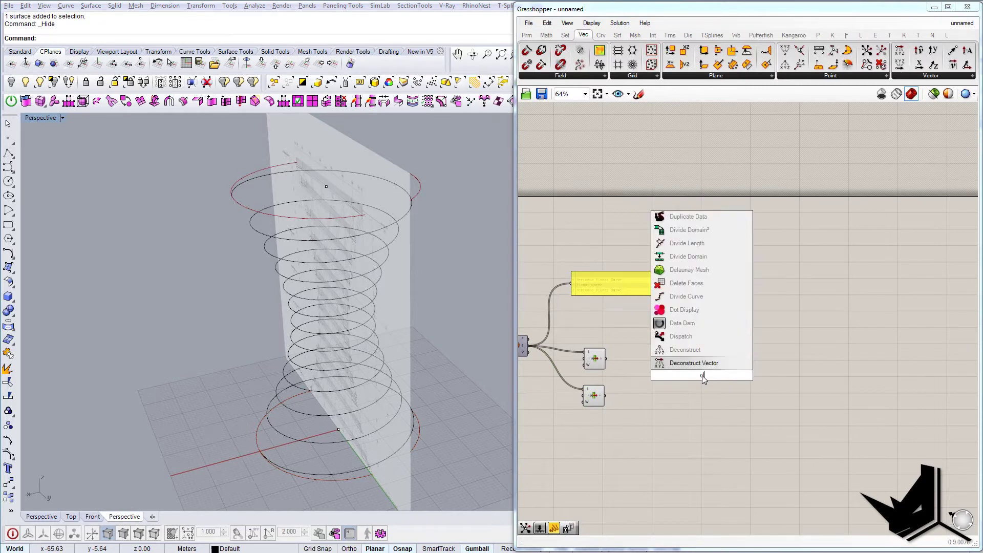
pyautogui.write('ividecurve')
pyautogui.press('Return')
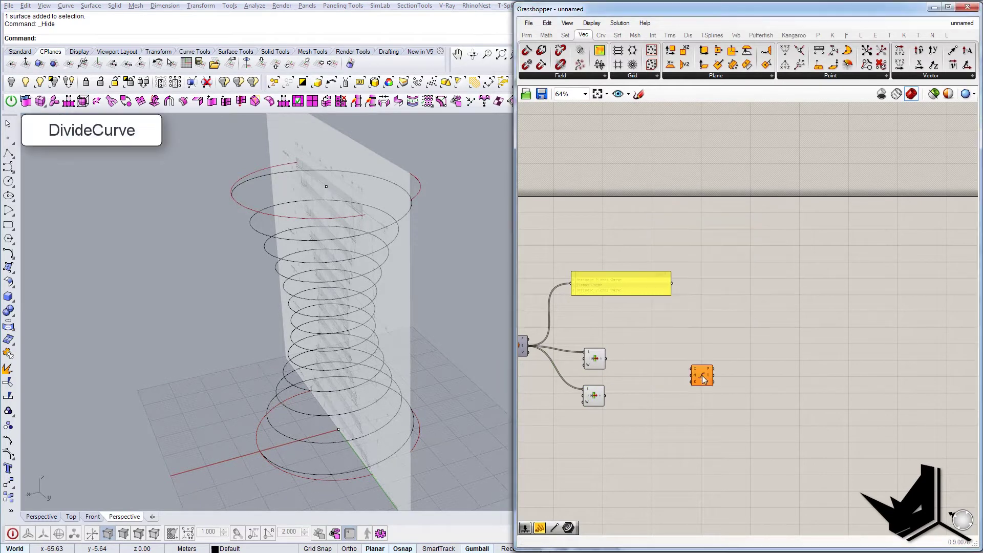
pyautogui.moveTo(703, 379); pyautogui.dragTo(714, 383)
# Spread the two List Items apart and place an 18 number slider between them, connected to the Divide Curve count input.
pyautogui.moveTo(595, 396); pyautogui.dragTo(602, 415)
pyautogui.moveTo(590, 359); pyautogui.dragTo(592, 352)
pyautogui.doubleClick(599, 384)
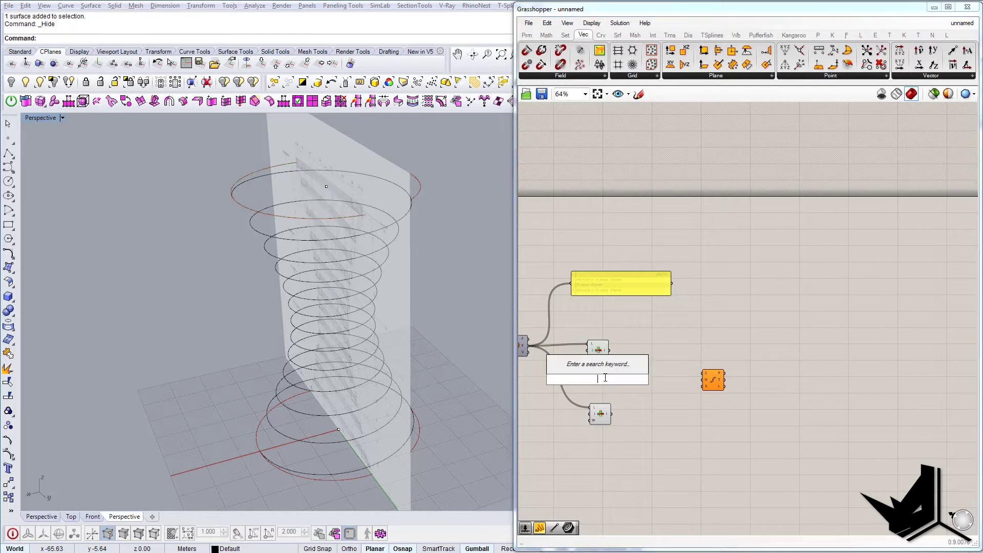
pyautogui.write('18')
pyautogui.press('Return')
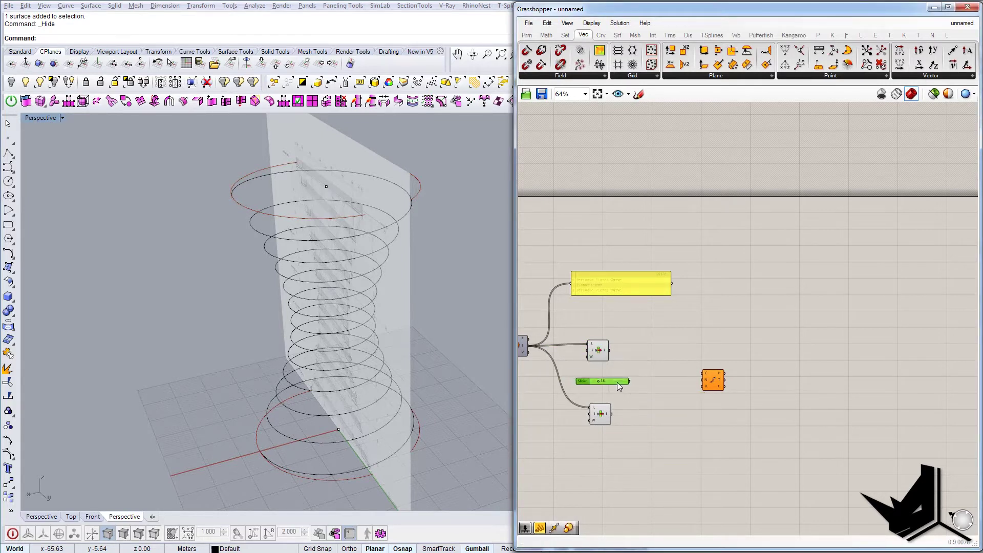
pyautogui.moveTo(635, 385); pyautogui.dragTo(691, 381)
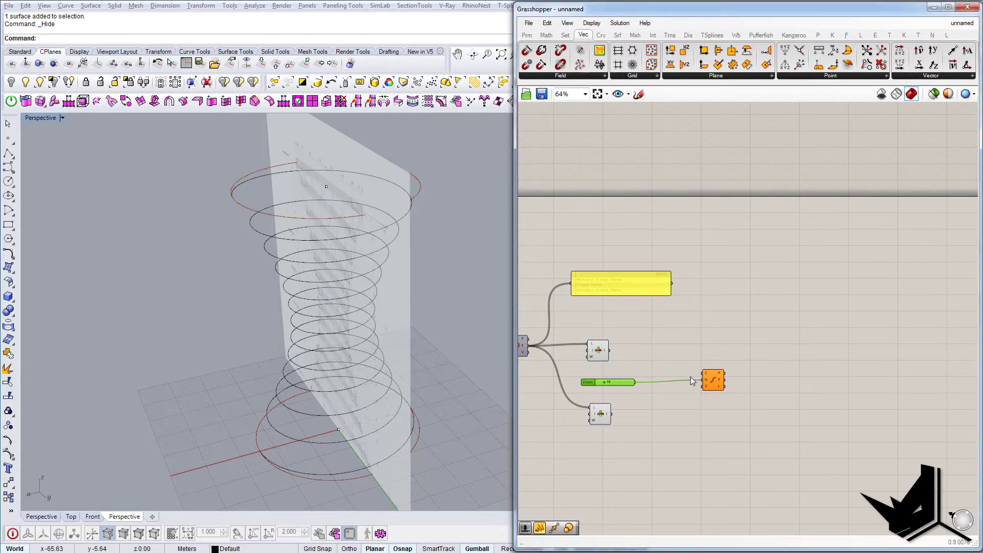
# Connect both List Item outputs to the Divide Curve's curve input and place the component level with the first List Item.
pyautogui.moveTo(610, 352); pyautogui.dragTo(703, 373)
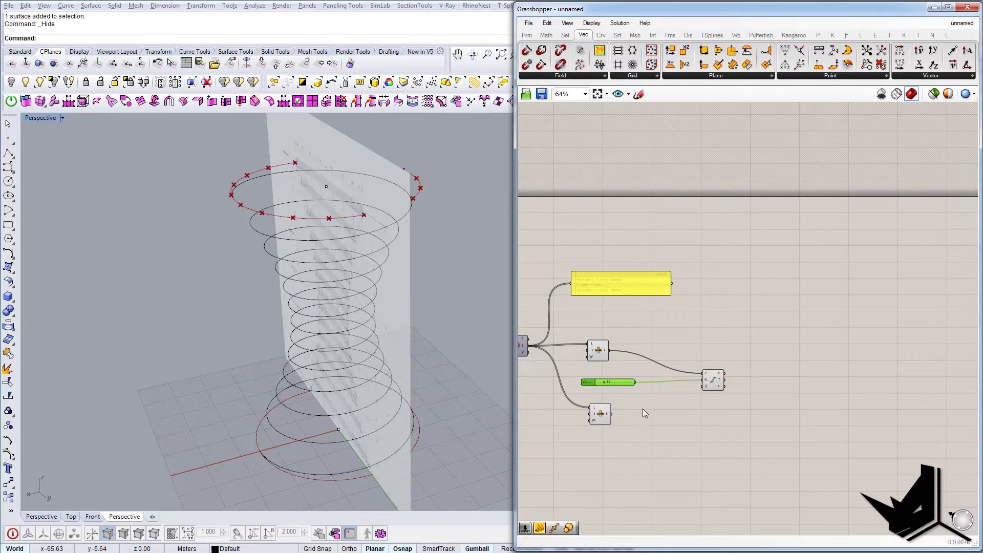
pyautogui.moveTo(610, 417); pyautogui.dragTo(704, 376)
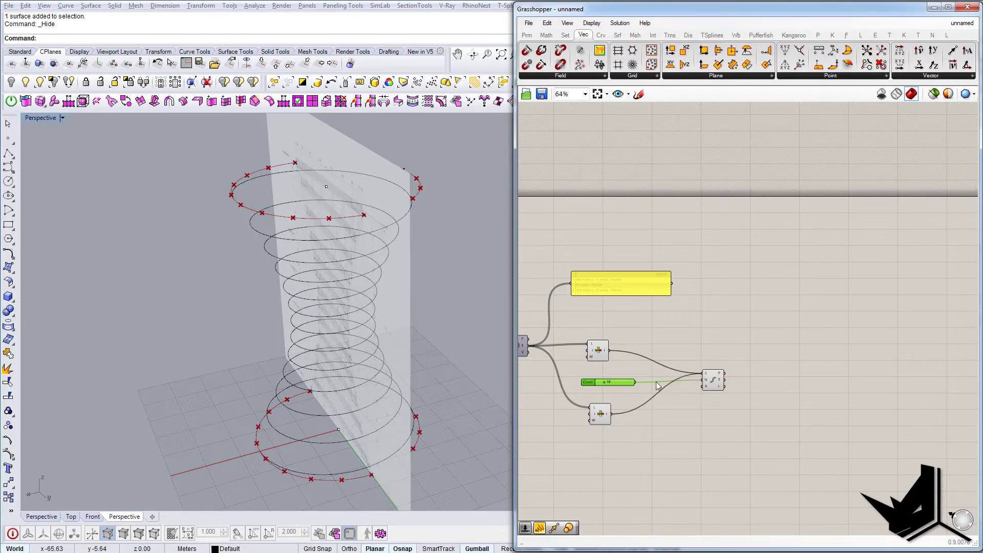
pyautogui.moveTo(389, 451); pyautogui.dragTo(371, 428, button='right')
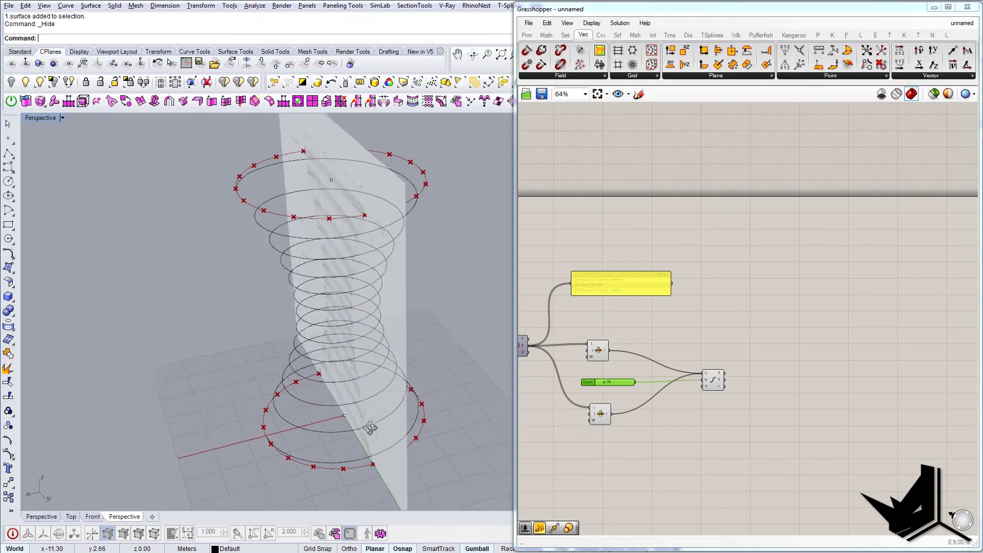
pyautogui.moveTo(710, 399); pyautogui.dragTo(630, 400, button='right')
pyautogui.click(635, 381)
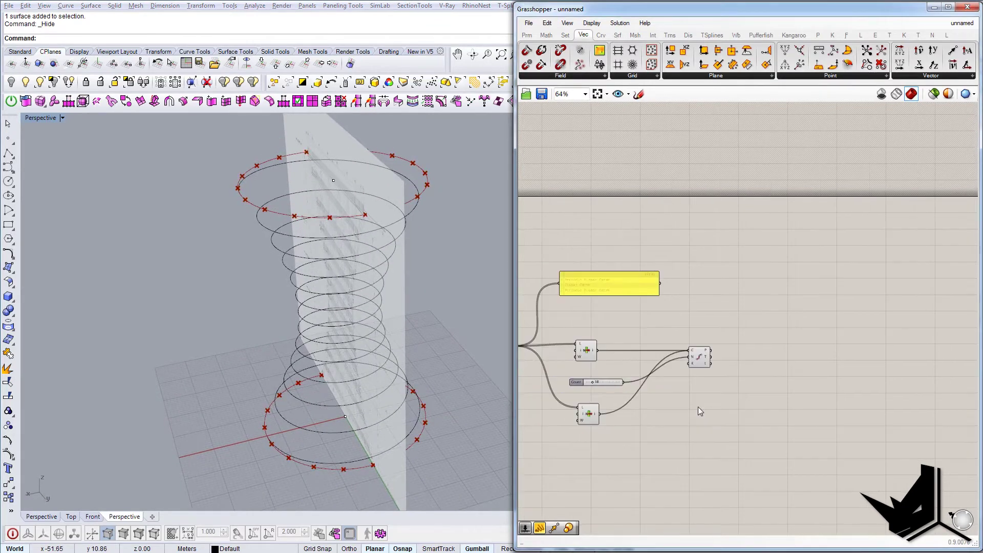
# Add a second Divide Curve below the first, move the second List Item's connection to it, and share the count slider.
pyautogui.doubleClick(700, 411)
pyautogui.write('divide')
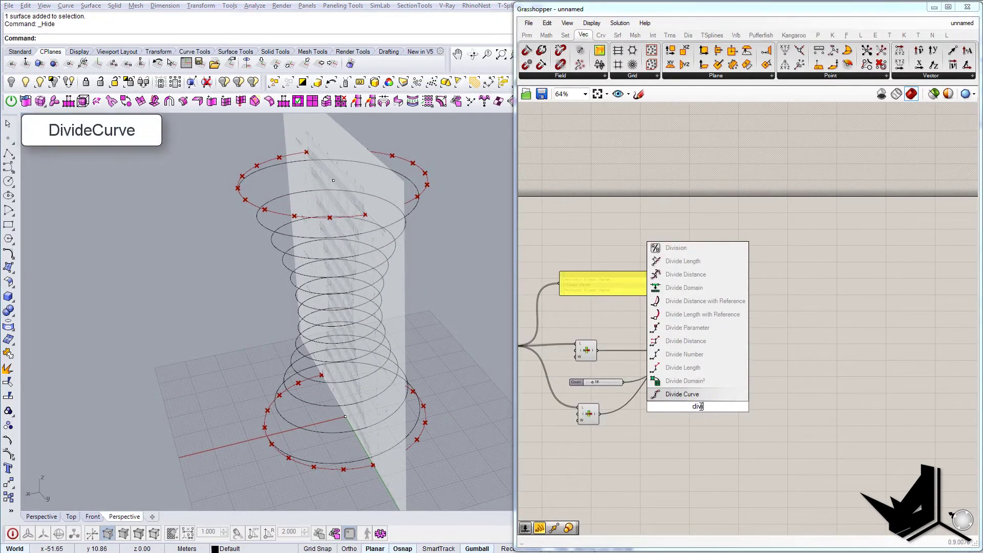
pyautogui.press('Return')
pyautogui.moveTo(701, 407); pyautogui.dragTo(698, 397, button='right')
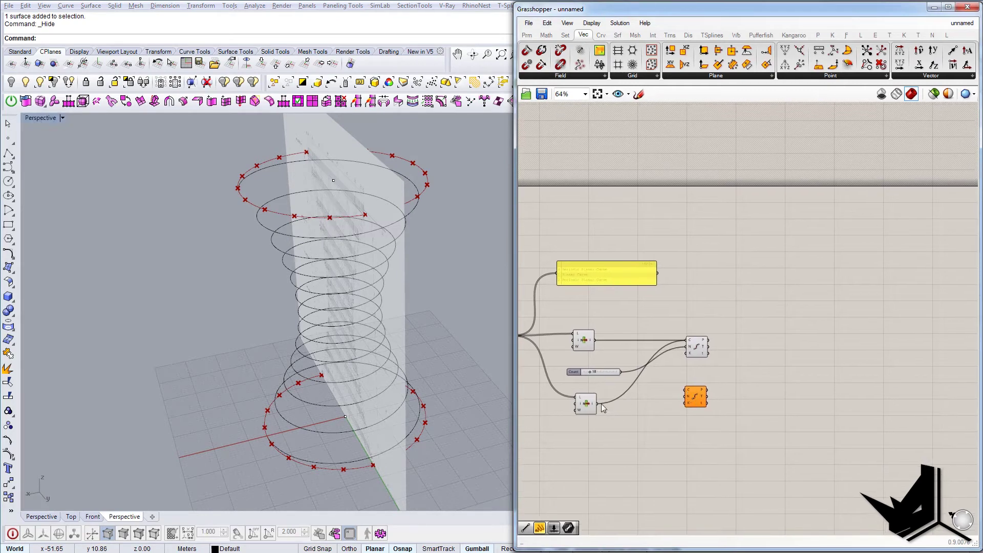
pyautogui.moveTo(640, 403); pyautogui.dragTo(701, 401)
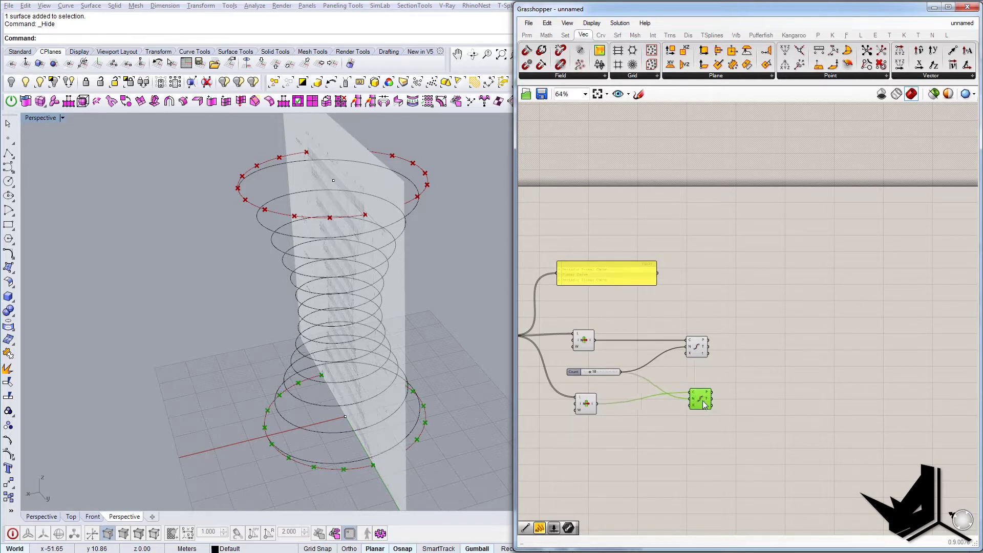
# Add a Line component that joins the division points of the top edge to those of the bottom edge.
pyautogui.doubleClick(751, 383)
pyautogui.write('line')
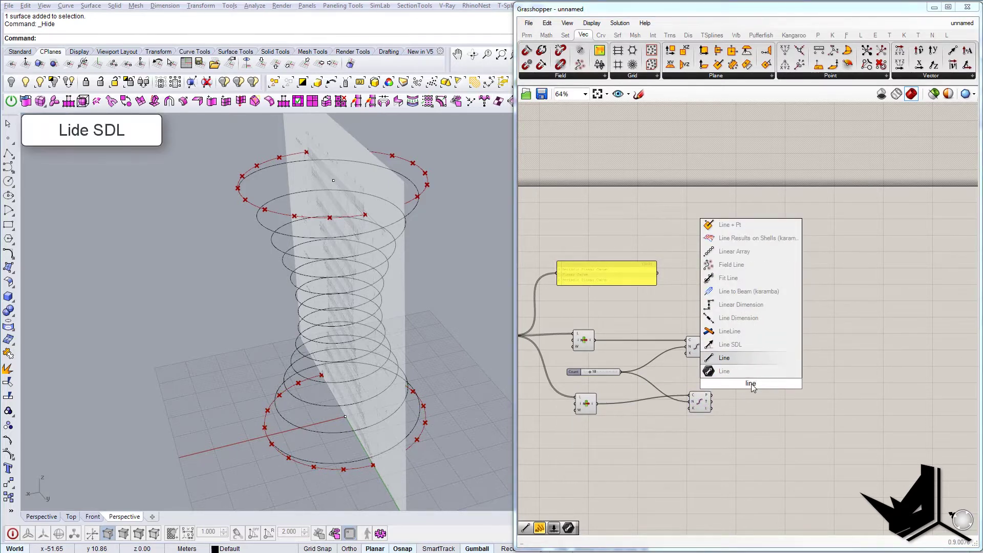
pyautogui.press('Return')
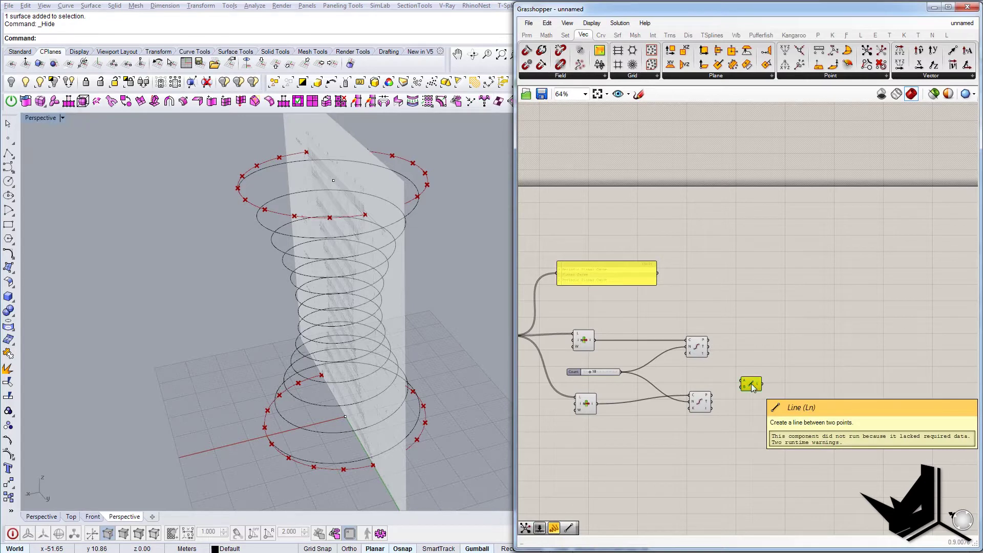
pyautogui.moveTo(751, 384)
pyautogui.mouseDown()
pyautogui.moveTo(761, 380)
pyautogui.moveTo(751, 383)
pyautogui.mouseUp()
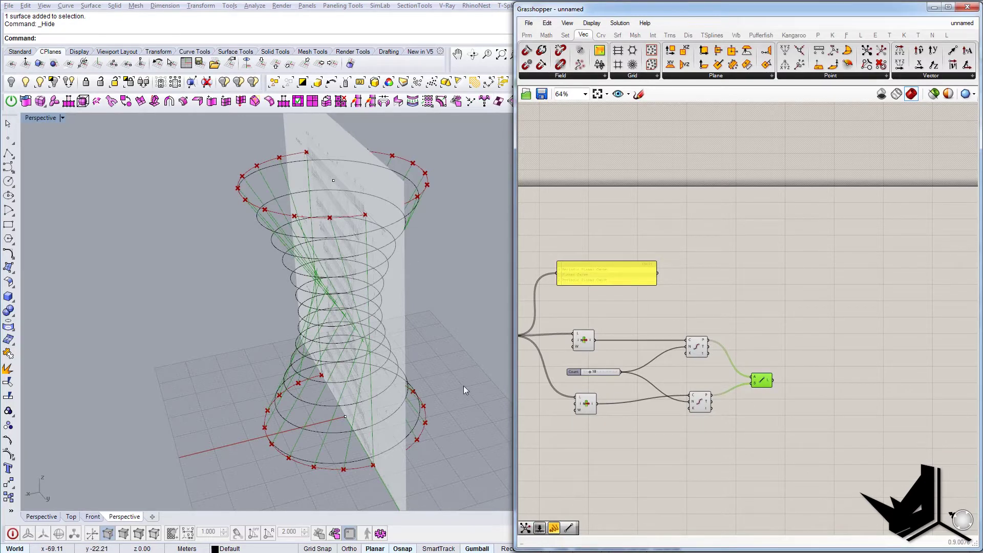
pyautogui.moveTo(361, 364); pyautogui.dragTo(338, 376, button='right')
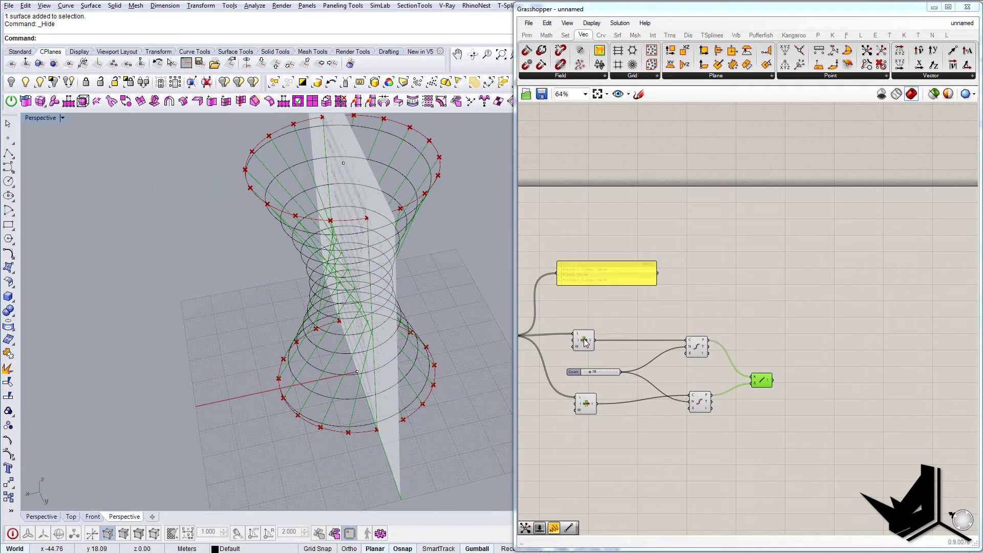
# Add a Flip Curve component between the first List Item and the upper Divide Curve, replacing their direct connection.
pyautogui.moveTo(585, 342); pyautogui.dragTo(582, 342)
pyautogui.doubleClick(622, 329)
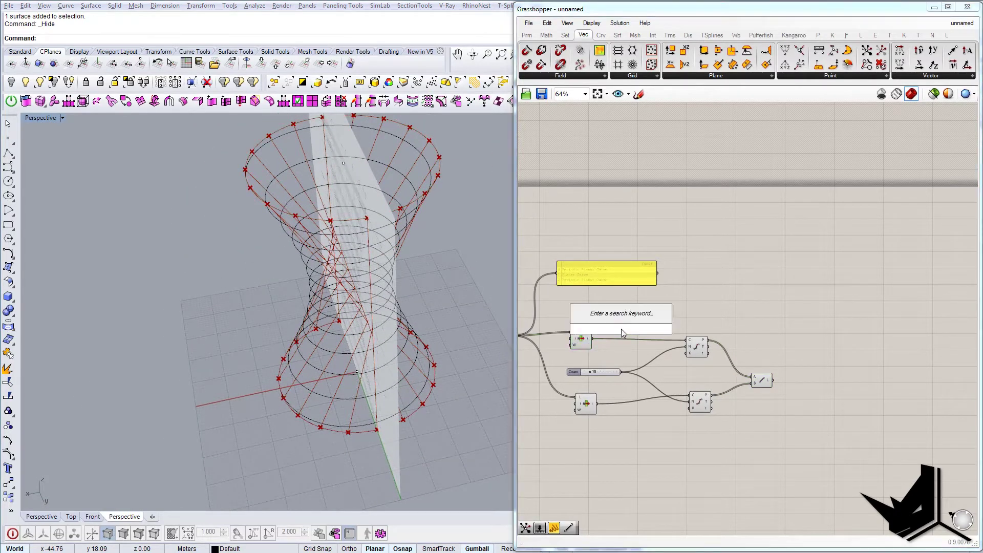
pyautogui.write('flip')
pyautogui.press('Up')
pyautogui.press('Return')
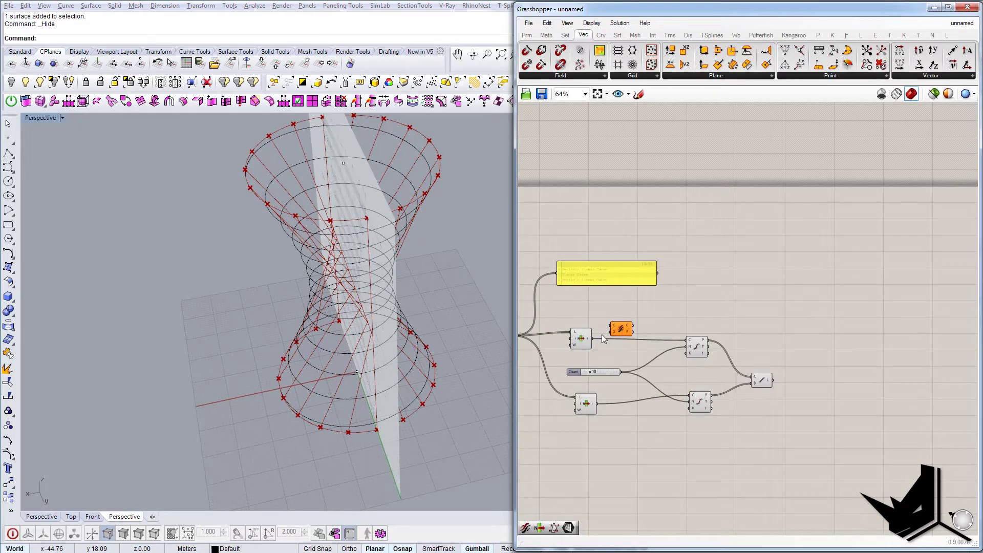
pyautogui.moveTo(593, 338); pyautogui.dragTo(611, 326)
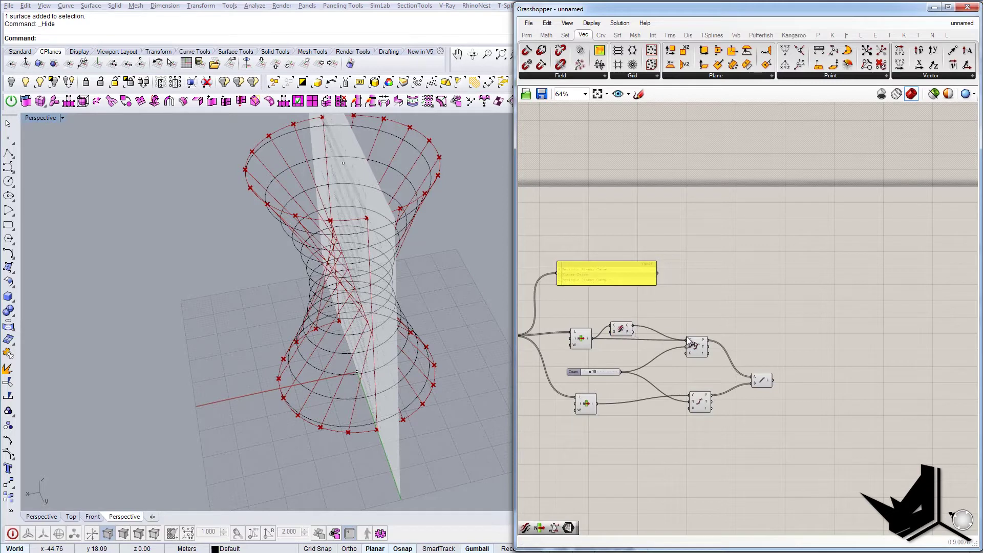
pyautogui.moveTo(686, 336); pyautogui.dragTo(686, 337)
pyautogui.moveTo(621, 333); pyautogui.dragTo(636, 342)
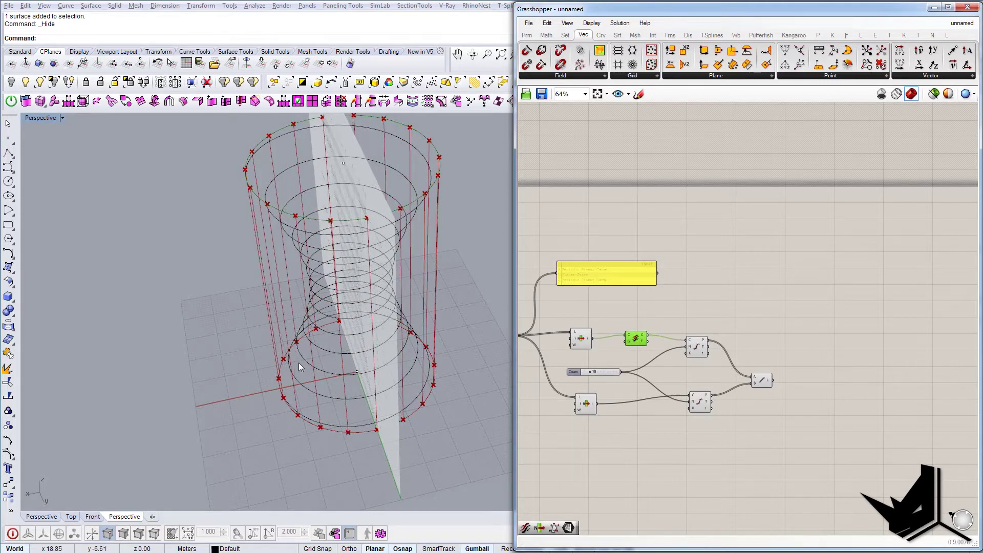
pyautogui.moveTo(299, 363); pyautogui.dragTo(338, 354, button='right')
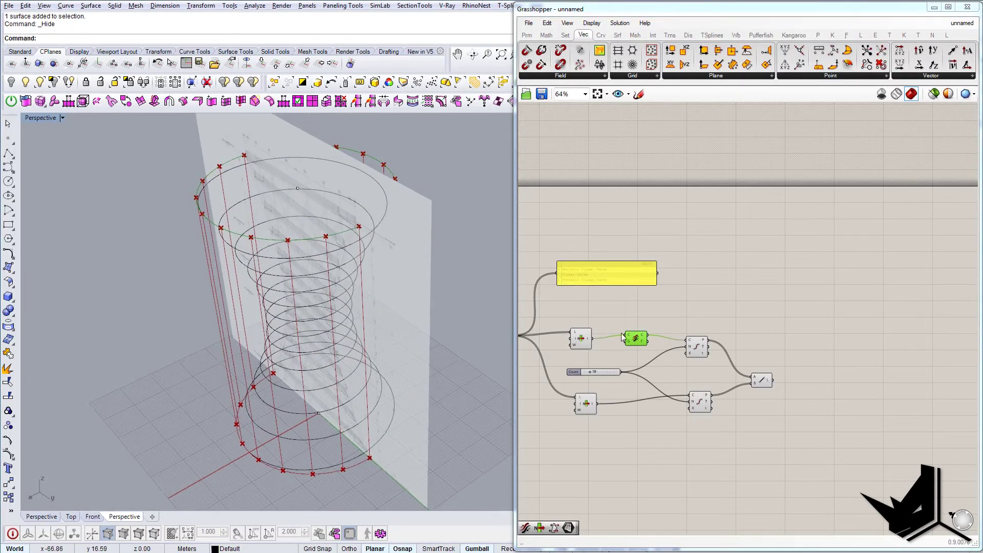
# Tidy the Flip Curve and both Divide Curve components, and move the Line component farther from them to make room.
pyautogui.moveTo(646, 335); pyautogui.dragTo(628, 326, button='right')
pyautogui.moveTo(616, 333); pyautogui.dragTo(610, 331)
pyautogui.moveTo(684, 338); pyautogui.dragTo(678, 339)
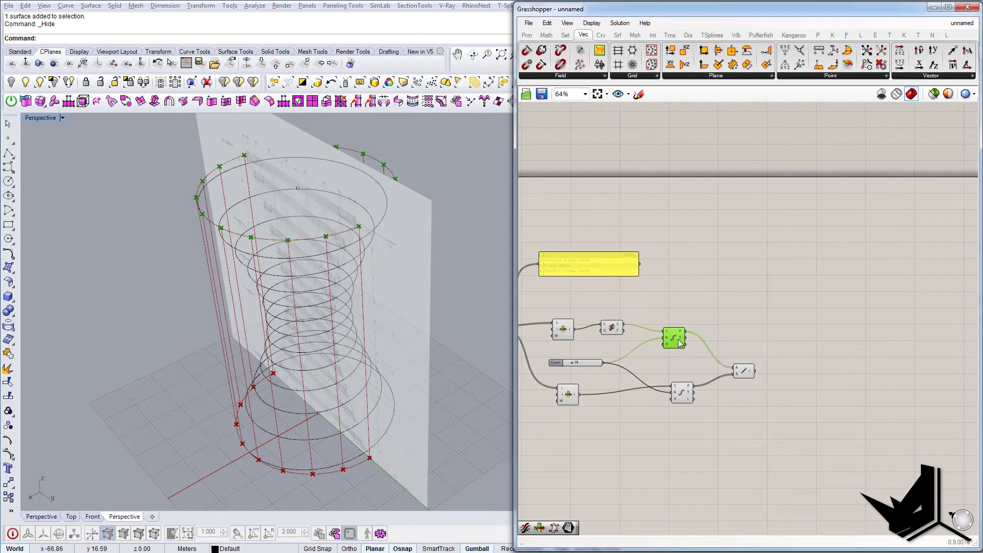
pyautogui.moveTo(731, 334); pyautogui.dragTo(720, 320, button='right')
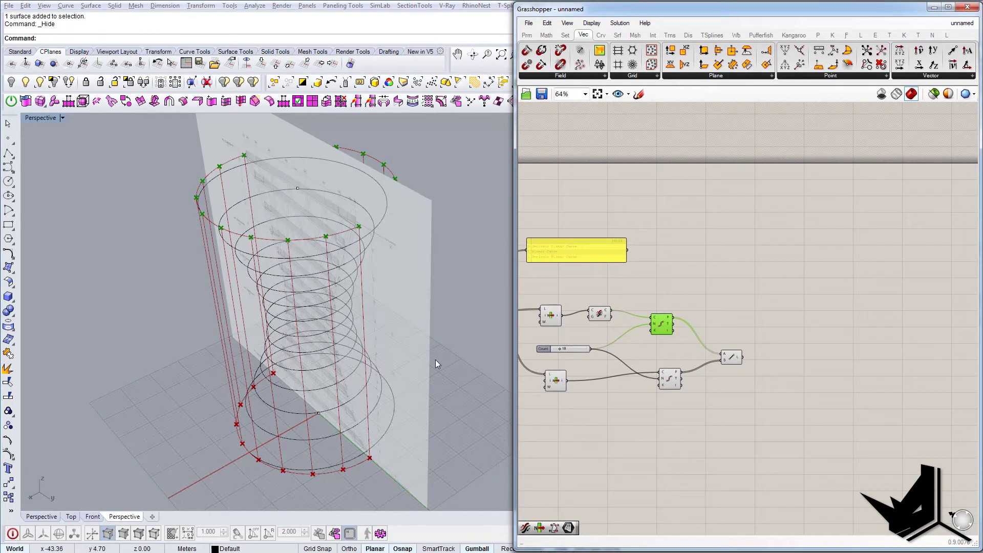
pyautogui.moveTo(696, 392); pyautogui.dragTo(711, 398, button='right')
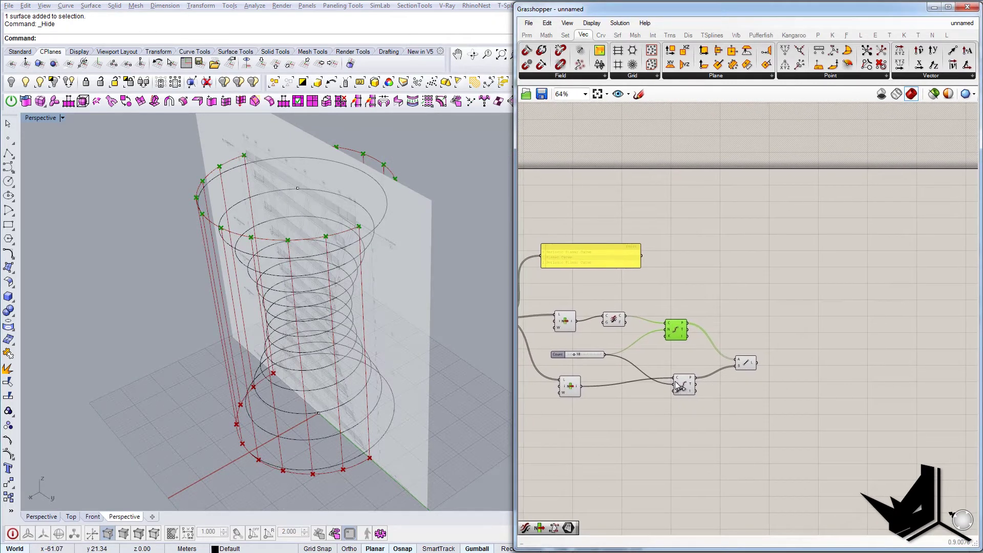
pyautogui.moveTo(677, 385); pyautogui.dragTo(673, 385)
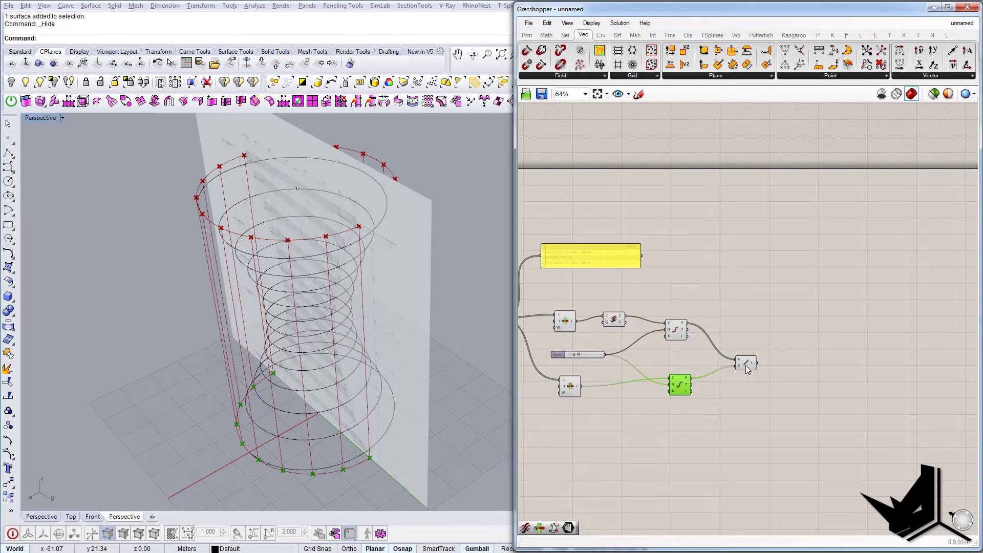
pyautogui.moveTo(745, 365); pyautogui.dragTo(779, 361)
# Add a Rotate component and place it below the Line component.
pyautogui.doubleClick(718, 422)
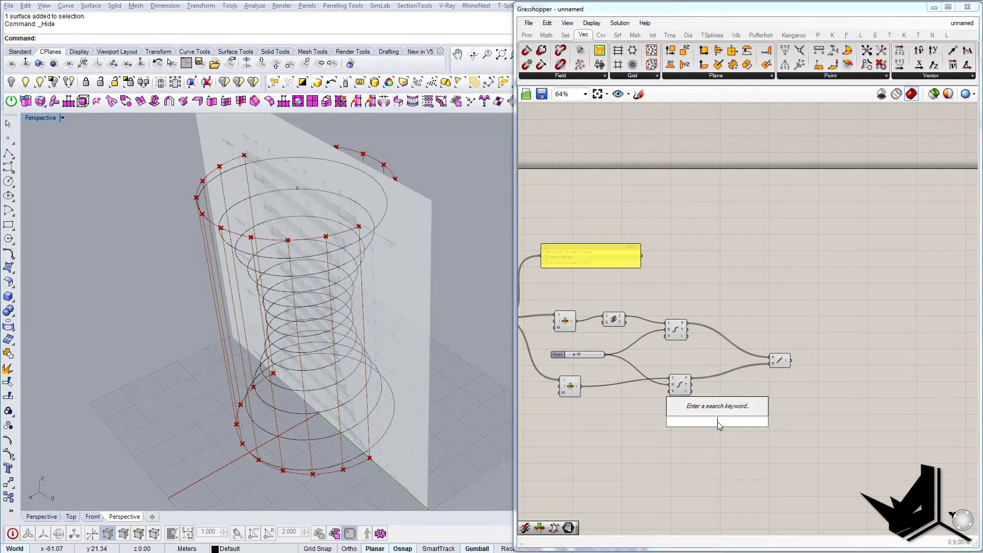
pyautogui.write('rota')
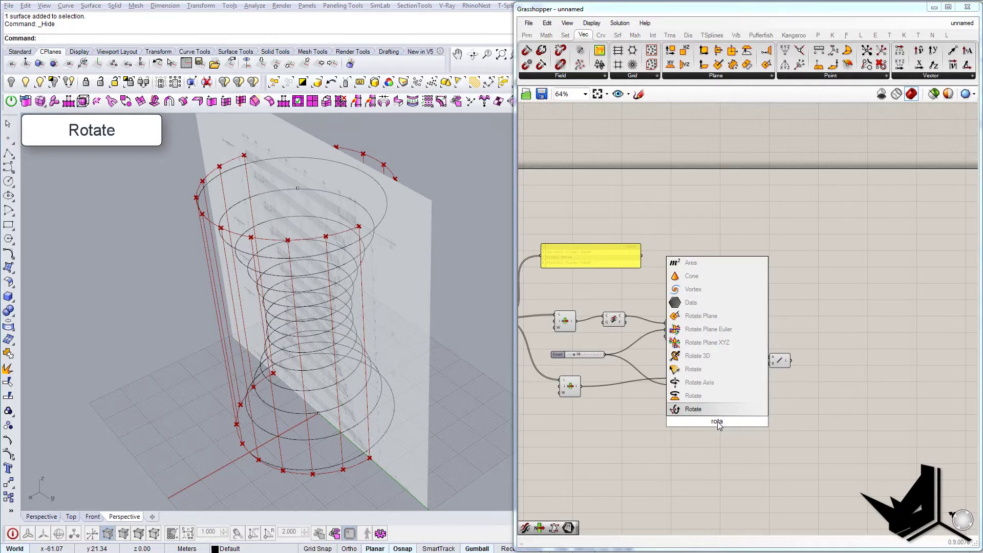
pyautogui.click(701, 399)
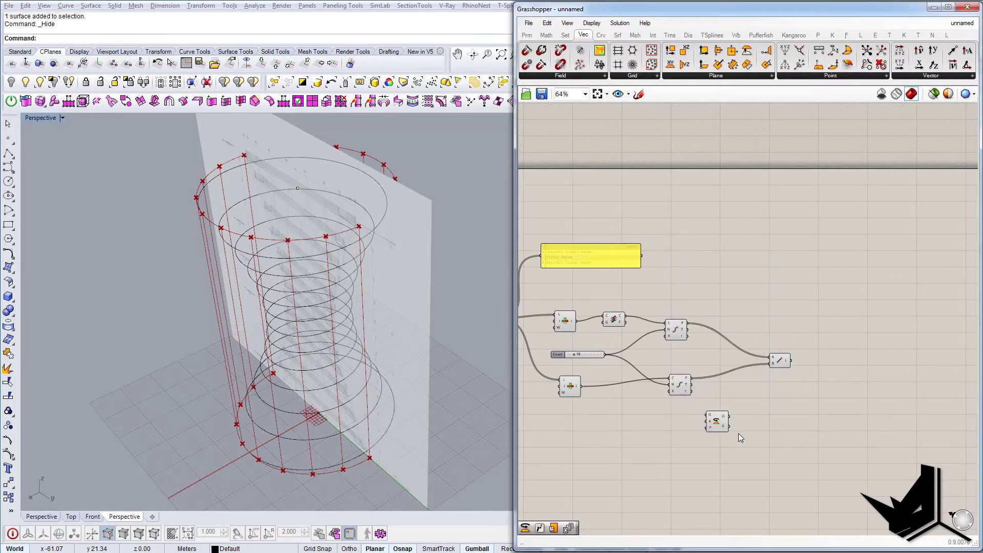
pyautogui.moveTo(738, 424); pyautogui.dragTo(776, 417)
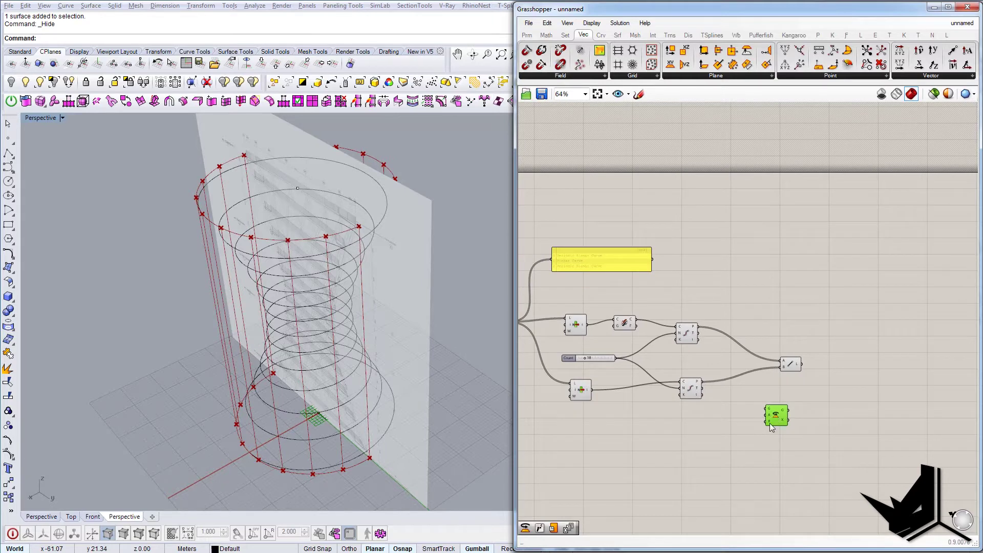
pyautogui.moveTo(772, 427)
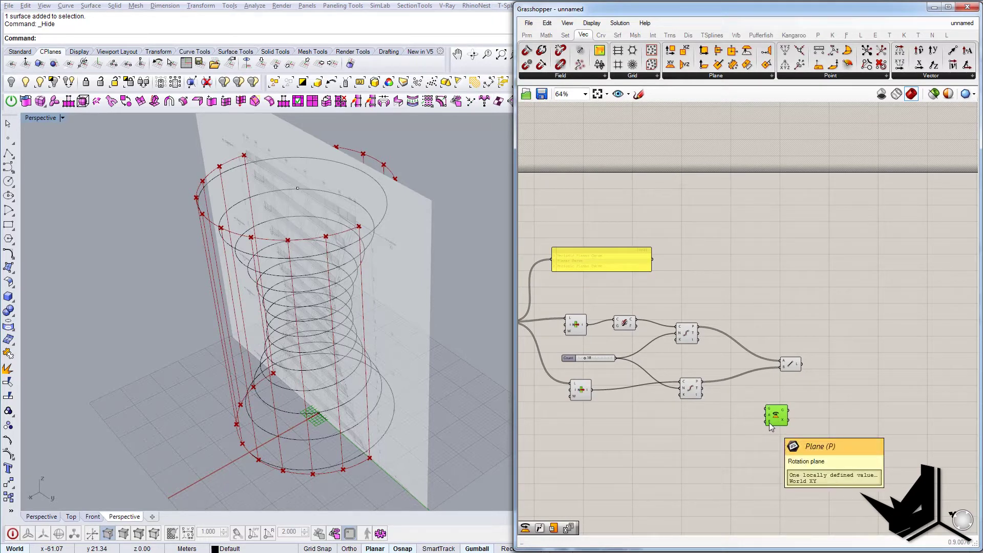
pyautogui.moveTo(786, 422); pyautogui.dragTo(809, 427)
# Add an XY Plane component and place it just before the Rotate component.
pyautogui.doubleClick(743, 428)
pyautogui.write('x')
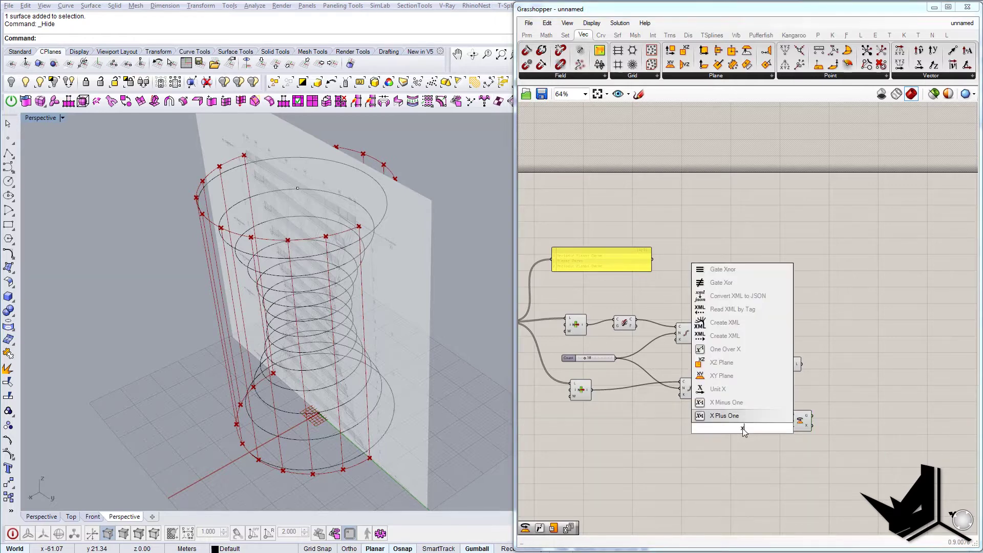
pyautogui.write('y')
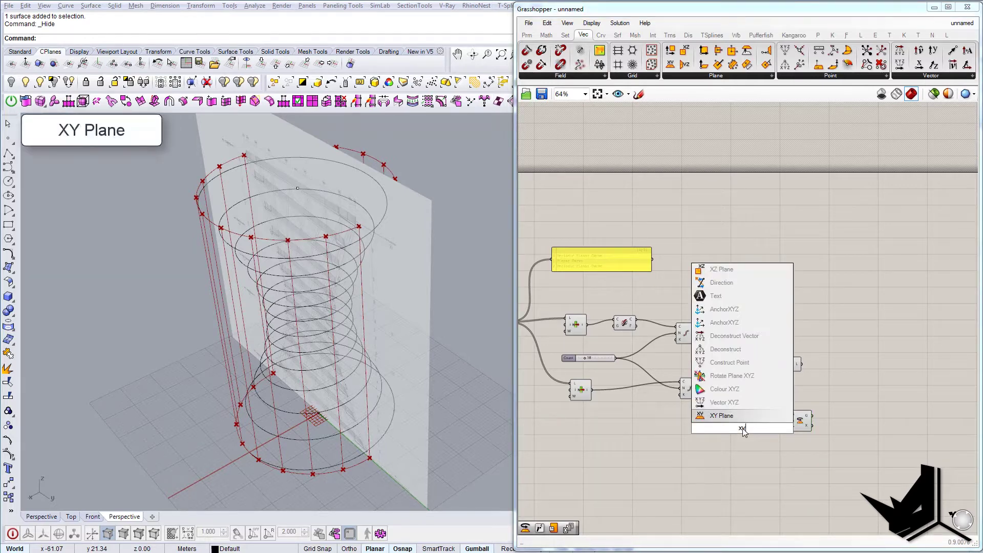
pyautogui.click(724, 419)
pyautogui.moveTo(741, 427); pyautogui.dragTo(750, 433)
# Place a Point parameter just before the XY Plane component.
pyautogui.doubleClick(680, 441)
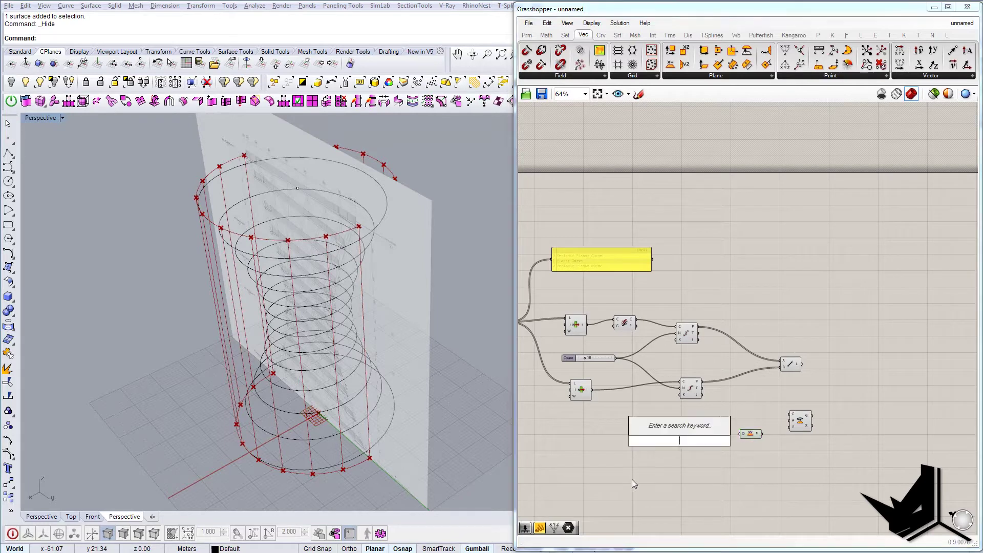
pyautogui.click(571, 527)
pyautogui.moveTo(570, 527); pyautogui.dragTo(679, 445)
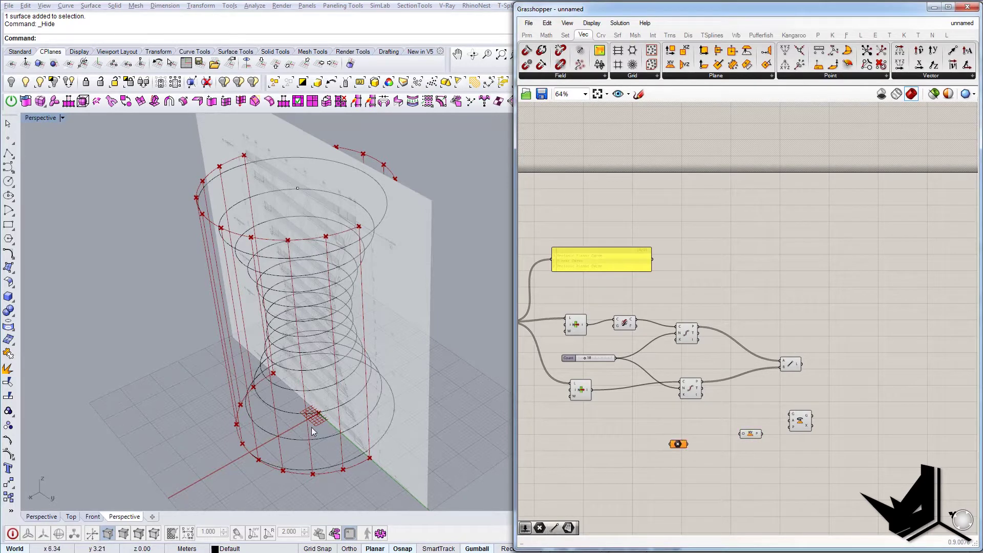
# Examine which edges and points the Divide Curve, List Item and Flip Curve components represent, and inspect the centre point at the tower's top.
pyautogui.moveTo(311, 427); pyautogui.dragTo(377, 448, button='right')
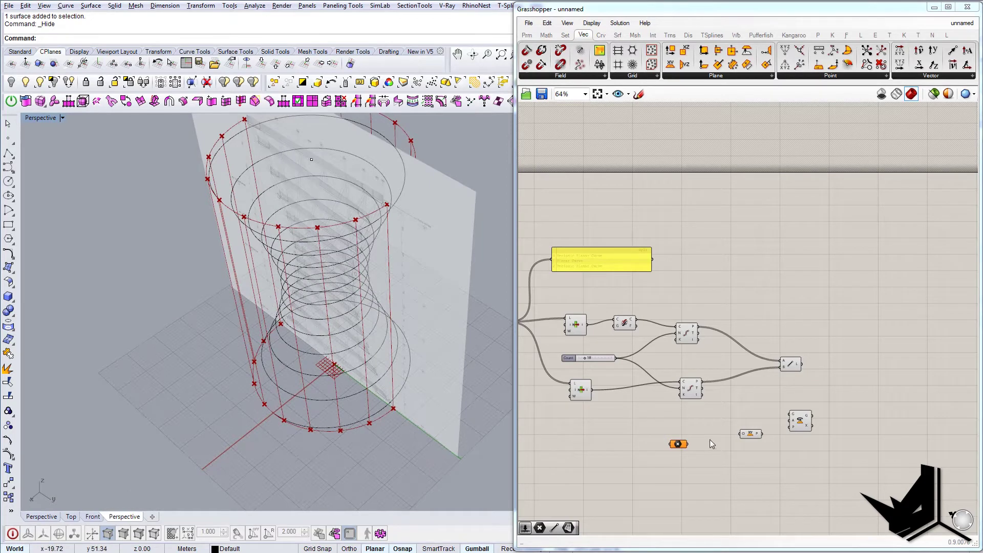
pyautogui.moveTo(689, 332); pyautogui.dragTo(668, 337, button='right')
pyautogui.click(668, 337)
pyautogui.click(678, 391)
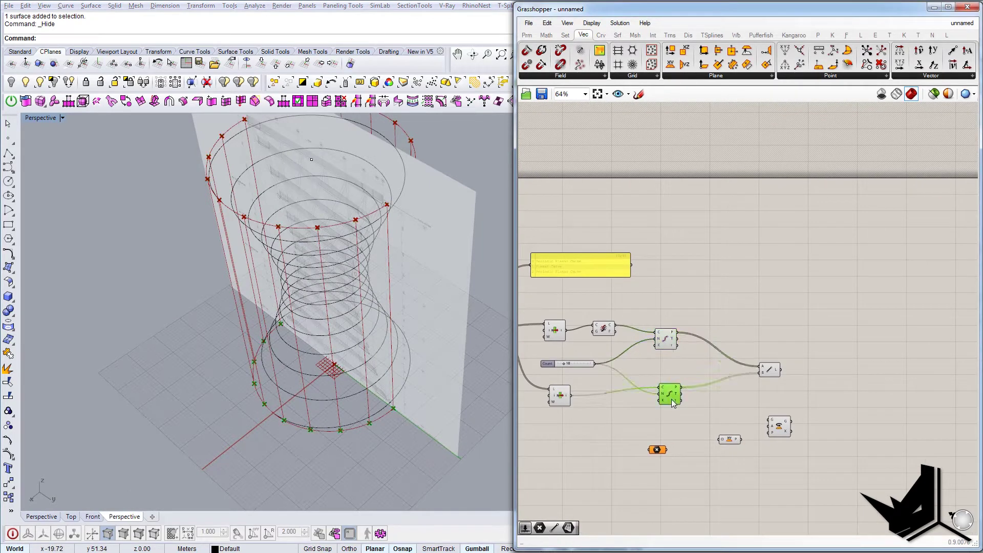
pyautogui.click(560, 335)
pyautogui.click(604, 331)
pyautogui.moveTo(378, 421); pyautogui.dragTo(337, 399, button='right')
pyautogui.moveTo(379, 161); pyautogui.dragTo(346, 200, button='right')
pyautogui.click(361, 333)
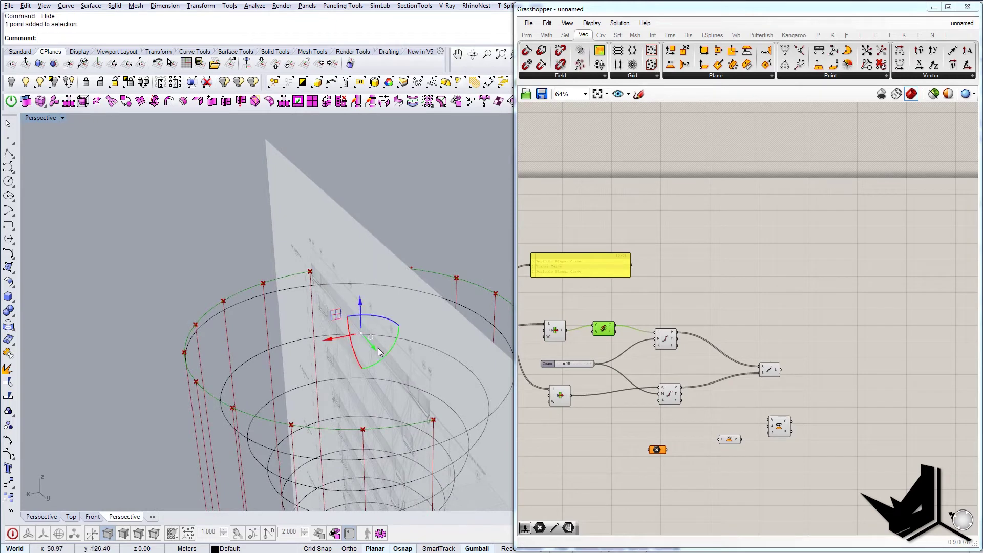
pyautogui.moveTo(405, 341); pyautogui.dragTo(332, 293, button='right')
pyautogui.scroll(-5, 397, 334)
pyautogui.moveTo(332, 293); pyautogui.dragTo(380, 339, button='right')
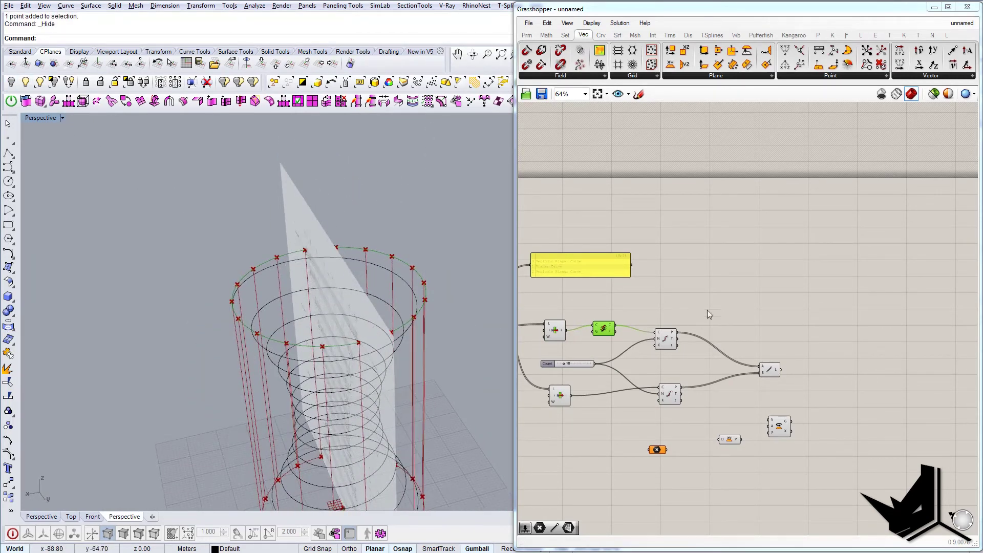
# Add an Area component and connect the first List Item's output to its geometry input.
pyautogui.click(563, 332)
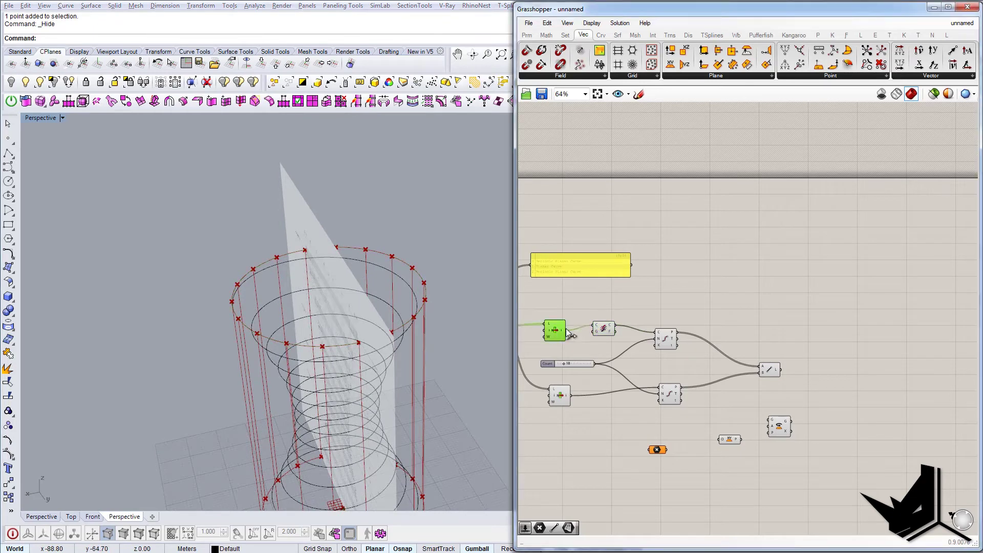
pyautogui.doubleClick(679, 291)
pyautogui.write('area')
pyautogui.click(659, 281)
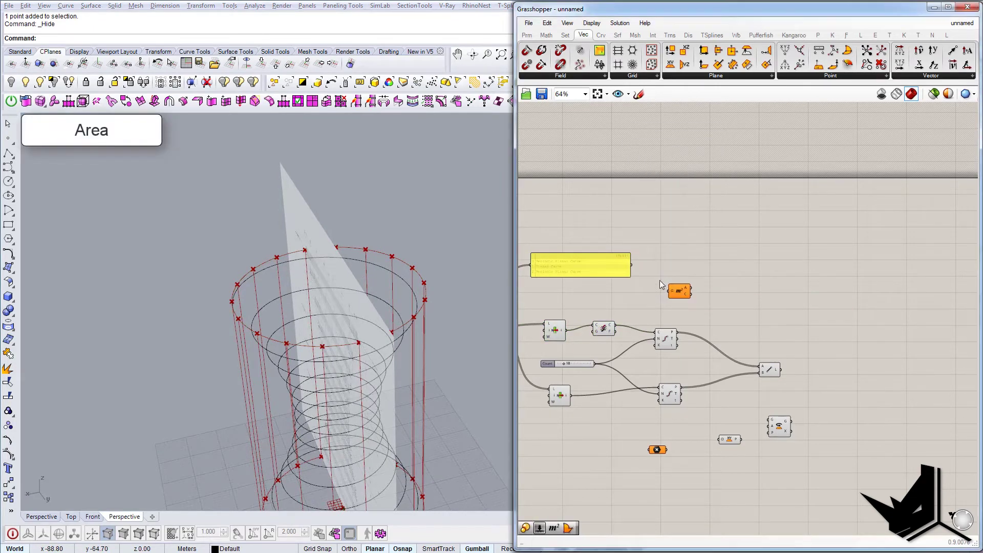
pyautogui.moveTo(566, 330); pyautogui.dragTo(674, 293)
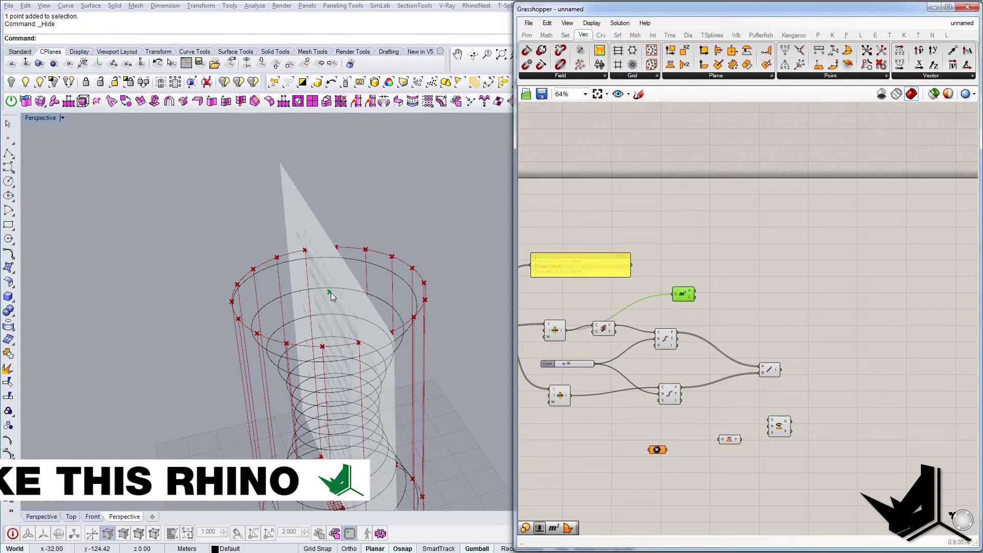
# Move the Area component beside XY Plane, connect its centroid to the plane origin, and connect the plane to Rotate's plane input.
pyautogui.moveTo(729, 307); pyautogui.dragTo(723, 295, button='right')
pyautogui.moveTo(681, 290); pyautogui.dragTo(712, 428)
pyautogui.click(724, 428)
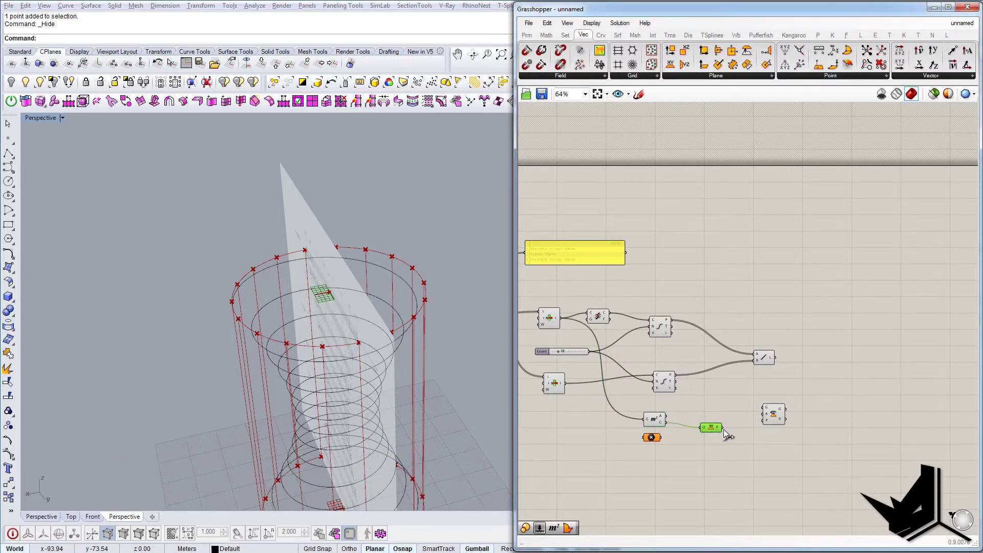
pyautogui.moveTo(772, 419); pyautogui.dragTo(773, 416)
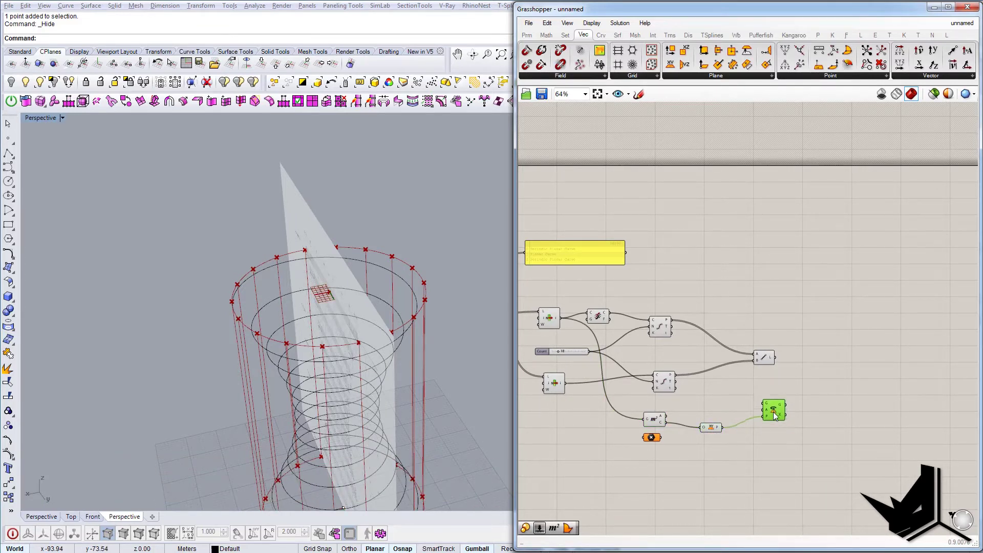
pyautogui.moveTo(697, 399); pyautogui.dragTo(736, 396, button='right')
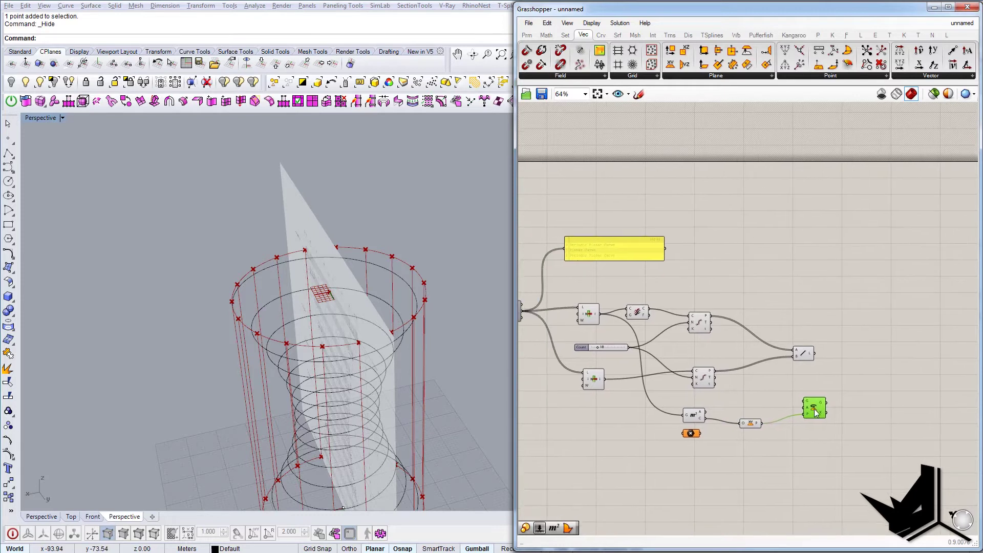
# Move the XY Plane and Area components lower on the canvas and delete the unconnected Point parameter.
pyautogui.click(588, 314)
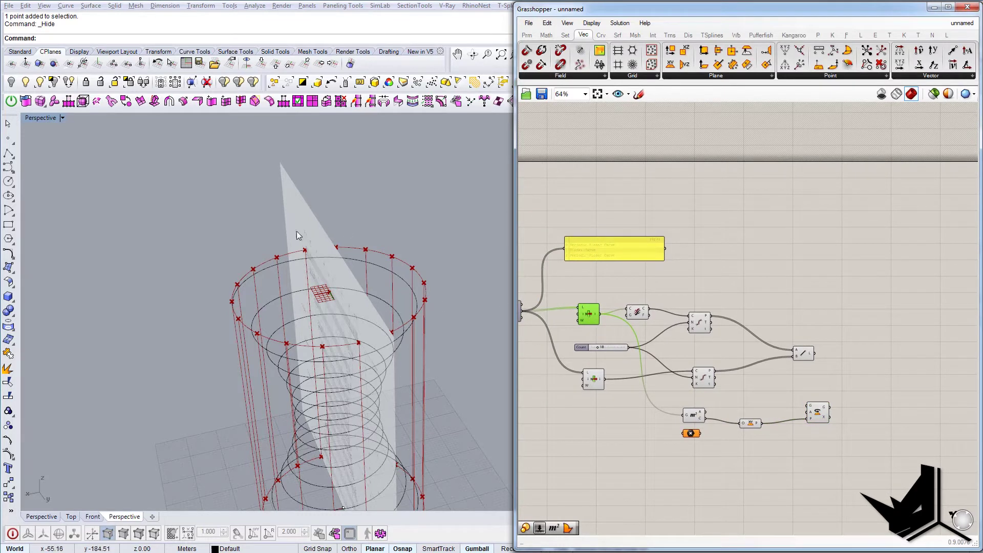
pyautogui.moveTo(802, 417); pyautogui.dragTo(788, 399, button='right')
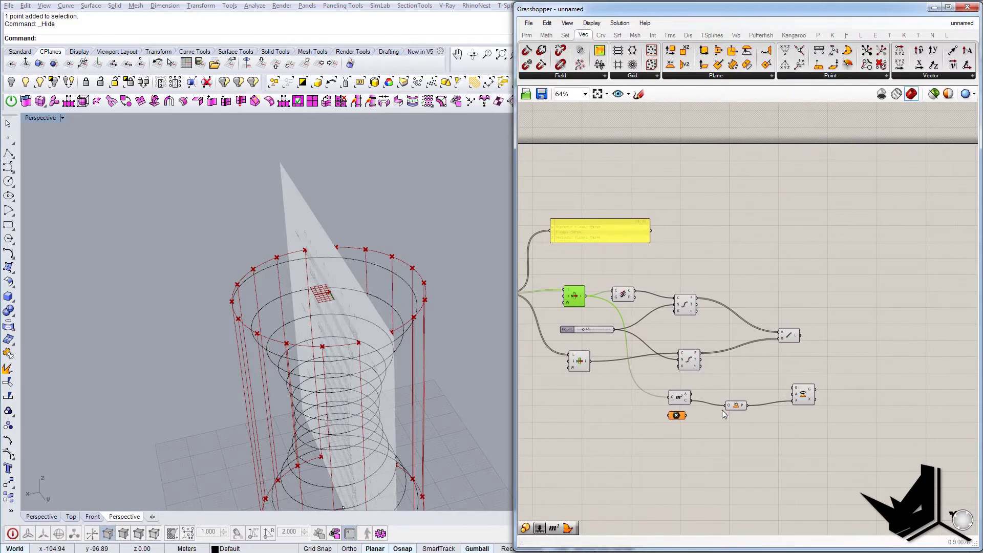
pyautogui.click(735, 406)
pyautogui.moveTo(673, 397); pyautogui.dragTo(729, 437)
pyautogui.click(679, 416)
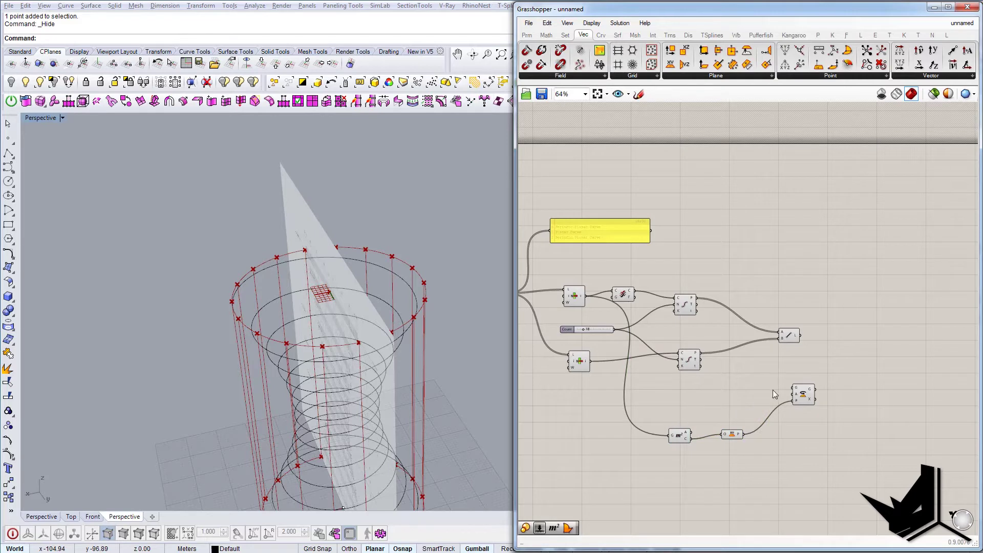
# Add a Radians component before Rotate, connect its output to the angle input, and nudge it slightly lower.
pyautogui.doubleClick(744, 393)
pyautogui.write('rad')
pyautogui.click(735, 379)
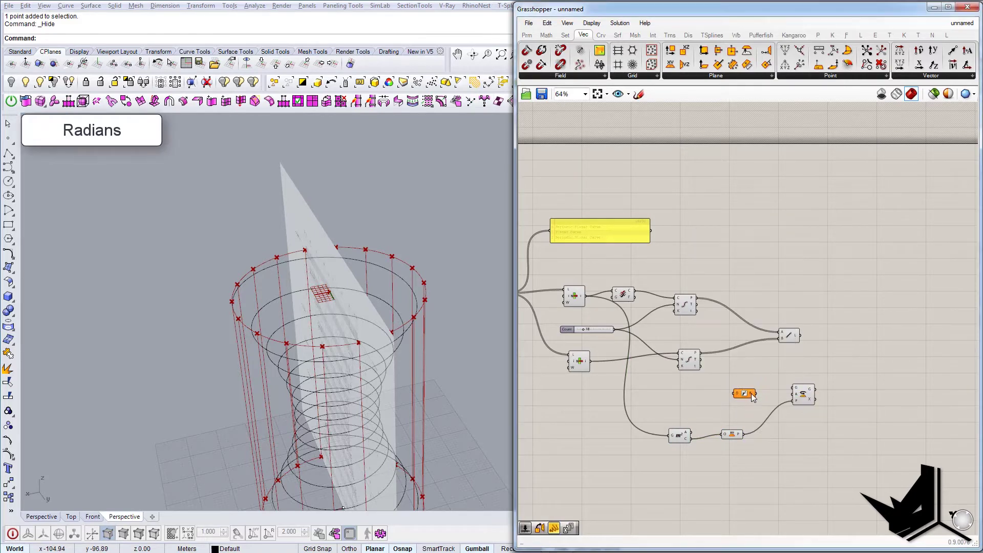
pyautogui.scroll(1, 754, 392)
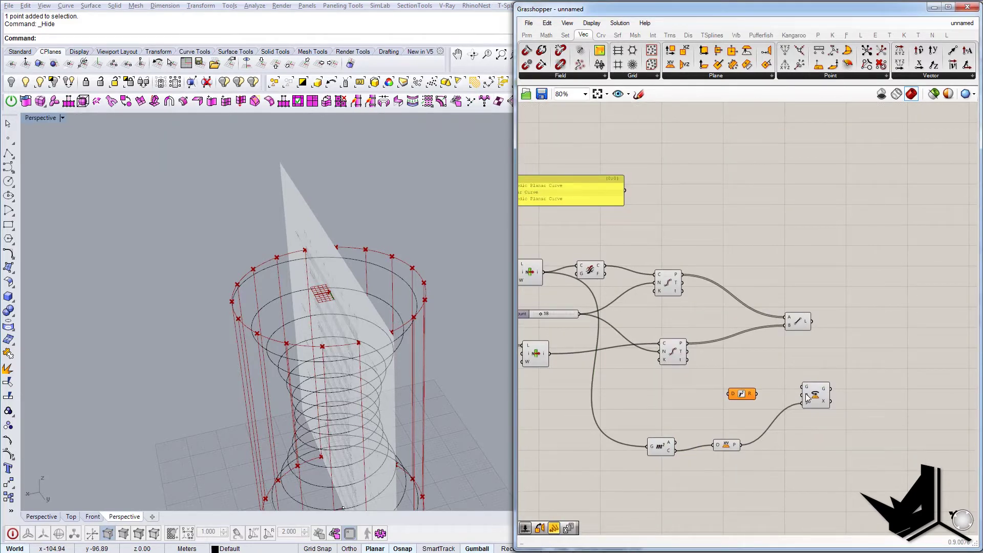
pyautogui.moveTo(755, 394); pyautogui.dragTo(802, 395)
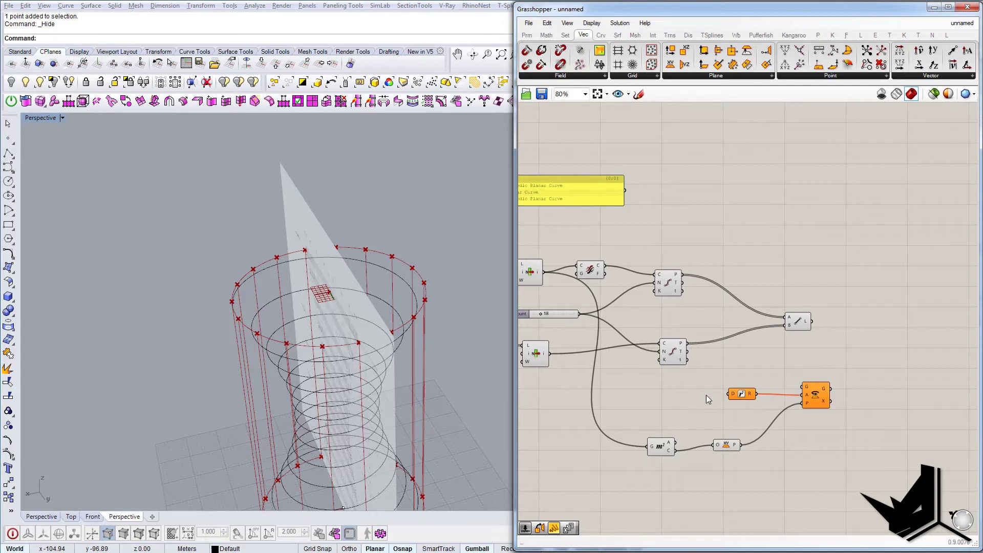
pyautogui.click(742, 399)
# Add a number slider with the value 360 beside the Radians component.
pyautogui.doubleClick(657, 402)
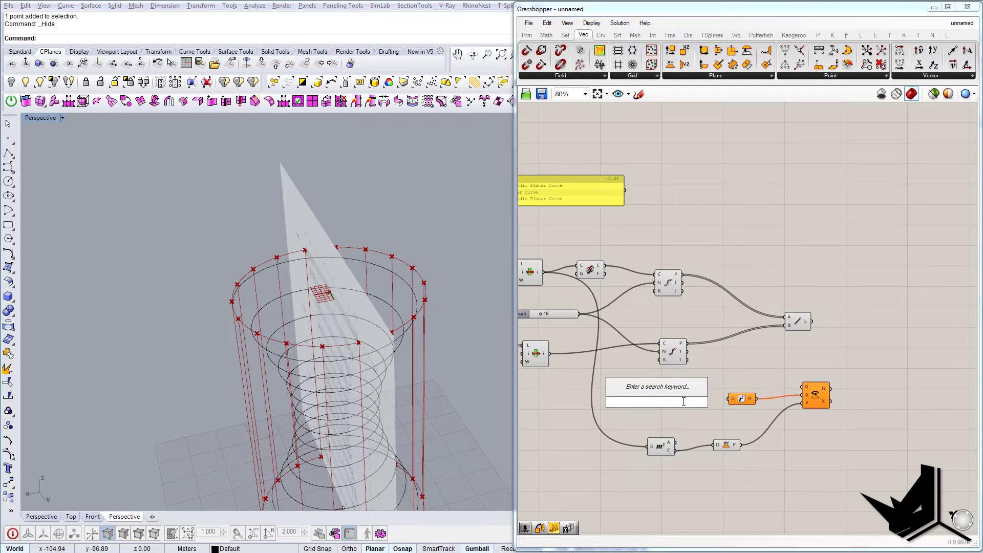
pyautogui.write('360')
pyautogui.press('Return')
# Set the new slider's numeric domain to a minimum of -360 and a maximum of 360.
pyautogui.rightClick(676, 403)
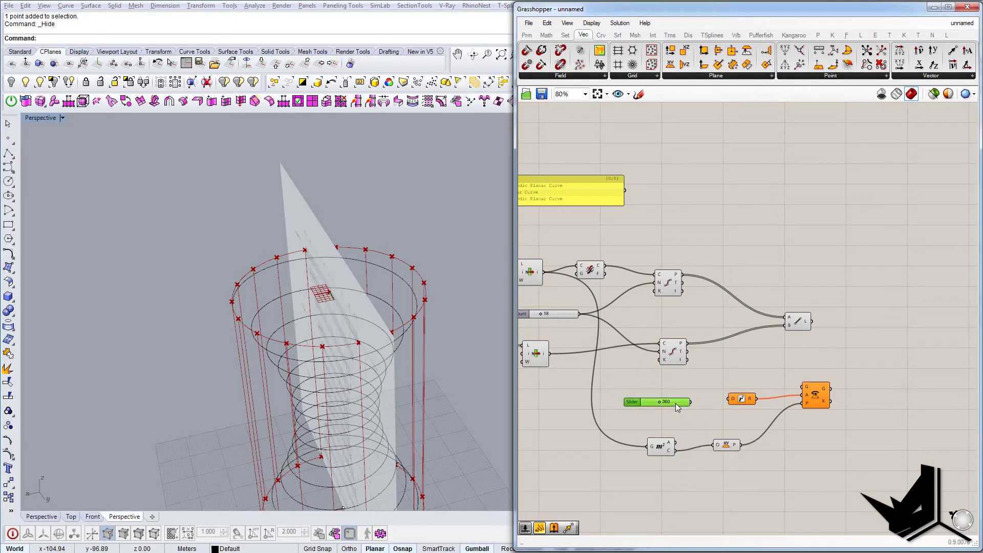
pyautogui.rightClick(675, 403)
pyautogui.click(725, 449)
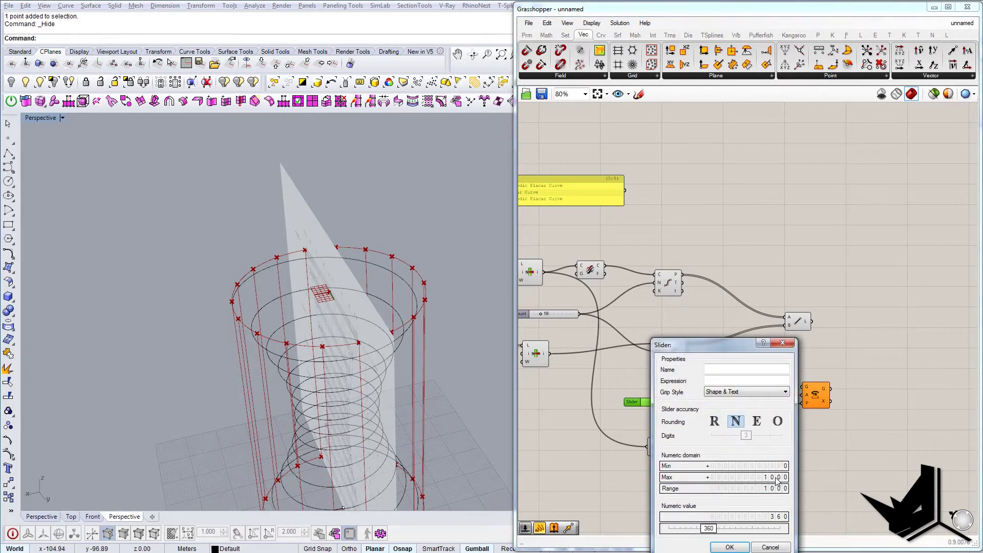
pyautogui.doubleClick(753, 478)
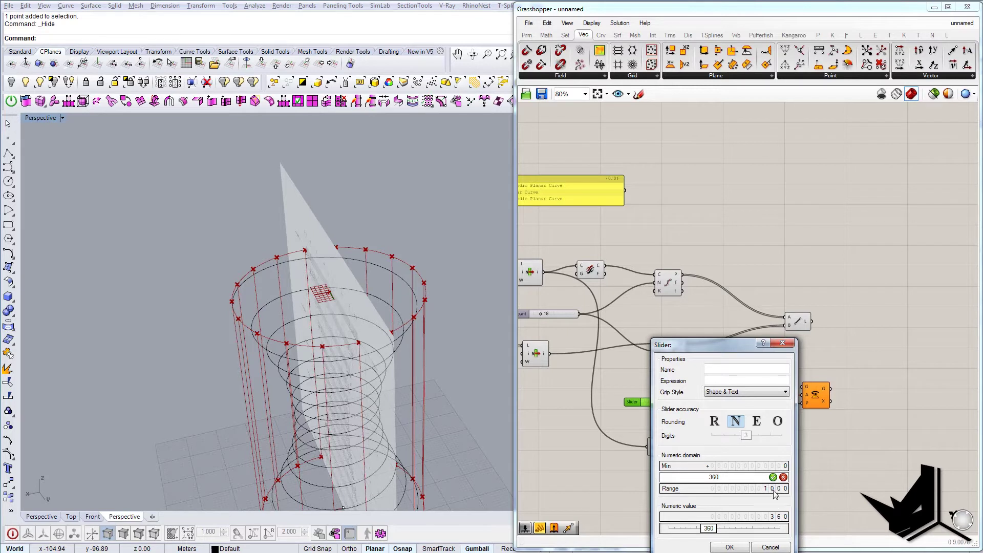
pyautogui.click(773, 477)
pyautogui.doubleClick(782, 465)
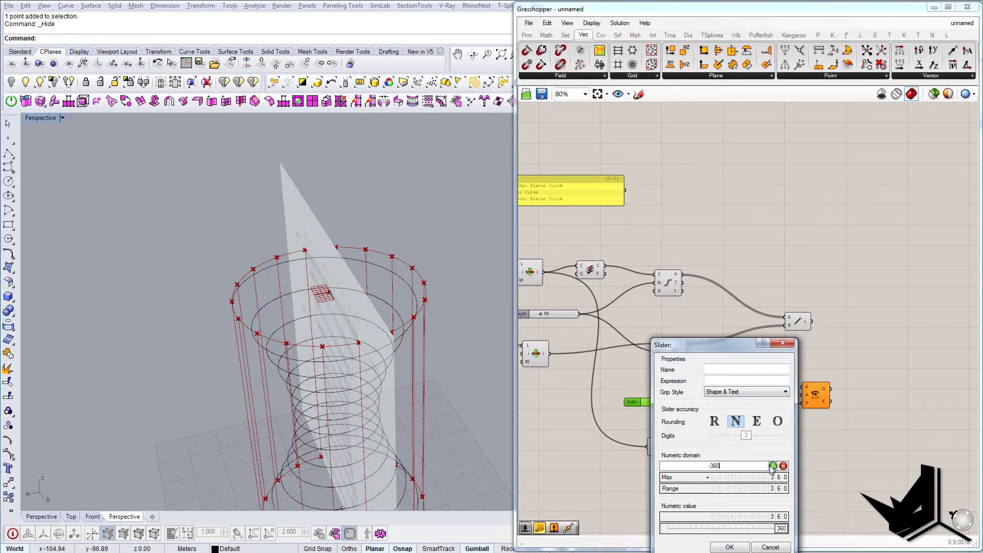
pyautogui.click(773, 466)
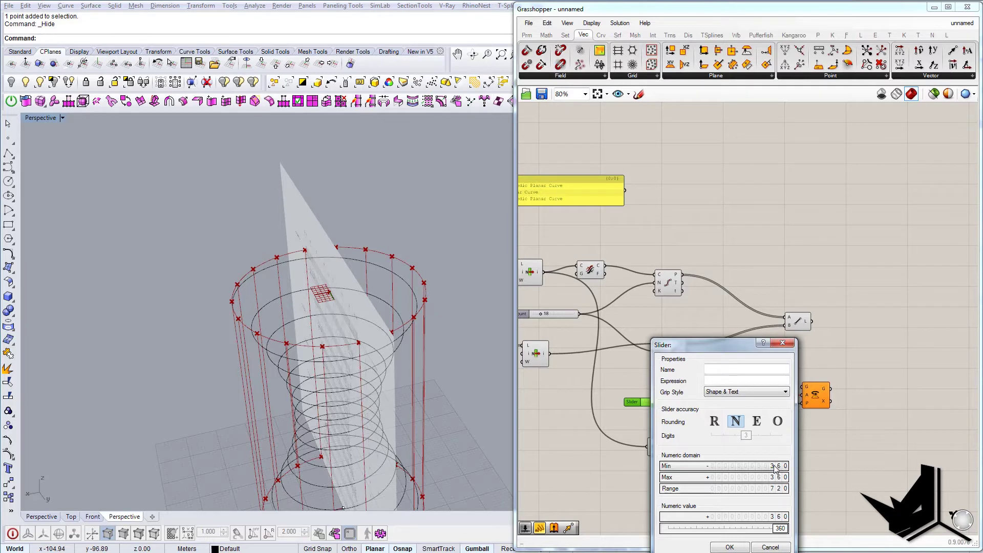
pyautogui.click(730, 547)
# Duplicate the 360 slider lower on the canvas, then connect the original to the Radians input and line both components up.
pyautogui.keyDown('alt'); pyautogui.moveTo(664, 404); pyautogui.dragTo(671, 485); pyautogui.keyUp('alt')
pyautogui.moveTo(720, 401); pyautogui.dragTo(733, 399)
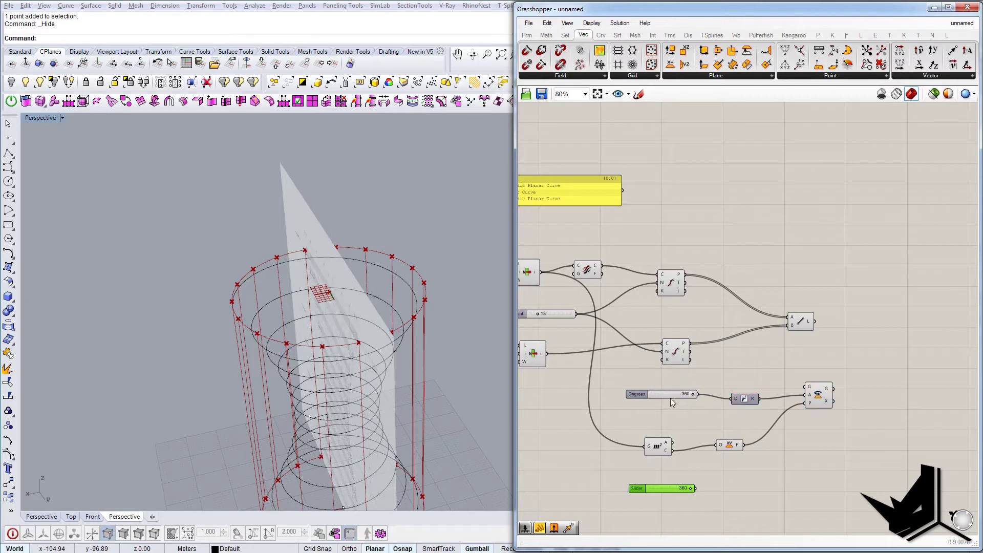
pyautogui.moveTo(672, 395); pyautogui.dragTo(680, 400)
pyautogui.click(751, 399)
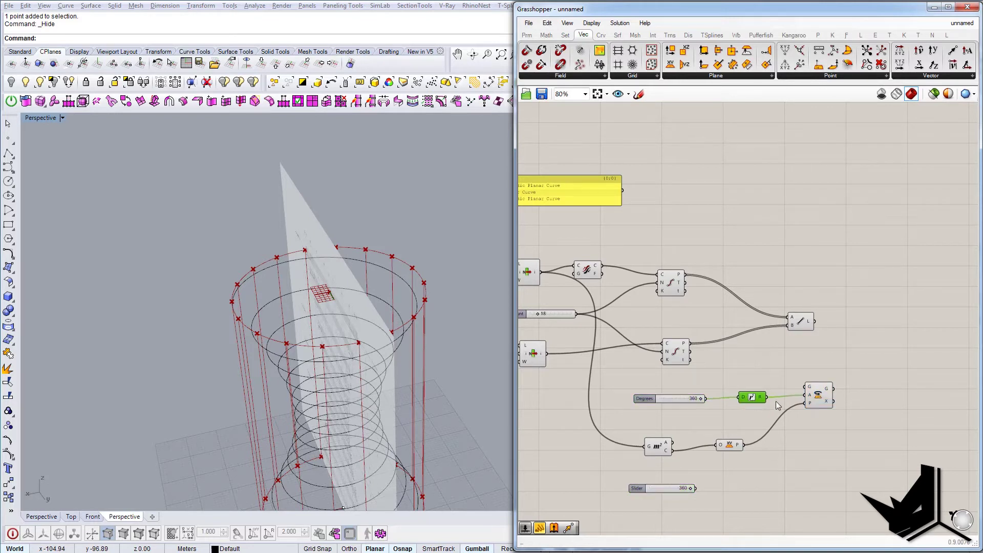
# Connect the upper Divide Curve's points to Rotate's geometry, the lower Divide Curve's points to Line's A input and Rotate's output to B.
pyautogui.moveTo(805, 391); pyautogui.dragTo(696, 350)
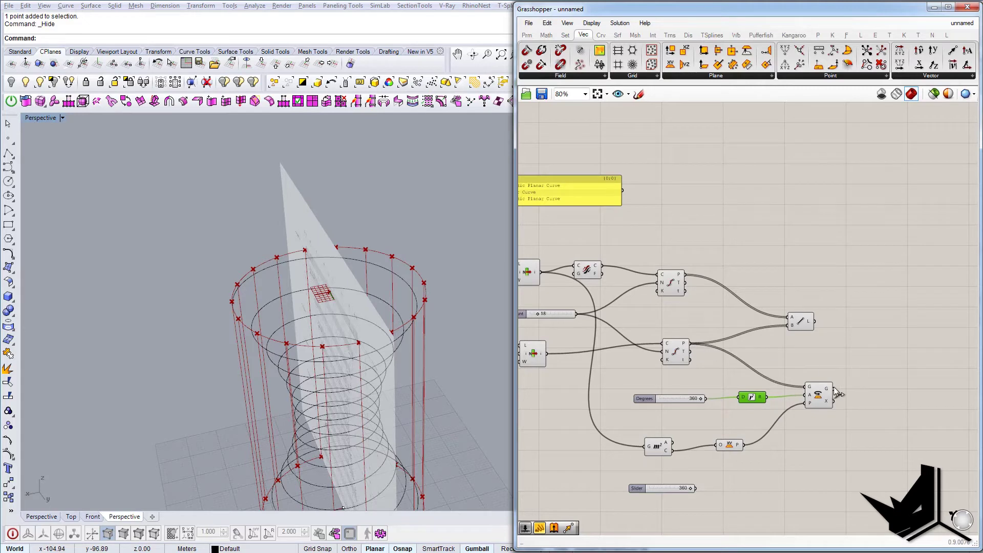
pyautogui.moveTo(795, 327); pyautogui.dragTo(894, 308)
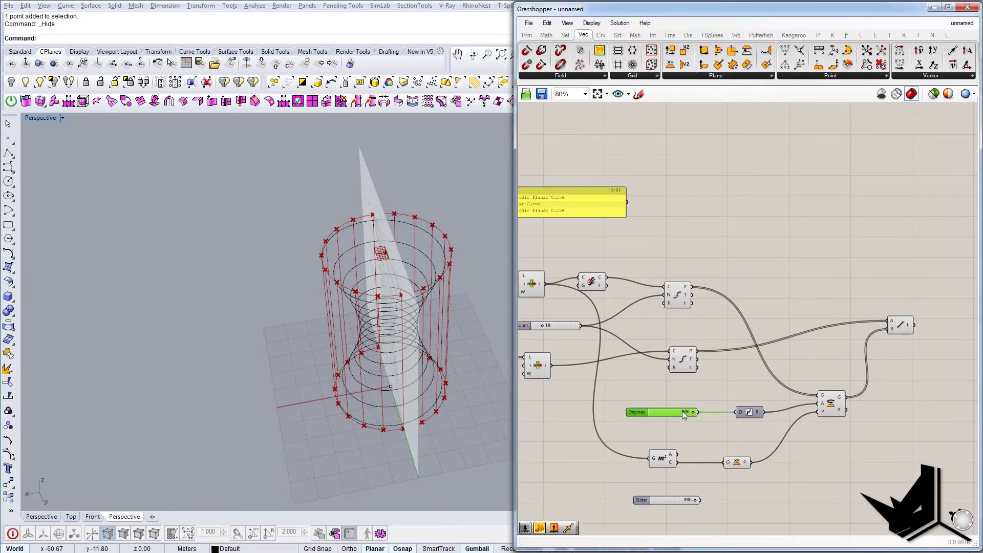
# Set the Degrees slider to 252 to twist the lattice lines.
pyautogui.doubleClick(682, 411)
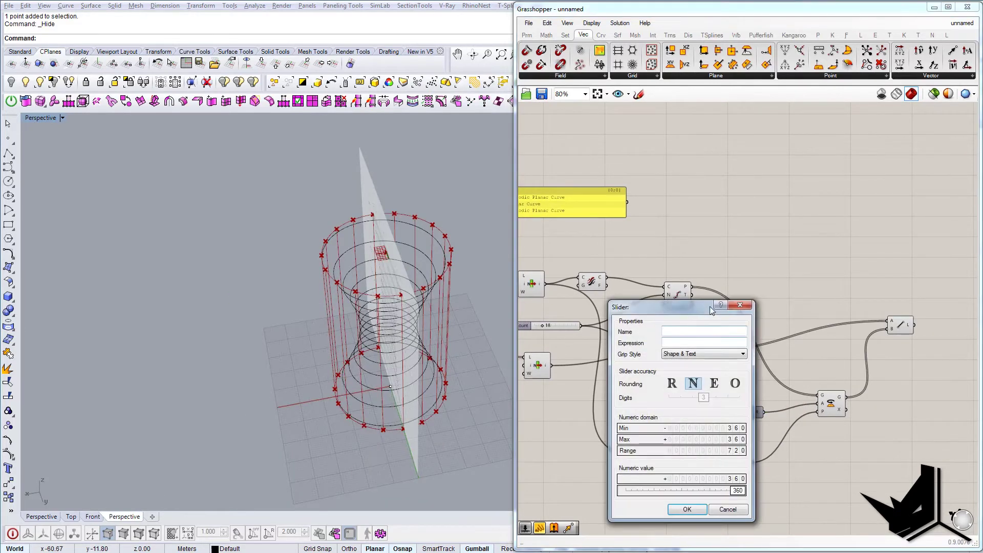
pyautogui.click(743, 306)
pyautogui.moveTo(691, 412); pyautogui.dragTo(678, 411)
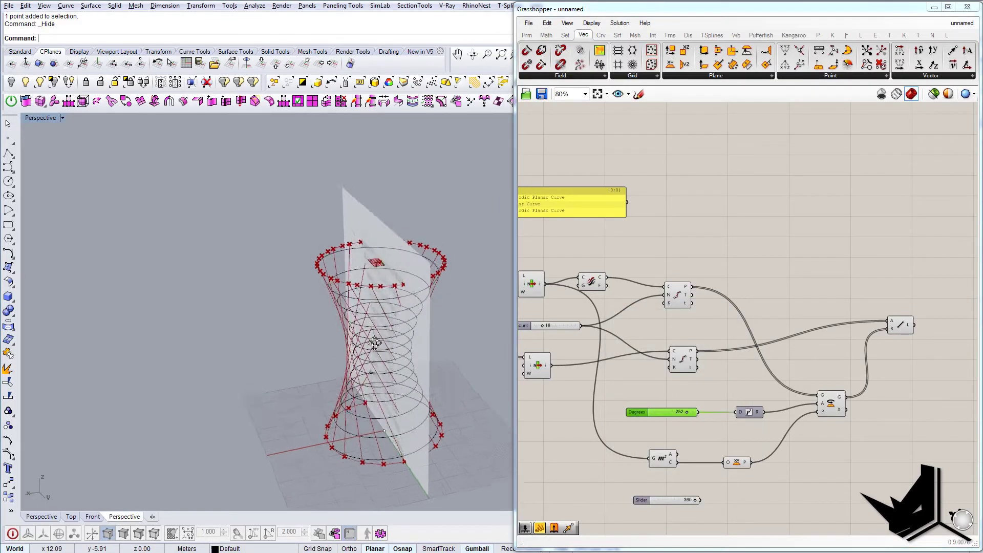
pyautogui.moveTo(374, 343); pyautogui.dragTo(345, 323, button='right')
pyautogui.scroll(5, 404, 379)
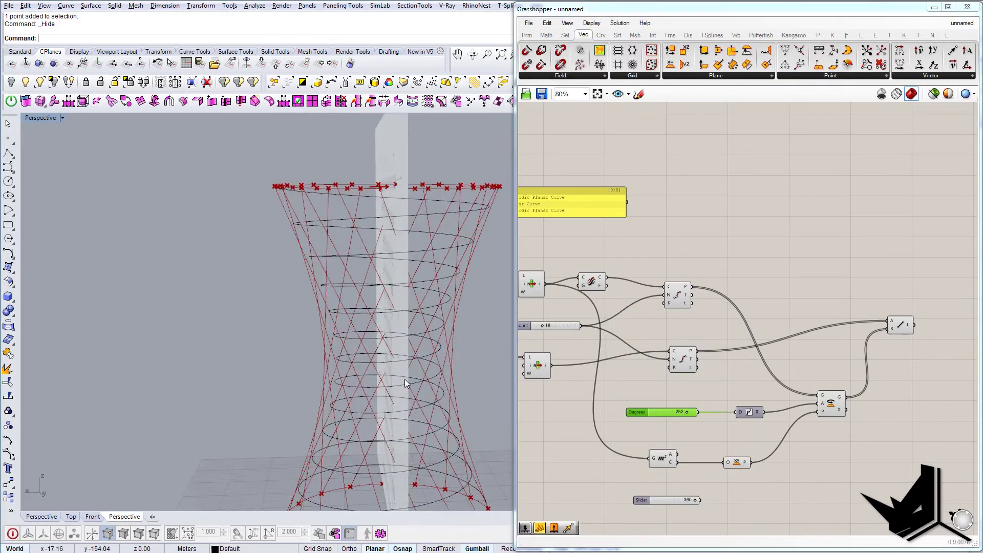
pyautogui.moveTo(405, 378); pyautogui.dragTo(361, 377, button='right')
pyautogui.scroll(3, 360, 377)
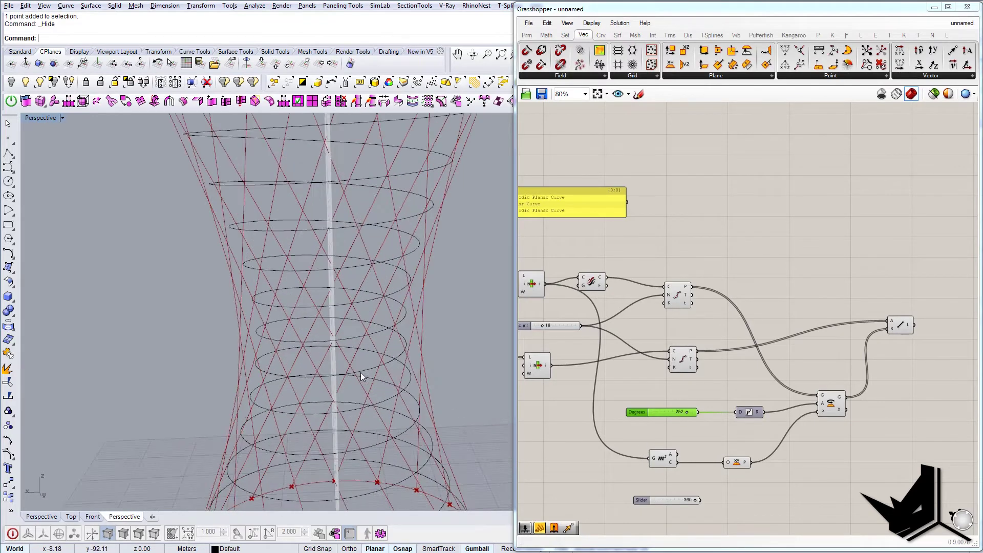
pyautogui.moveTo(686, 411); pyautogui.dragTo(687, 412)
# Show the hidden tower surface again and compare the lattice lines with its narrow waist.
pyautogui.click(40, 81)
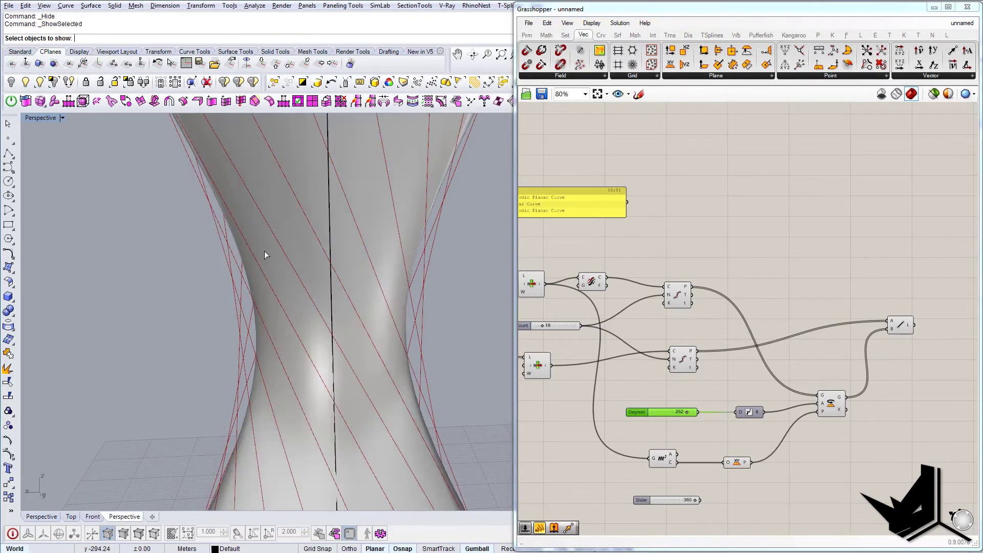
pyautogui.rightClick(264, 251)
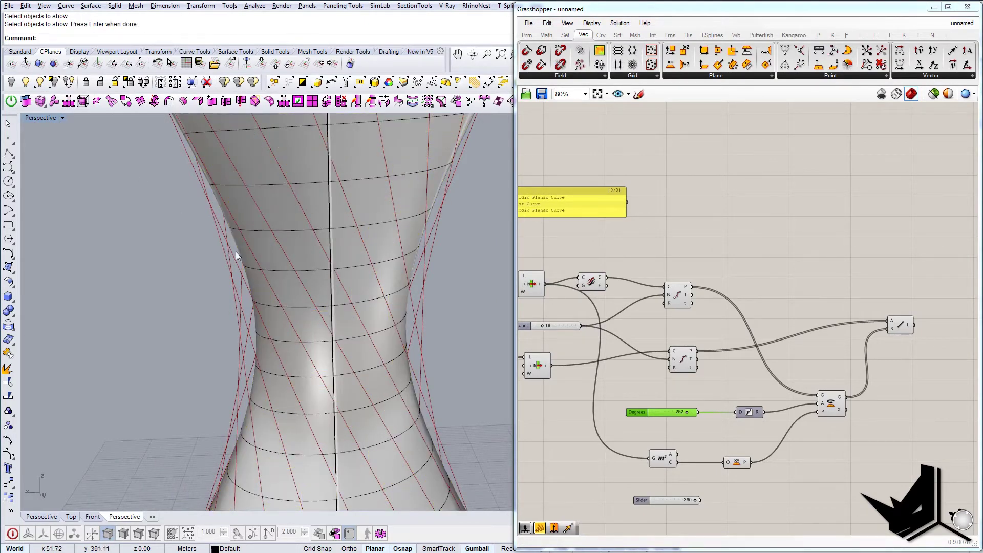
pyautogui.moveTo(264, 251); pyautogui.dragTo(263, 305, button='right')
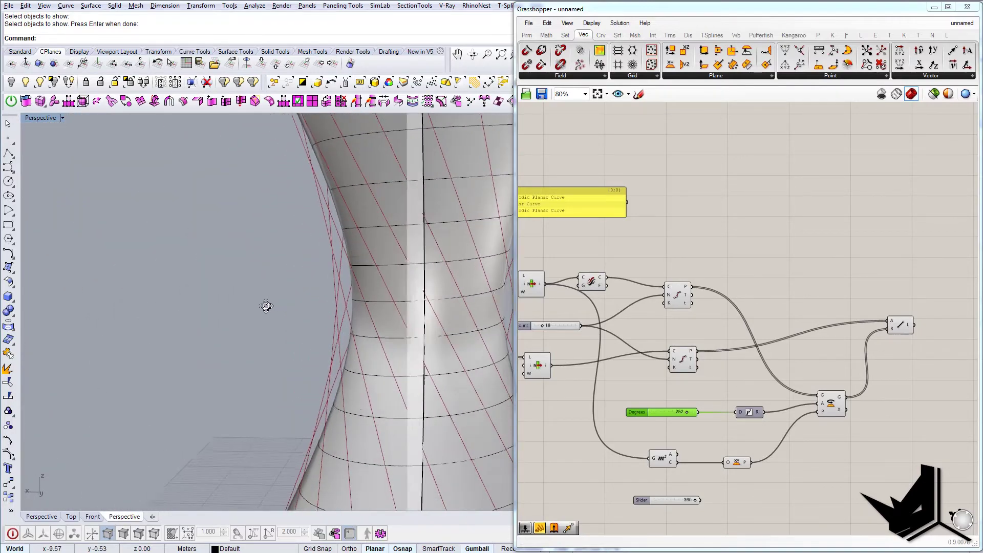
pyautogui.moveTo(367, 345); pyautogui.dragTo(405, 391, button='right')
pyautogui.scroll(-5, 441, 413)
pyautogui.moveTo(440, 413); pyautogui.dragTo(256, 318, button='right')
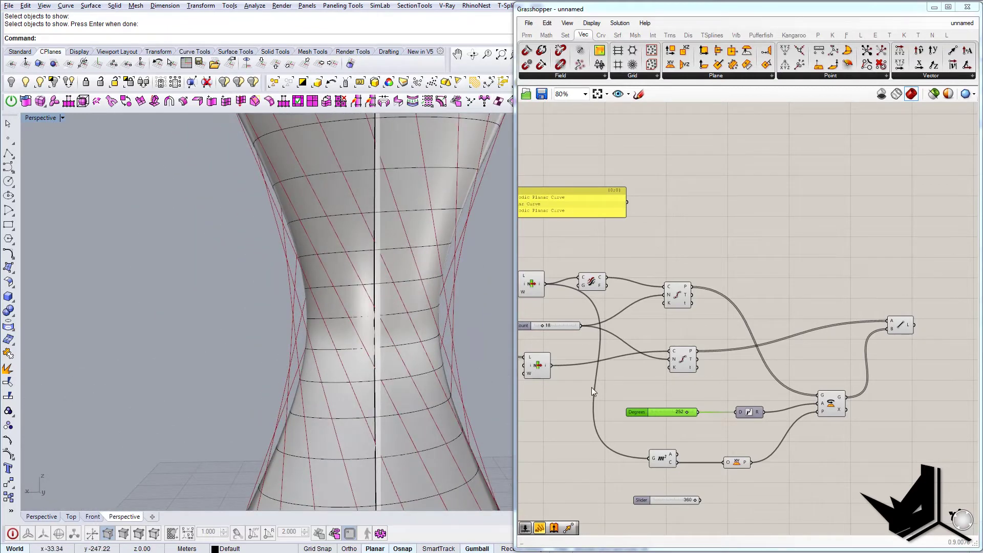
# Set the Degrees slider to 240 and check how closely the lines follow the surface.
pyautogui.doubleClick(679, 412)
pyautogui.click(725, 510)
pyautogui.scroll(4, 677, 417)
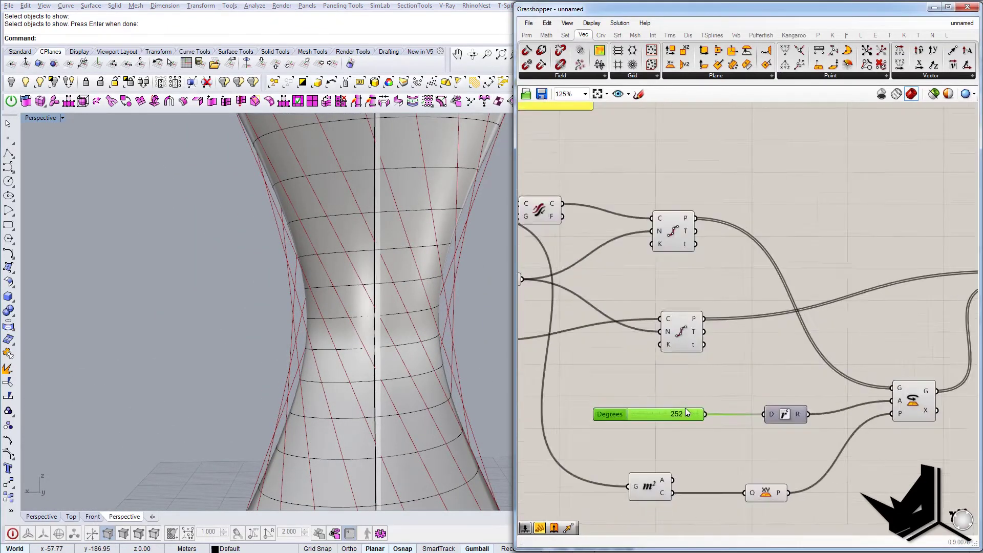
pyautogui.doubleClick(677, 417)
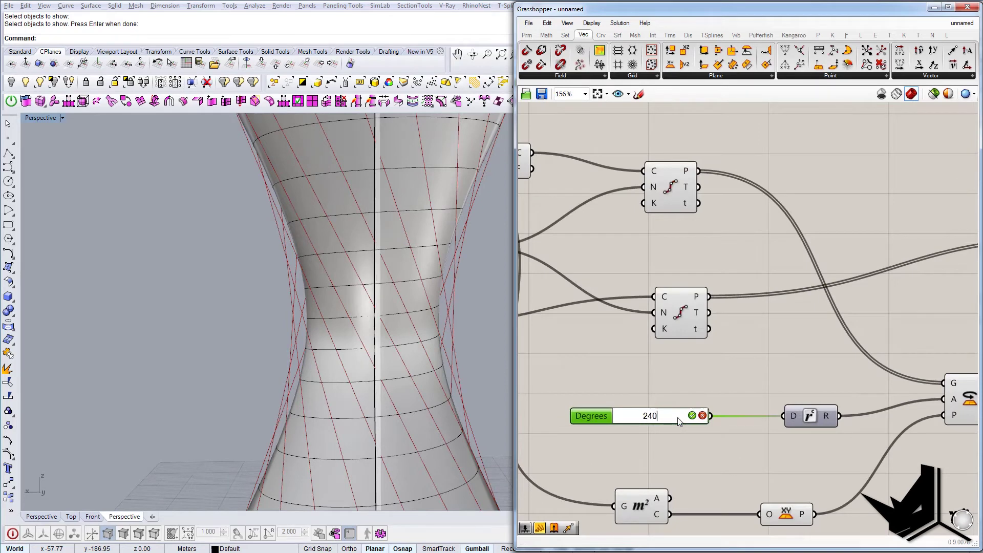
pyautogui.click(691, 415)
pyautogui.moveTo(375, 400)
pyautogui.mouseDown(button='right')
pyautogui.moveTo(353, 392)
pyautogui.moveTo(379, 408)
pyautogui.moveTo(346, 409)
pyautogui.moveTo(379, 408)
pyautogui.mouseUp(button='right')
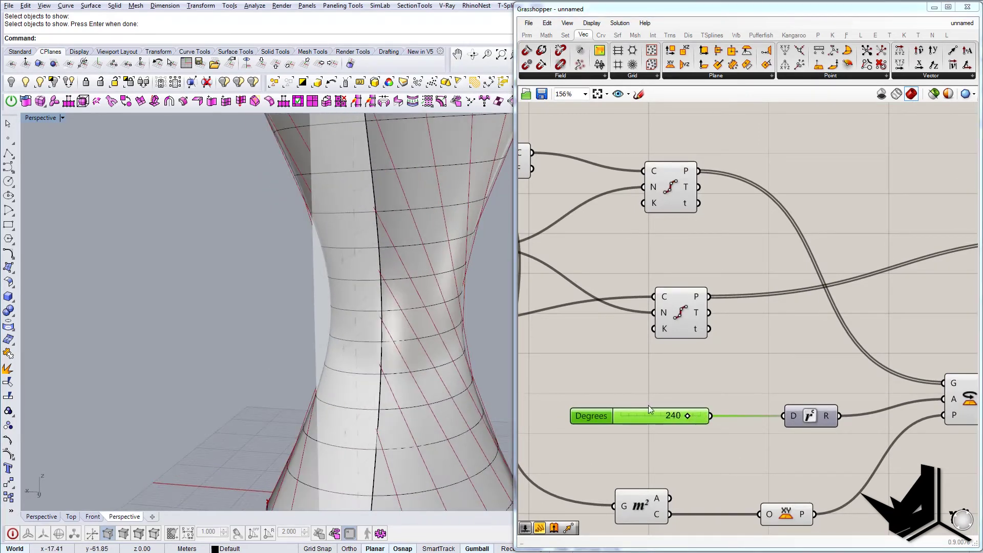
# Set the Degrees slider to 245 and inspect the lattice lines around the whole tower.
pyautogui.doubleClick(679, 418)
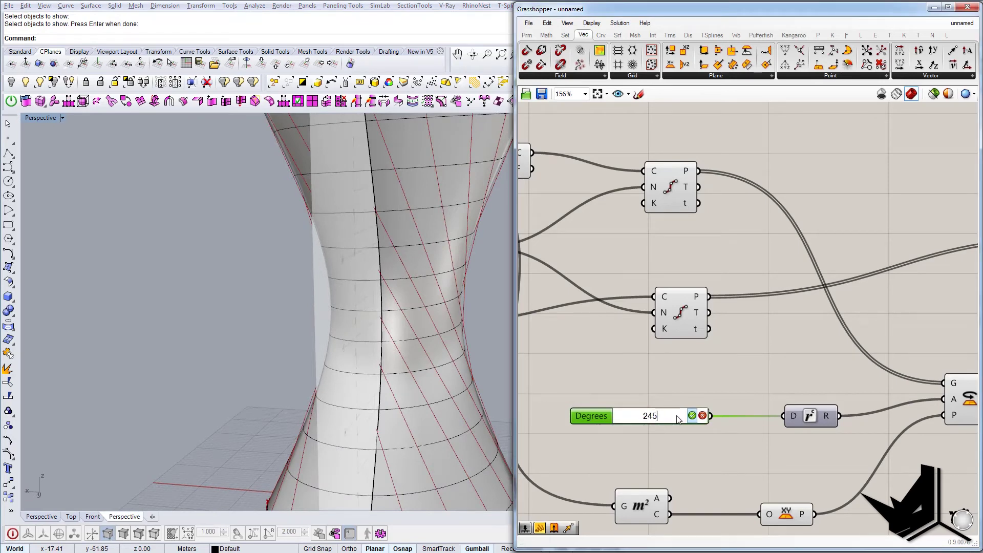
pyautogui.write('245')
pyautogui.click(691, 416)
pyautogui.moveTo(487, 369); pyautogui.dragTo(362, 342, button='right')
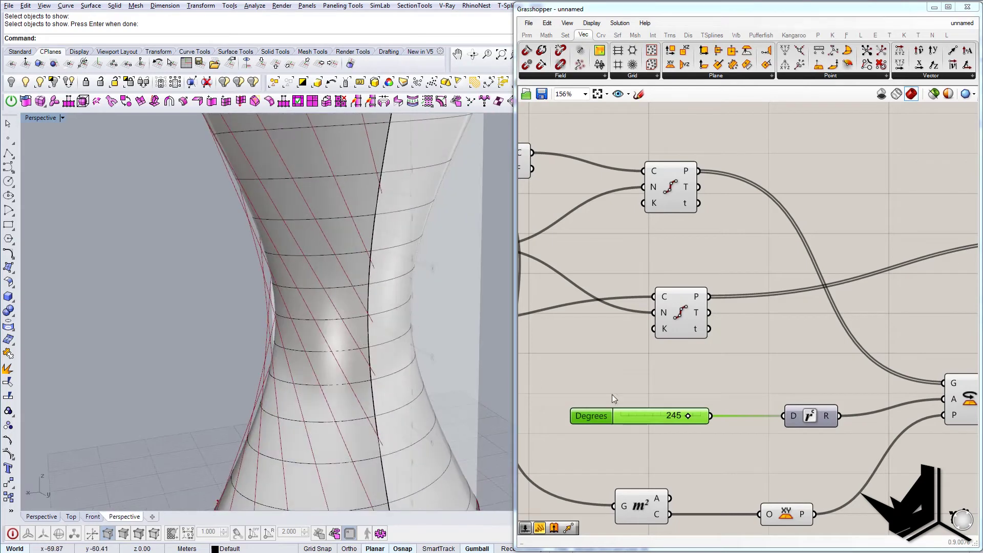
pyautogui.moveTo(689, 395); pyautogui.dragTo(734, 381, button='right')
pyautogui.scroll(-6, 669, 389)
pyautogui.moveTo(338, 342); pyautogui.dragTo(373, 355, button='right')
pyautogui.scroll(-10, 329, 344)
pyautogui.scroll(5, 325, 315)
pyautogui.moveTo(324, 315); pyautogui.dragTo(259, 315, button='right')
pyautogui.scroll(5, 686, 352)
# Reposition the Flip Curve and upper Divide Curve components to tidy their row.
pyautogui.click(684, 312)
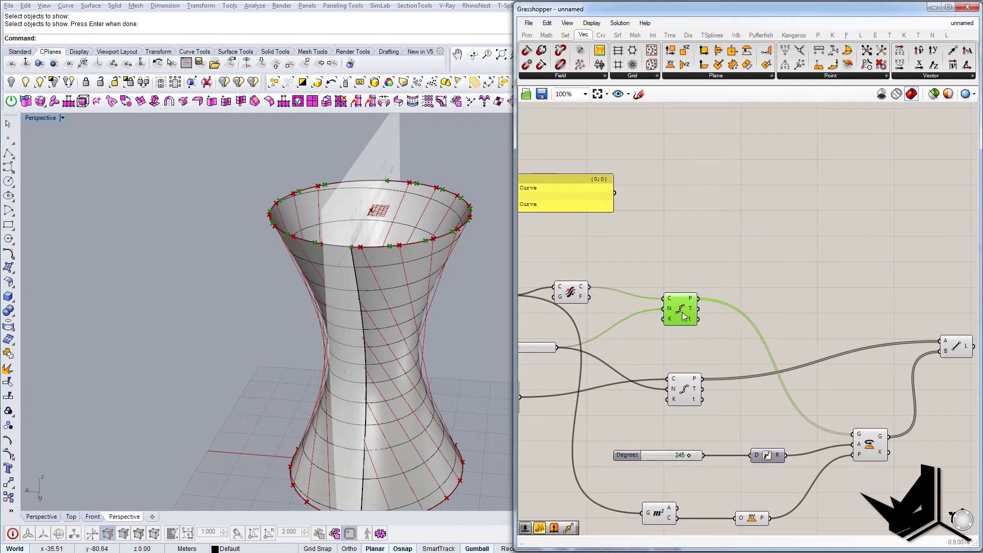
pyautogui.scroll(-2, 716, 337)
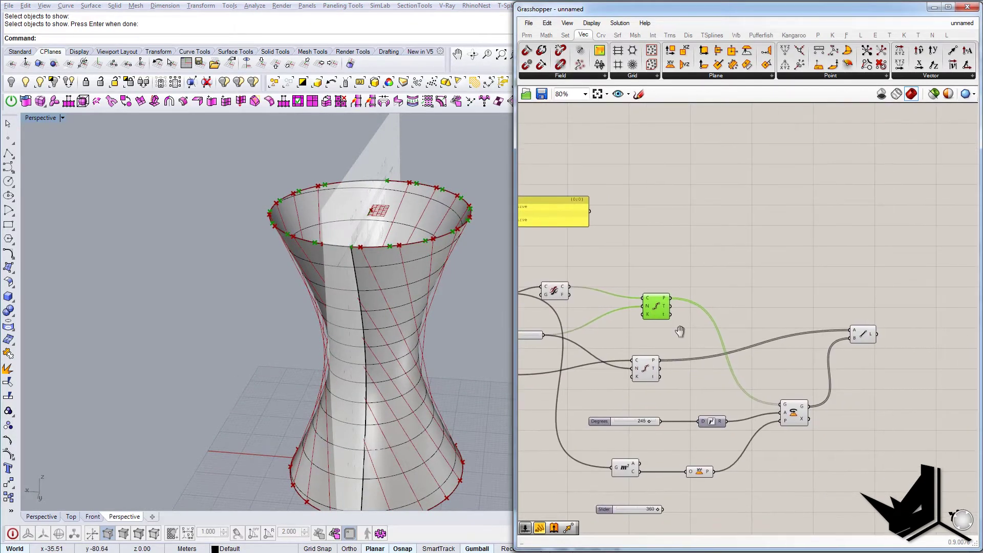
pyautogui.moveTo(597, 299); pyautogui.dragTo(612, 296)
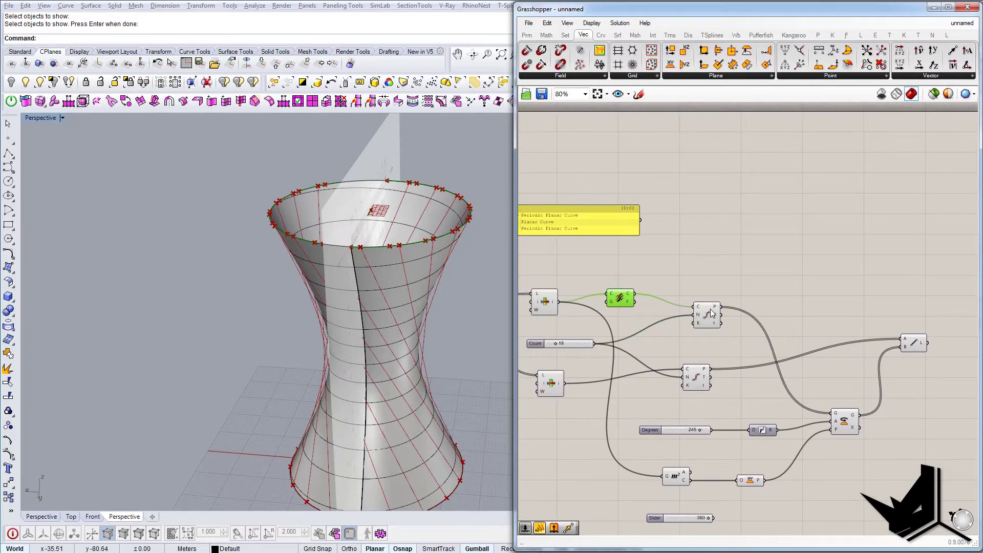
pyautogui.moveTo(708, 318); pyautogui.dragTo(692, 317)
pyautogui.moveTo(764, 451); pyautogui.dragTo(751, 440, button='right')
# Move Rotate, Radians, the Degrees slider, XY Plane and Area above the Divide Curve components.
pyautogui.click(832, 414)
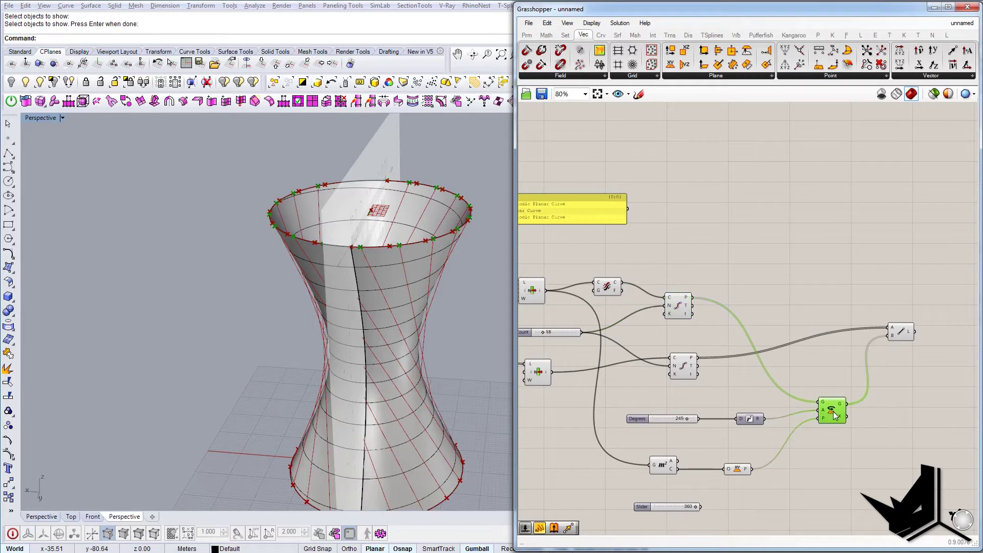
pyautogui.moveTo(832, 415); pyautogui.dragTo(837, 441, button='right')
pyautogui.moveTo(834, 433); pyautogui.dragTo(825, 292)
pyautogui.moveTo(753, 449); pyautogui.dragTo(750, 275)
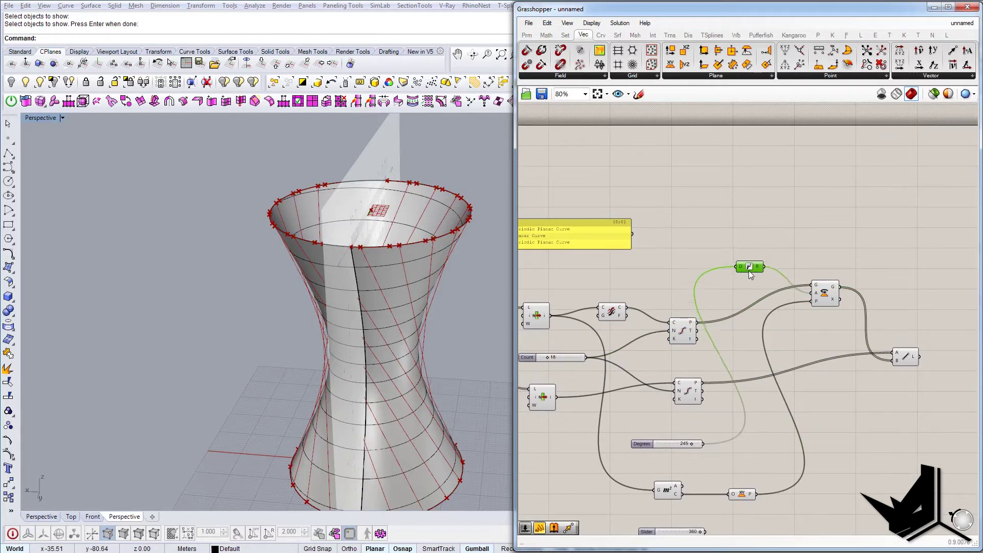
pyautogui.moveTo(678, 444); pyautogui.dragTo(677, 271)
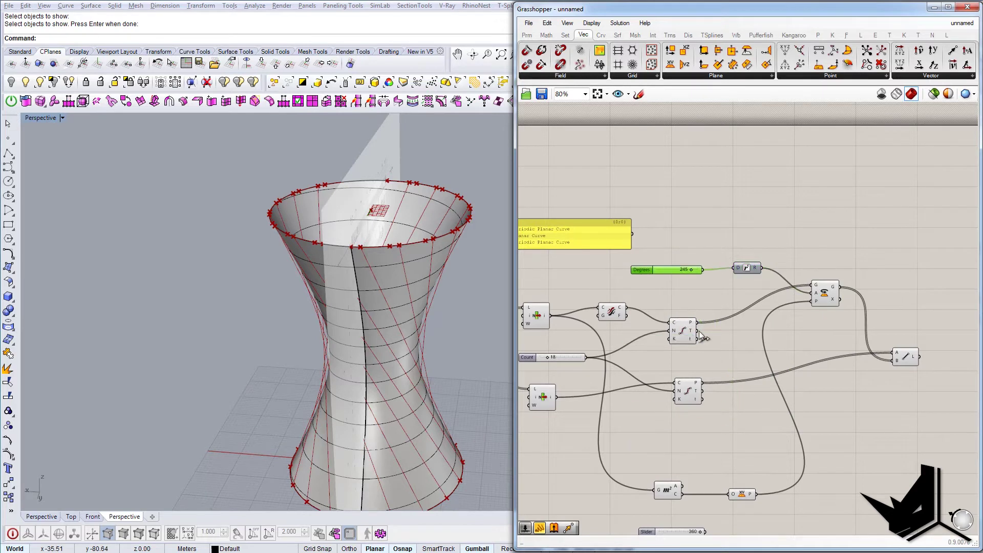
pyautogui.moveTo(741, 494); pyautogui.dragTo(712, 295)
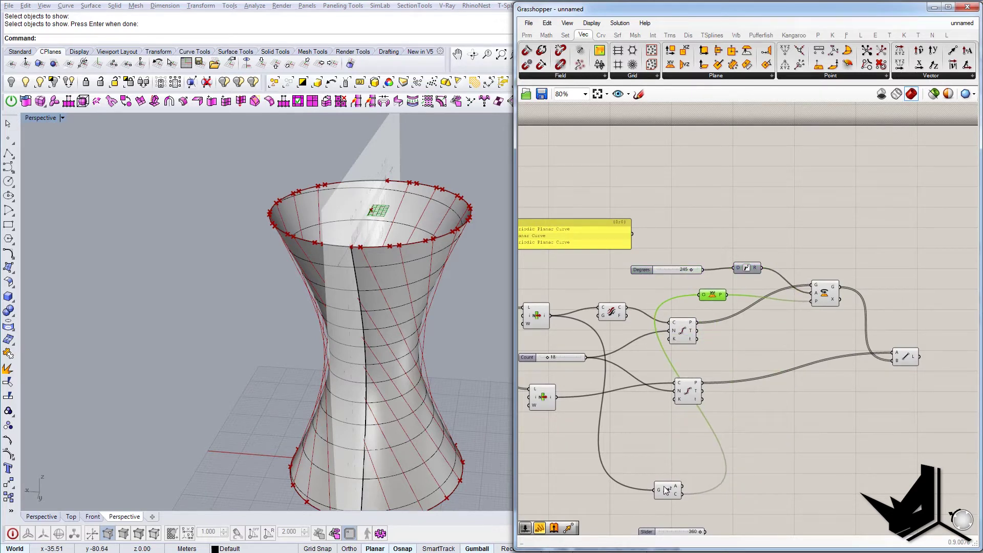
pyautogui.moveTo(665, 490); pyautogui.dragTo(640, 293)
# Select the Degrees slider, Radians, Area and XY Plane together and move them slightly higher and to the right.
pyautogui.moveTo(704, 251); pyautogui.dragTo(743, 273, button='right')
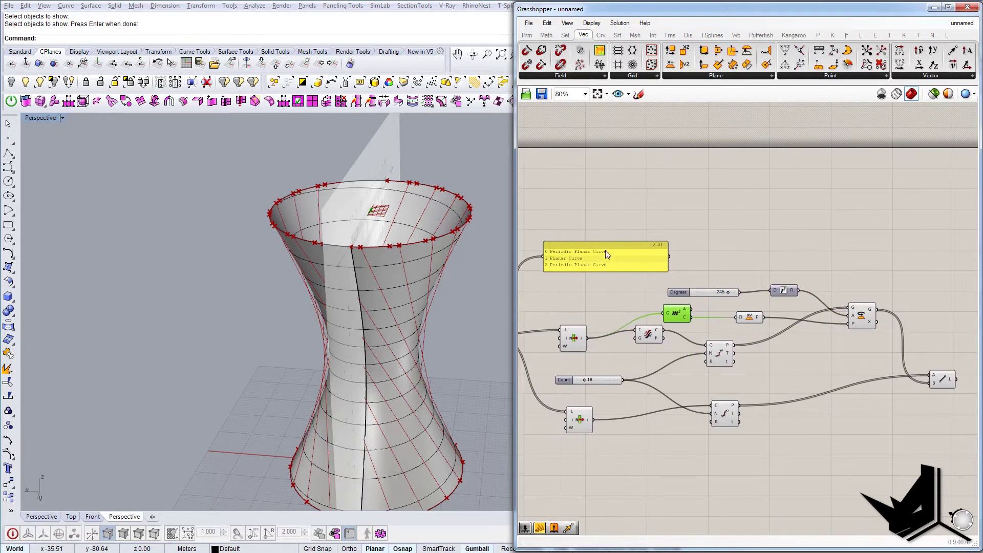
pyautogui.moveTo(605, 250); pyautogui.dragTo(718, 242, button='right')
pyautogui.moveTo(458, 335)
pyautogui.mouseDown(button='right')
pyautogui.moveTo(439, 354)
pyautogui.moveTo(473, 343)
pyautogui.mouseUp(button='right')
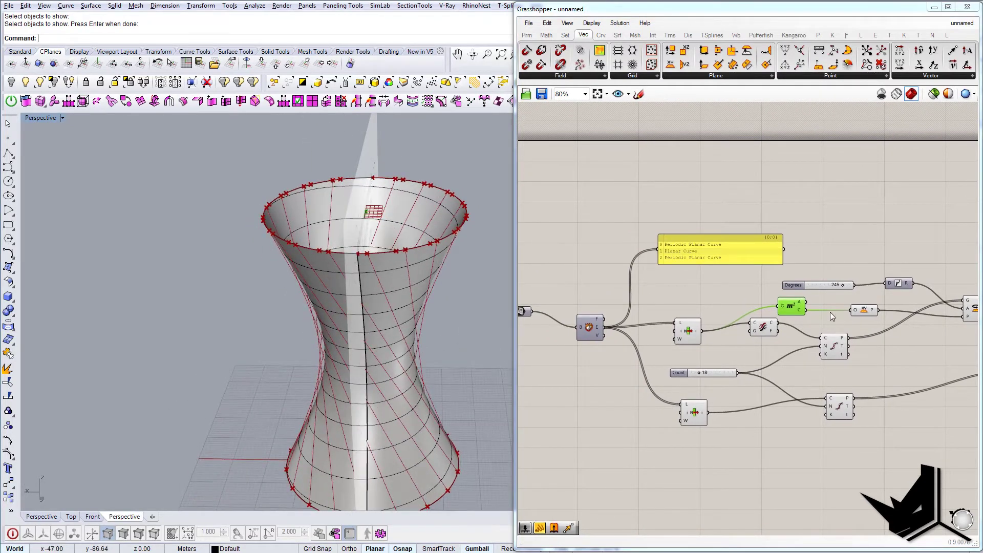
pyautogui.moveTo(830, 312); pyautogui.dragTo(780, 317, button='right')
pyautogui.moveTo(765, 319); pyautogui.dragTo(667, 269)
pyautogui.moveTo(743, 286); pyautogui.dragTo(763, 260)
pyautogui.moveTo(324, 175); pyautogui.dragTo(352, 191, button='right')
pyautogui.moveTo(338, 249)
pyautogui.mouseDown(button='right')
pyautogui.moveTo(311, 247)
pyautogui.moveTo(336, 244)
pyautogui.mouseUp(button='right')
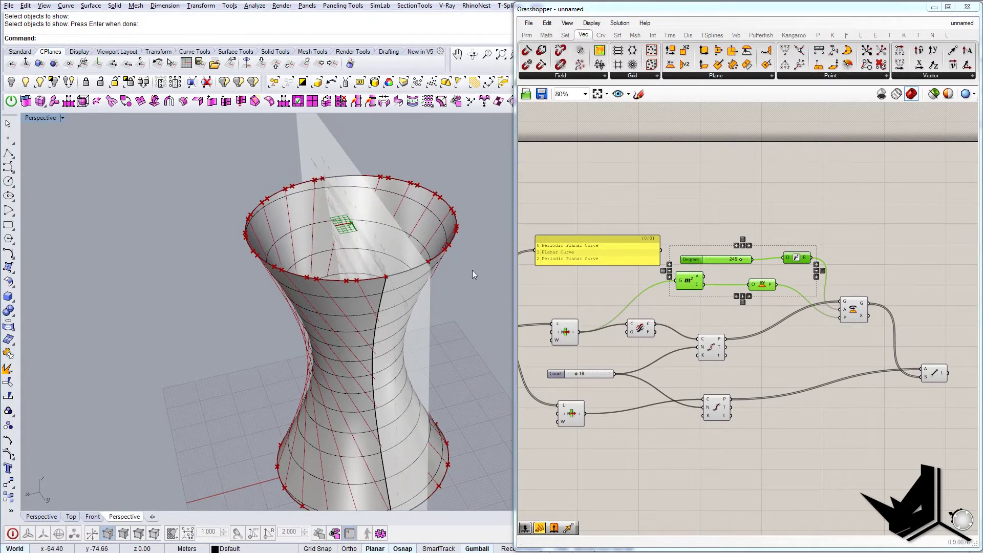
pyautogui.scroll(3, 732, 253)
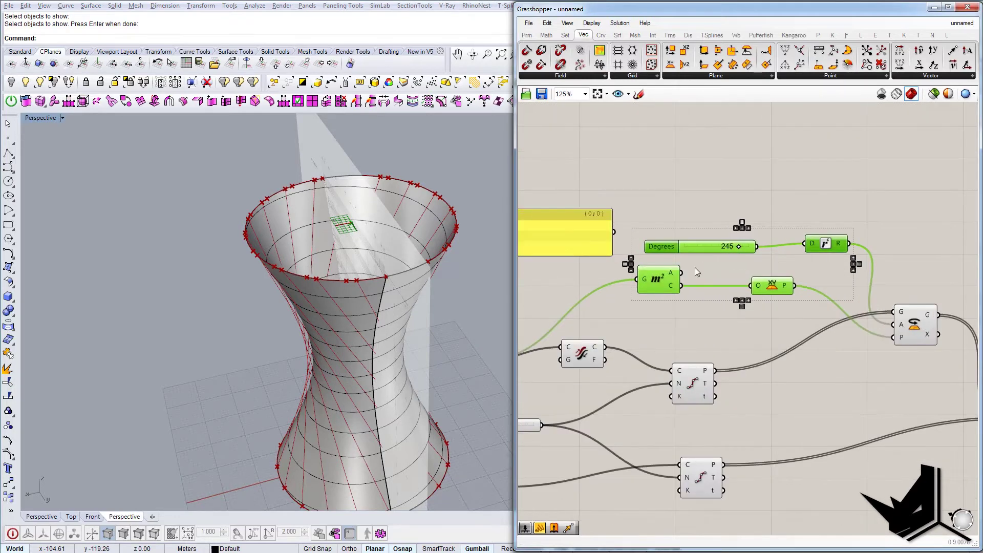
pyautogui.scroll(-2, 770, 190)
# Duplicate the Degrees slider, Radians, Area, XY Plane and Rotate components above the originals and disconnect the copied Rotate's geometry input.
pyautogui.moveTo(800, 423); pyautogui.dragTo(711, 315)
pyautogui.keyDown('shift'); pyautogui.click(668, 341); pyautogui.keyUp('shift')
pyautogui.keyDown('shift'); pyautogui.click(637, 360); pyautogui.keyUp('shift')
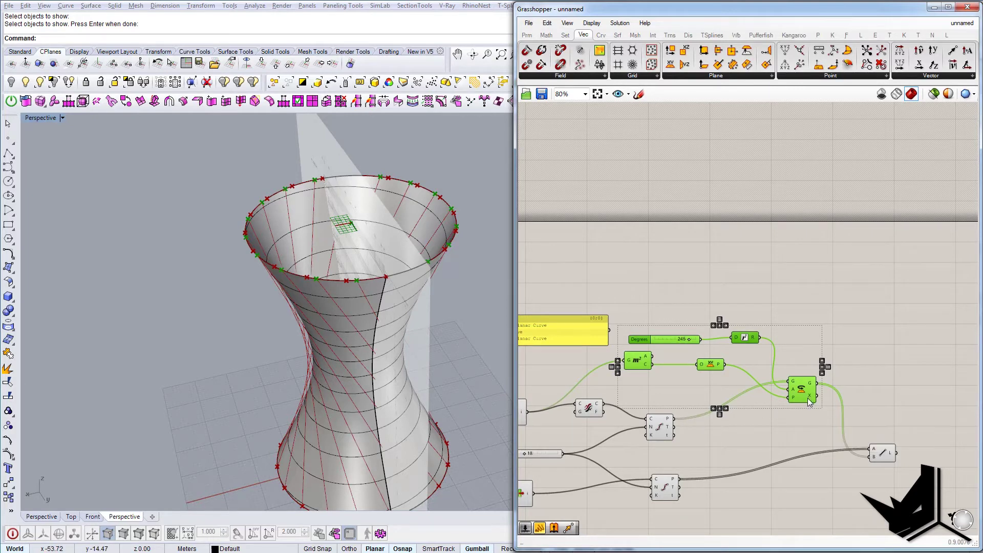
pyautogui.moveTo(812, 393); pyautogui.dragTo(806, 249)
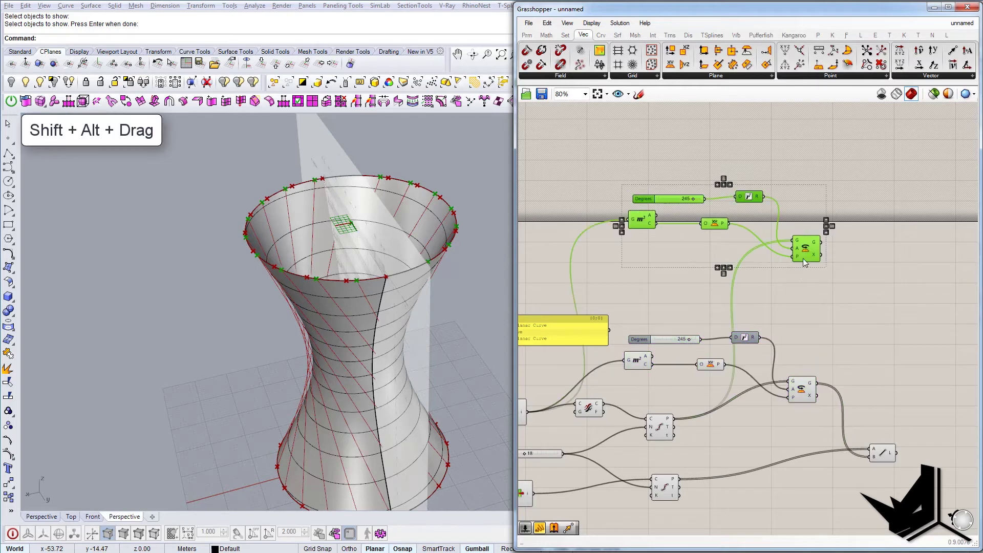
pyautogui.moveTo(798, 296); pyautogui.dragTo(822, 308, button='right')
pyautogui.click(822, 308)
pyautogui.keyDown('ctrl'); pyautogui.moveTo(816, 253); pyautogui.dragTo(699, 432); pyautogui.keyUp('ctrl')
pyautogui.scroll(-2, 660, 243)
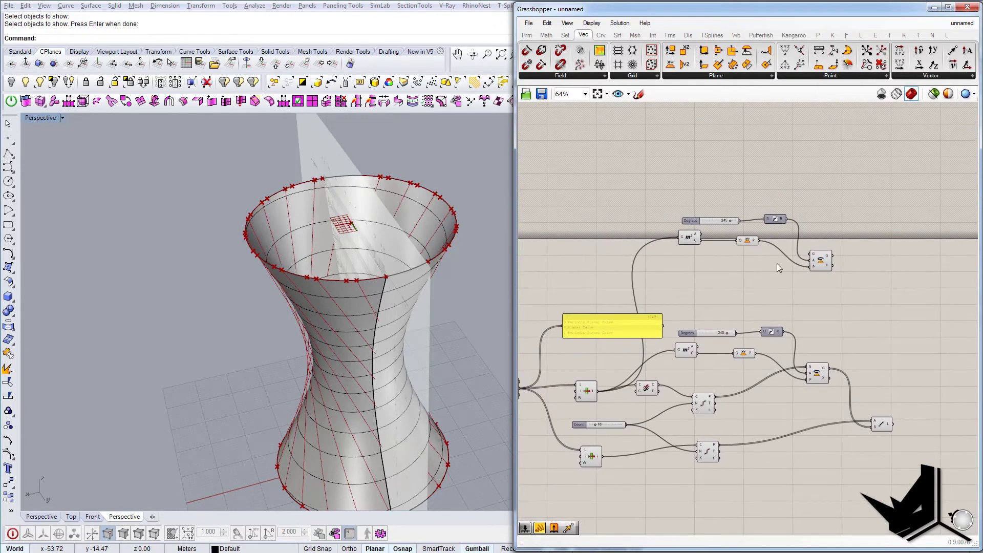
# Reposition the duplicated rotation components slightly and set the copied Degrees slider to -245.
pyautogui.moveTo(847, 286); pyautogui.dragTo(676, 195)
pyautogui.moveTo(822, 261); pyautogui.dragTo(830, 279)
pyautogui.click(718, 216)
pyautogui.scroll(4, 714, 215)
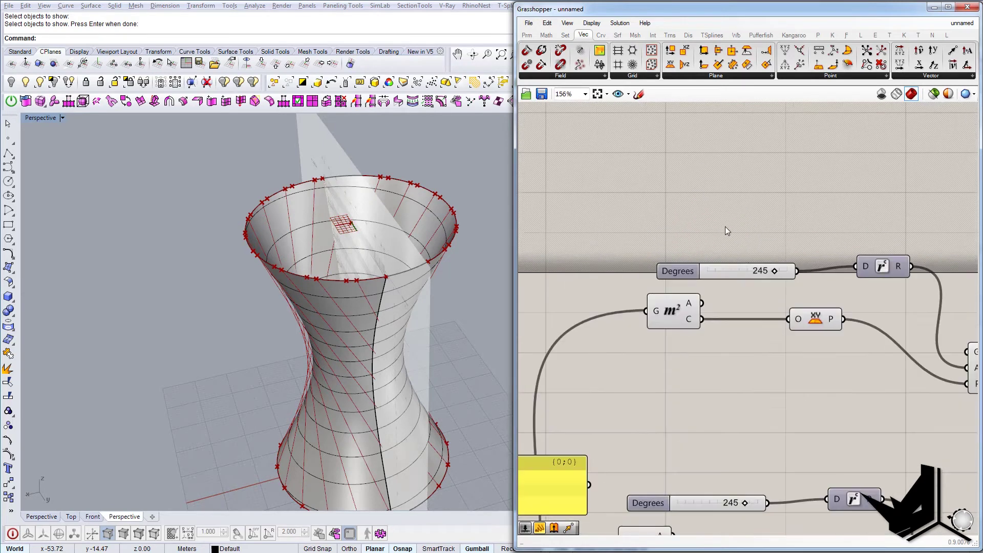
pyautogui.doubleClick(761, 270)
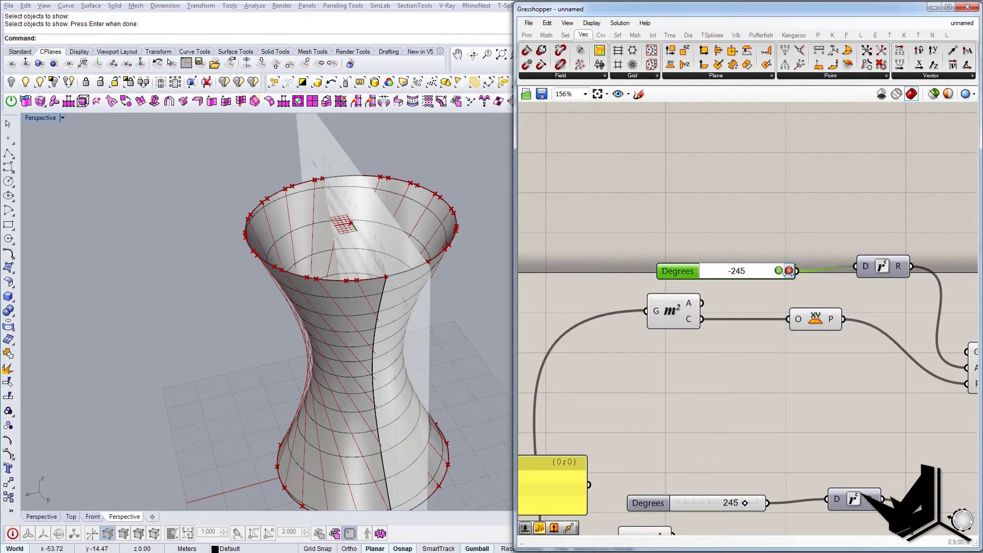
pyautogui.click(778, 271)
# Add a second Line component, with the copied Rotate's geometry as start points and the lower Divide Curve's points as end points.
pyautogui.moveTo(760, 372); pyautogui.dragTo(689, 368, button='right')
pyautogui.scroll(-4, 689, 367)
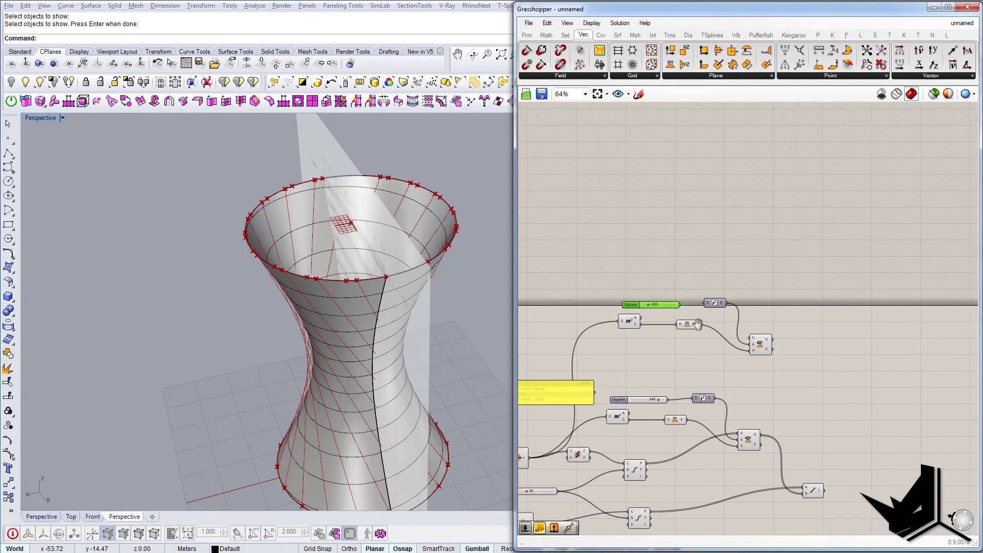
pyautogui.moveTo(789, 381); pyautogui.dragTo(792, 313, button='right')
pyautogui.doubleClick(862, 340)
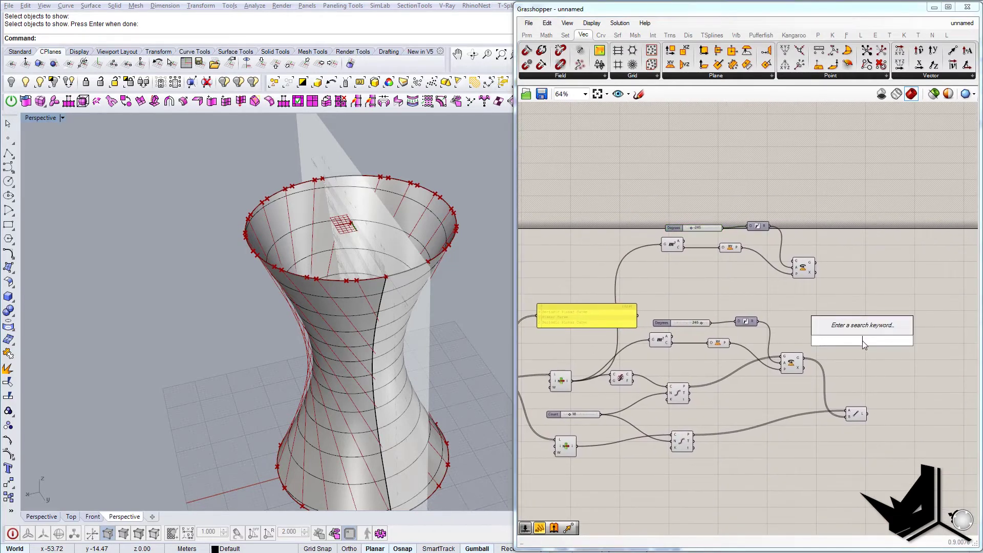
pyautogui.write('line')
pyautogui.press('Up')
pyautogui.press('Return')
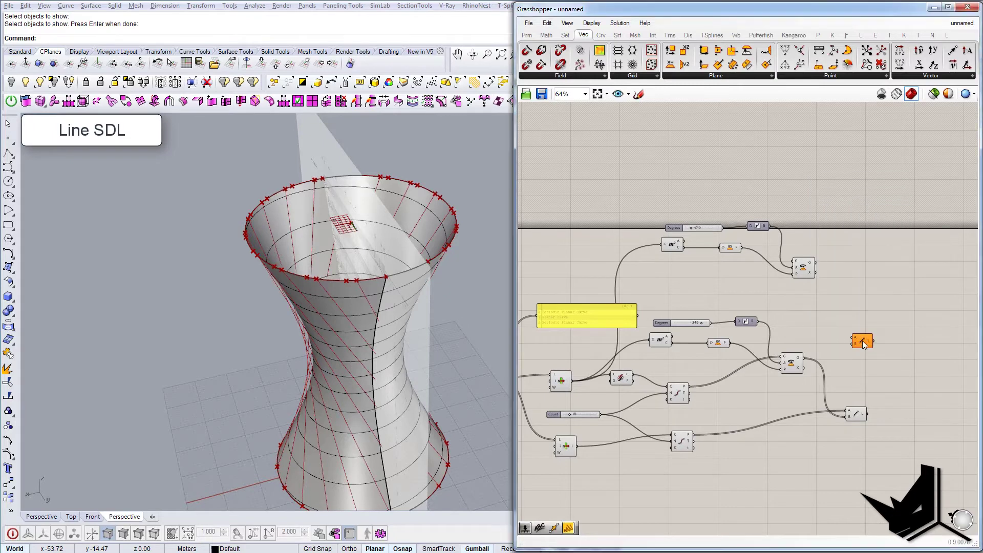
pyautogui.click(896, 341)
pyautogui.moveTo(897, 341); pyautogui.dragTo(885, 325)
pyautogui.moveTo(816, 262); pyautogui.dragTo(876, 323)
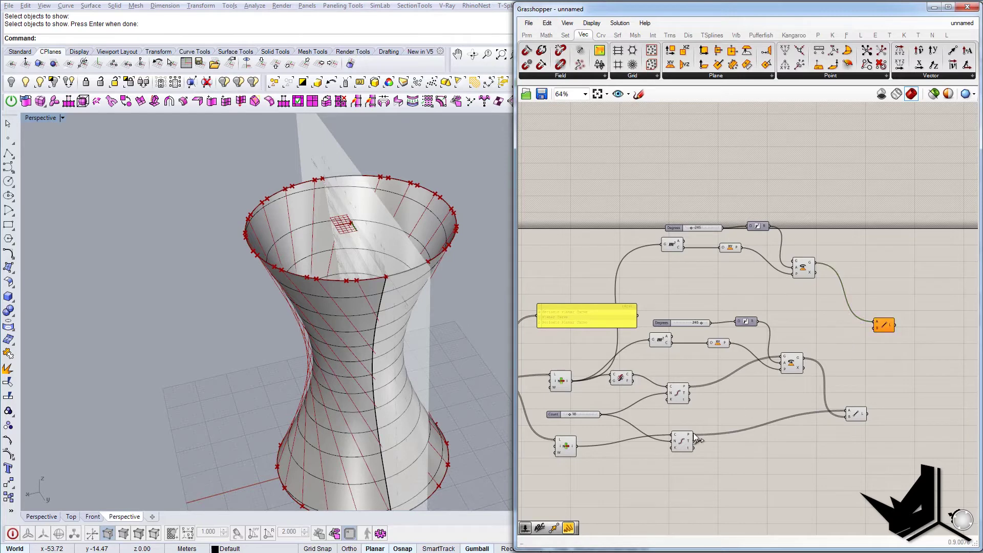
pyautogui.moveTo(694, 435); pyautogui.dragTo(874, 328)
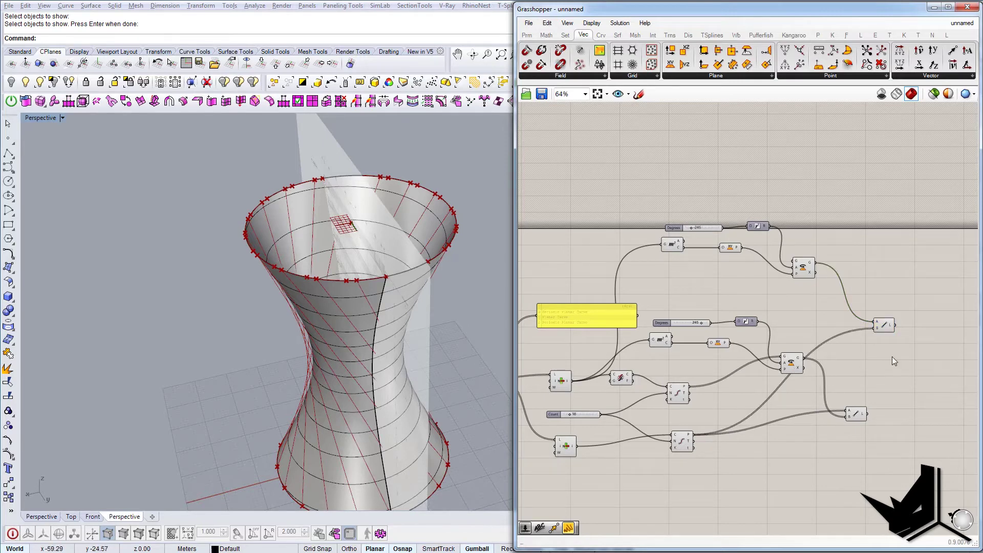
# Hide the tower surface and connect the upper Divide Curve's points to the copied Rotate's geometry input.
pyautogui.moveTo(368, 392); pyautogui.dragTo(399, 332, button='right')
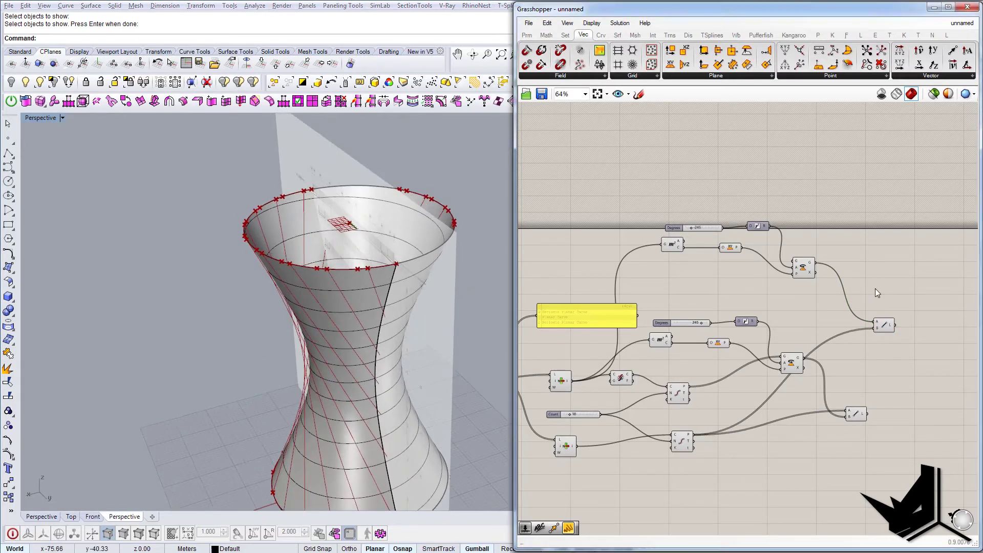
pyautogui.moveTo(368, 399); pyautogui.dragTo(393, 363, button='right')
pyautogui.moveTo(814, 351); pyautogui.dragTo(788, 344, button='right')
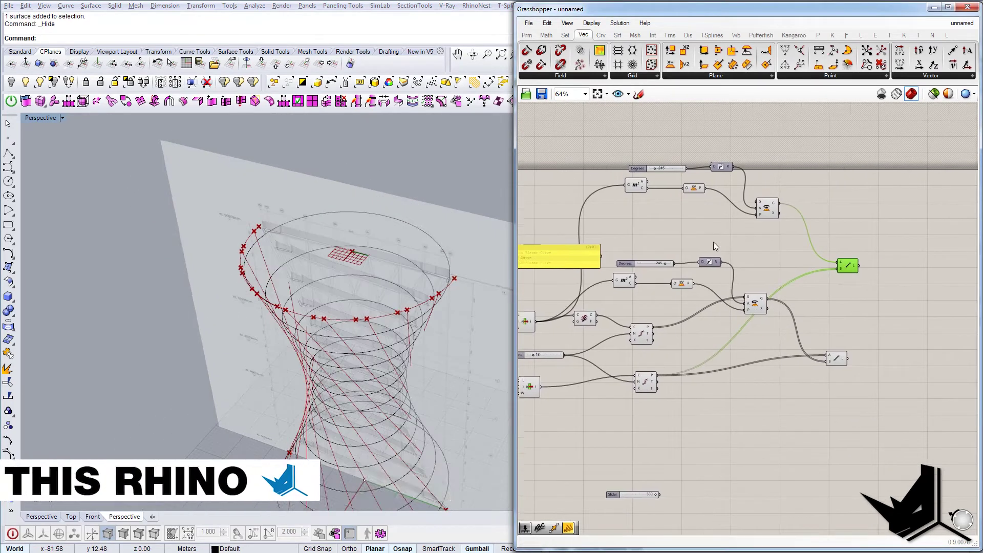
pyautogui.moveTo(714, 242); pyautogui.dragTo(719, 255, button='right')
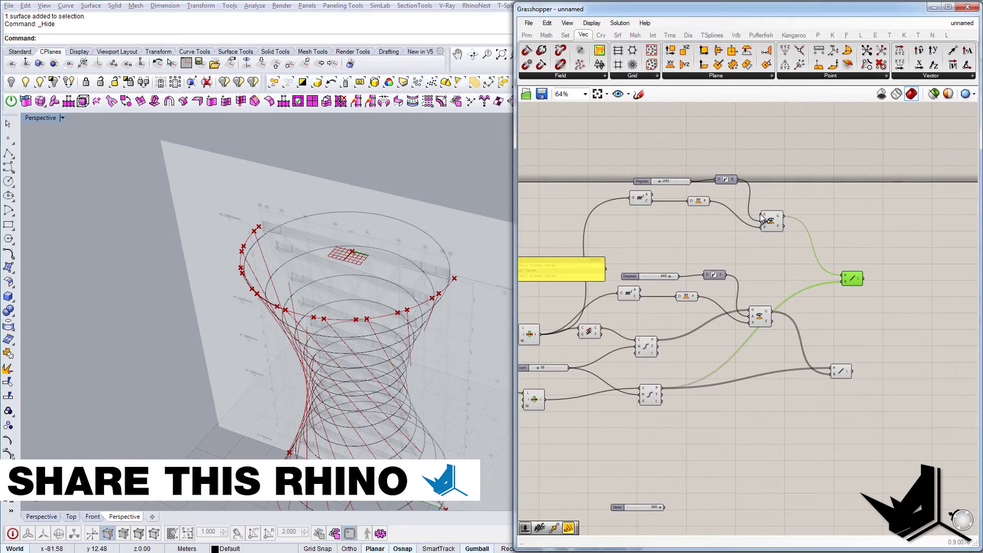
pyautogui.moveTo(665, 324); pyautogui.dragTo(659, 338)
# Bring the hidden tower surface back into the model behind the crossing lattice lines.
pyautogui.moveTo(364, 351); pyautogui.dragTo(386, 330, button='right')
pyautogui.click(42, 83)
pyautogui.click(353, 310)
pyautogui.rightClick(354, 310)
pyautogui.click(874, 310)
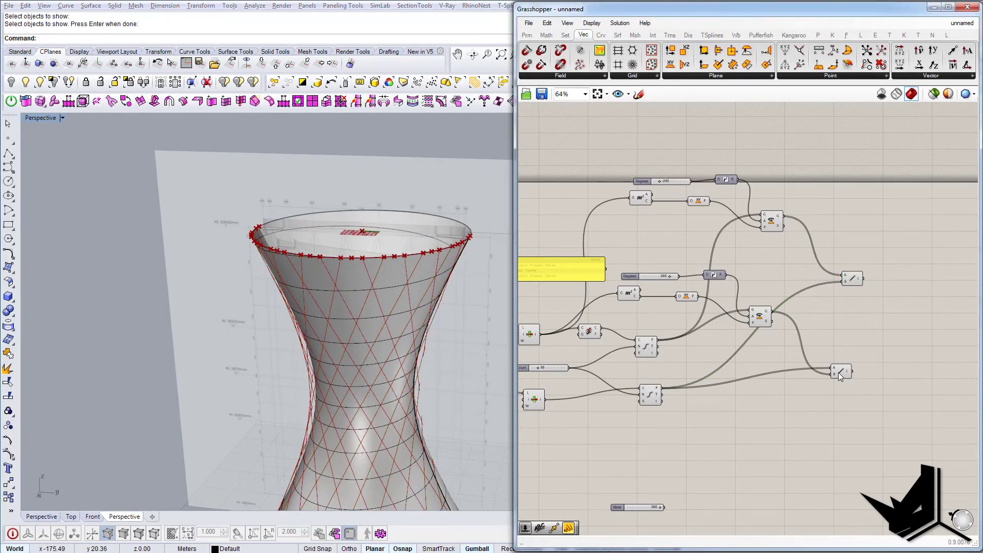
# Align the lower Line component beneath the upper one and select both to inspect the crossed lattice on the tower.
pyautogui.moveTo(839, 373); pyautogui.dragTo(852, 372)
pyautogui.keyDown('shift'); pyautogui.click(849, 280); pyautogui.keyUp('shift')
pyautogui.moveTo(310, 381); pyautogui.dragTo(311, 369, button='right')
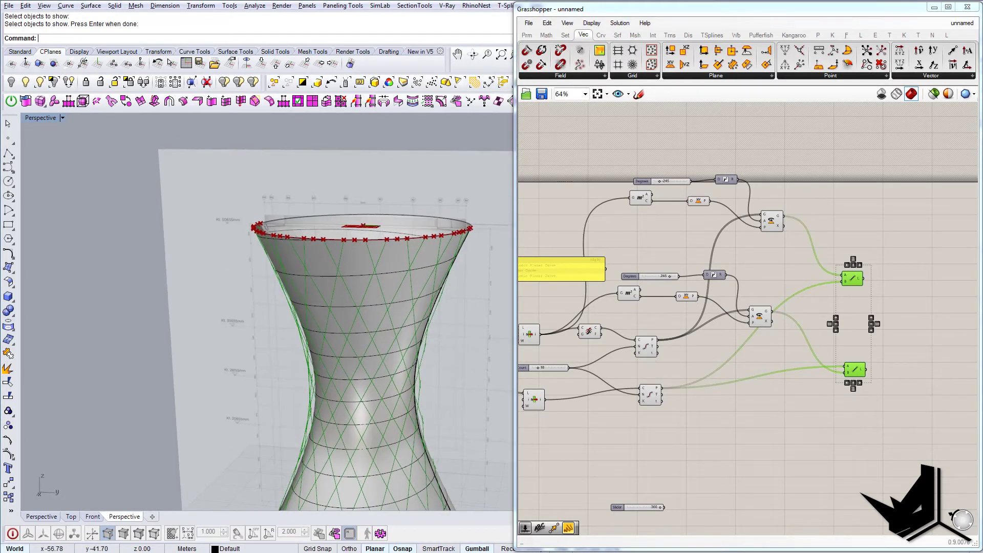
# Browse the Camp Adventure reference photos in Windows Photo Viewer to compare the lattice, and return to the model.
pyautogui.click(367, 504)
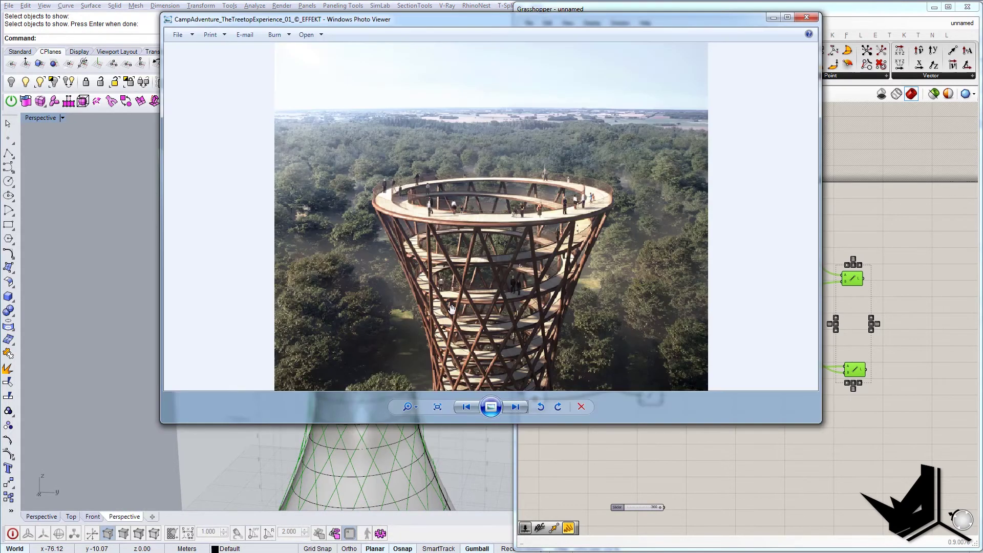
pyautogui.click(522, 410)
pyautogui.click(521, 411)
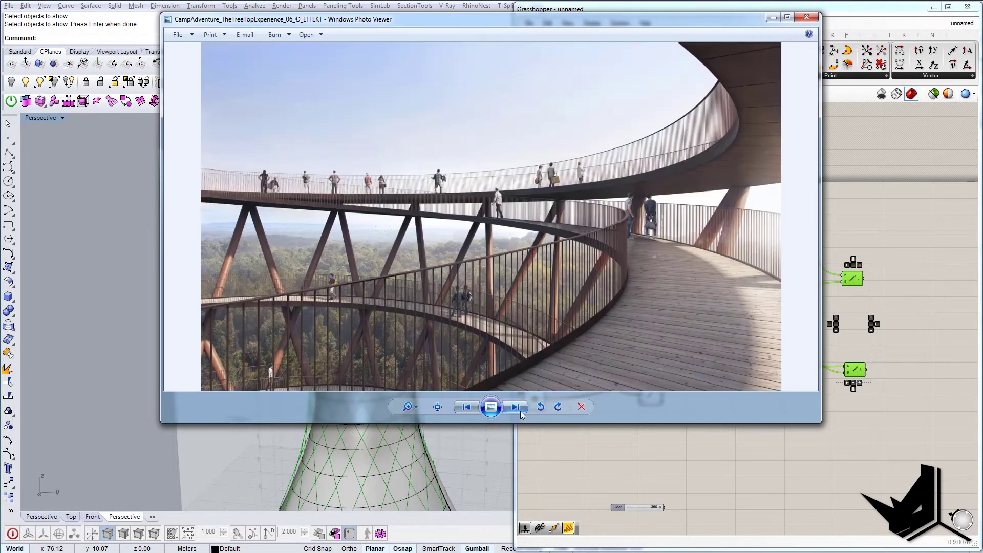
pyautogui.click(521, 410)
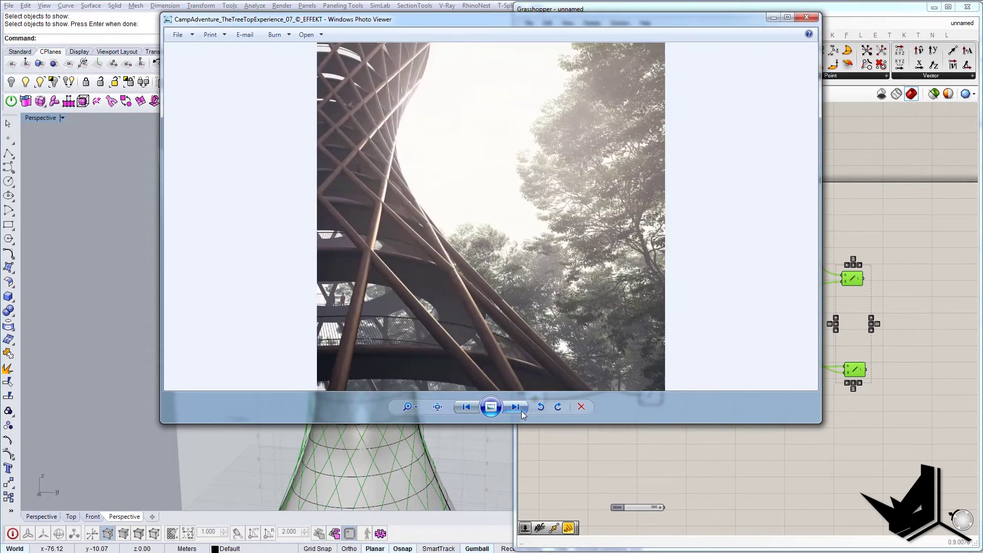
pyautogui.click(772, 18)
pyautogui.moveTo(487, 339); pyautogui.dragTo(377, 354, button='right')
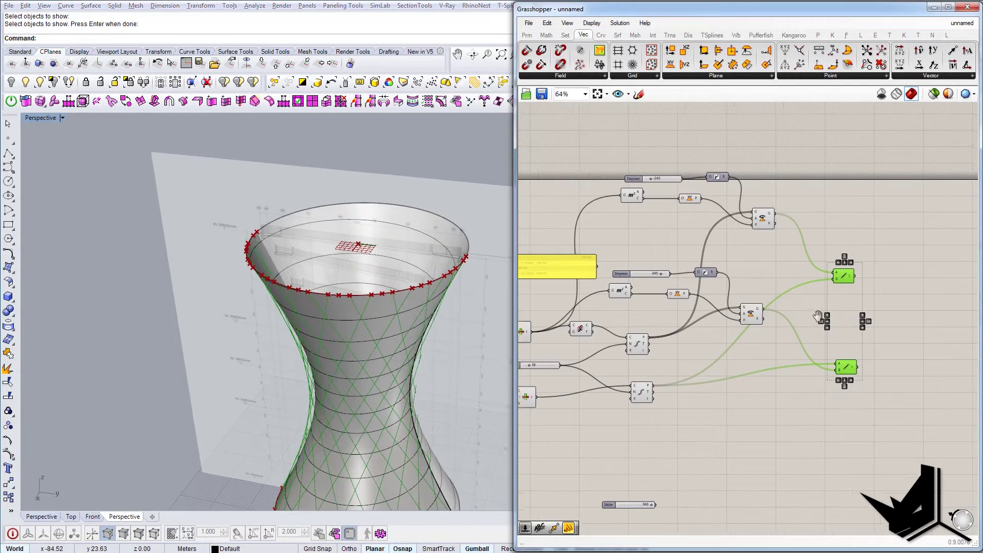
# Turn off the preview of every component that precedes the two Line components.
pyautogui.scroll(-4, 818, 316)
pyautogui.moveTo(775, 379); pyautogui.dragTo(536, 235)
pyautogui.rightClick(757, 263)
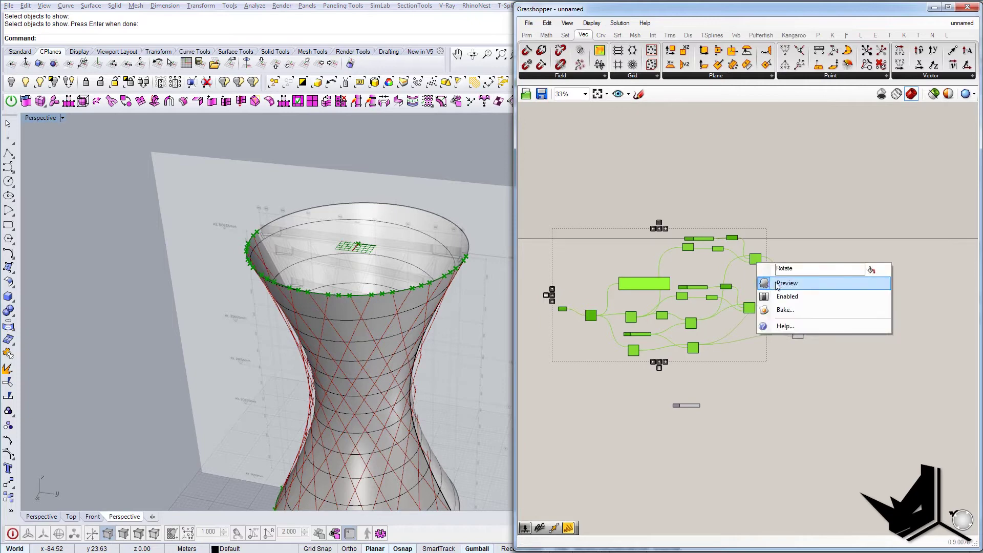
pyautogui.click(783, 284)
pyautogui.click(820, 258)
pyautogui.scroll(4, 774, 288)
pyautogui.scroll(-4, 751, 342)
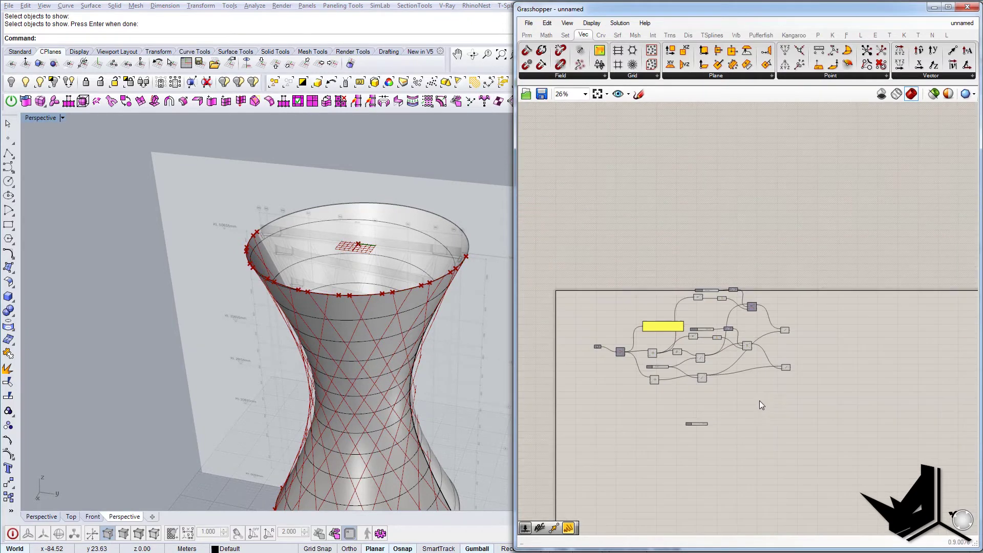
pyautogui.moveTo(760, 400); pyautogui.dragTo(618, 285)
pyautogui.middleClick(705, 327)
pyautogui.click(736, 292)
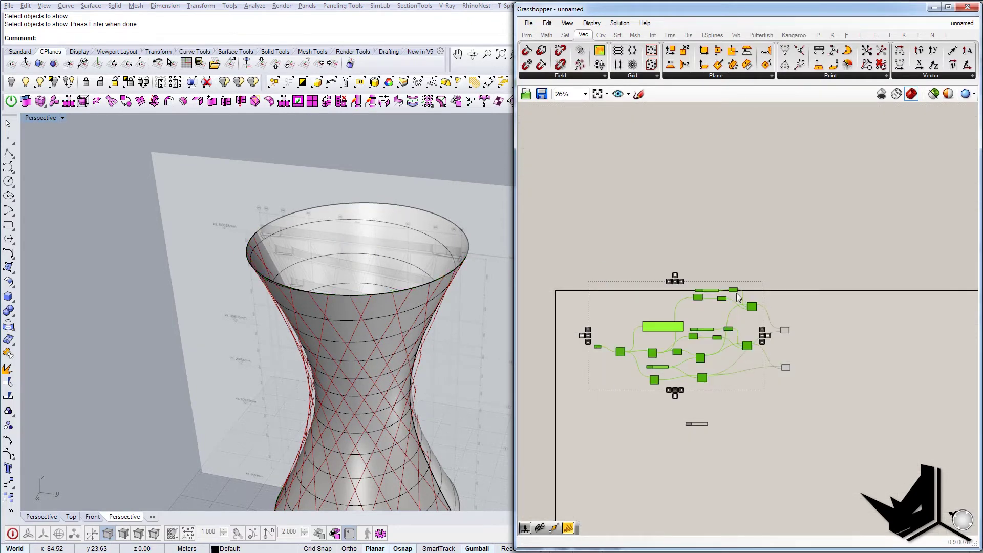
pyautogui.click(615, 343)
# Stack the two Line components closely together, clear of the Rotate components.
pyautogui.scroll(1, 391, 356)
pyautogui.moveTo(392, 357); pyautogui.dragTo(371, 320, button='right')
pyautogui.moveTo(840, 362); pyautogui.dragTo(741, 362, button='right')
pyautogui.scroll(6, 740, 362)
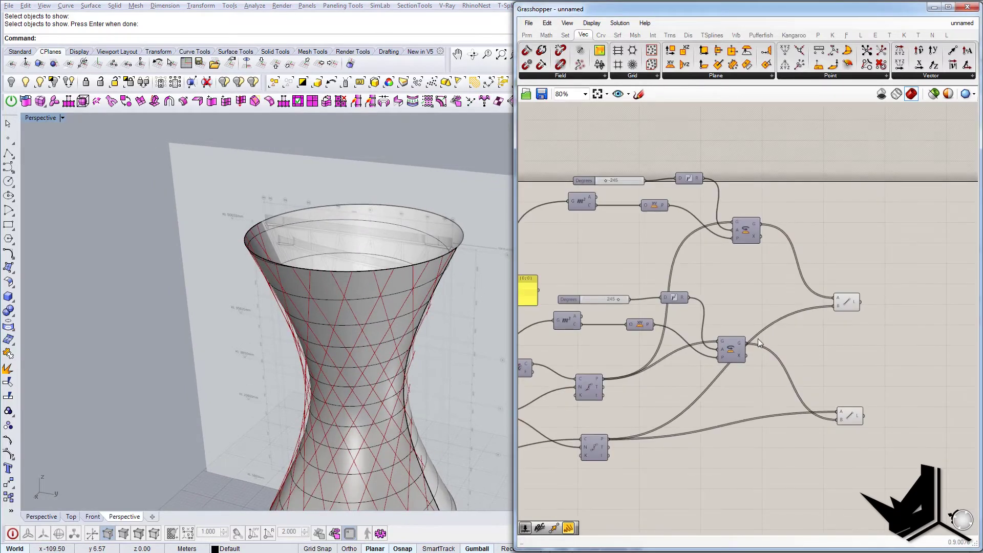
pyautogui.press('Delete')
pyautogui.moveTo(819, 366); pyautogui.dragTo(695, 438, button='right')
pyautogui.click(766, 374)
pyautogui.click(765, 270)
pyautogui.moveTo(766, 265); pyautogui.dragTo(764, 342)
# Add a Pipe component beside the two Line components, leaving space between them.
pyautogui.doubleClick(831, 370)
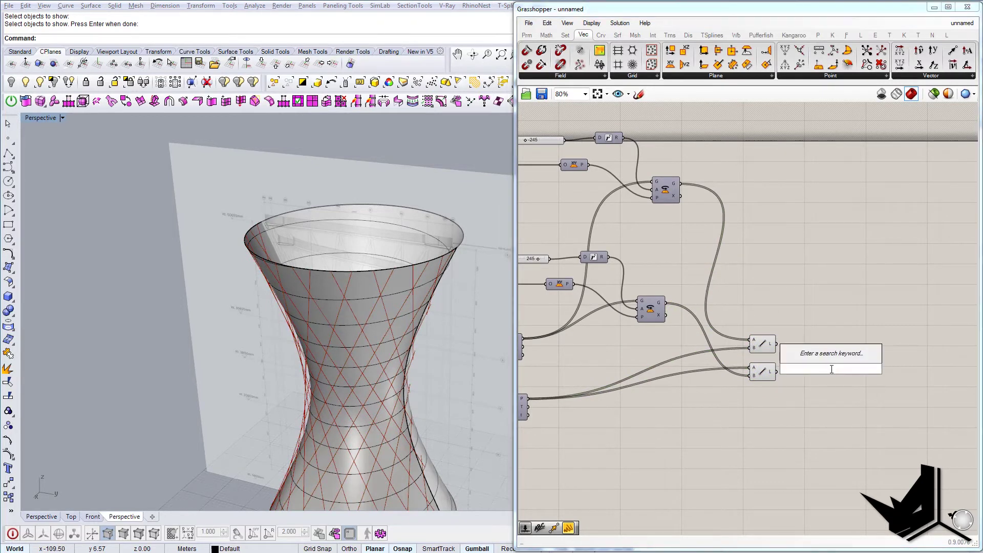
pyautogui.write('pipe')
pyautogui.press('Return')
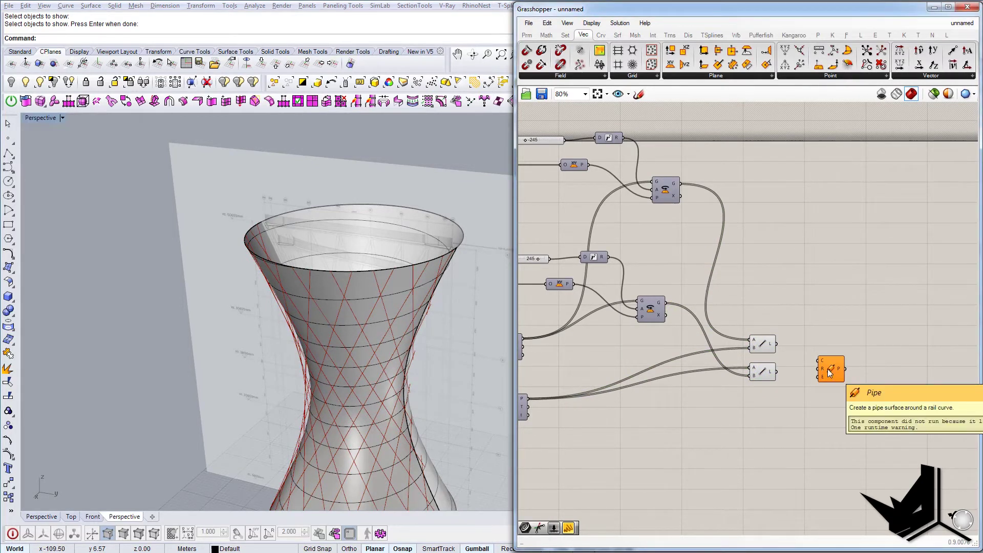
pyautogui.moveTo(827, 370); pyautogui.dragTo(833, 370)
# Add a Merge component to combine both Line outputs and feed its result into the Pipe's curve input.
pyautogui.doubleClick(813, 366)
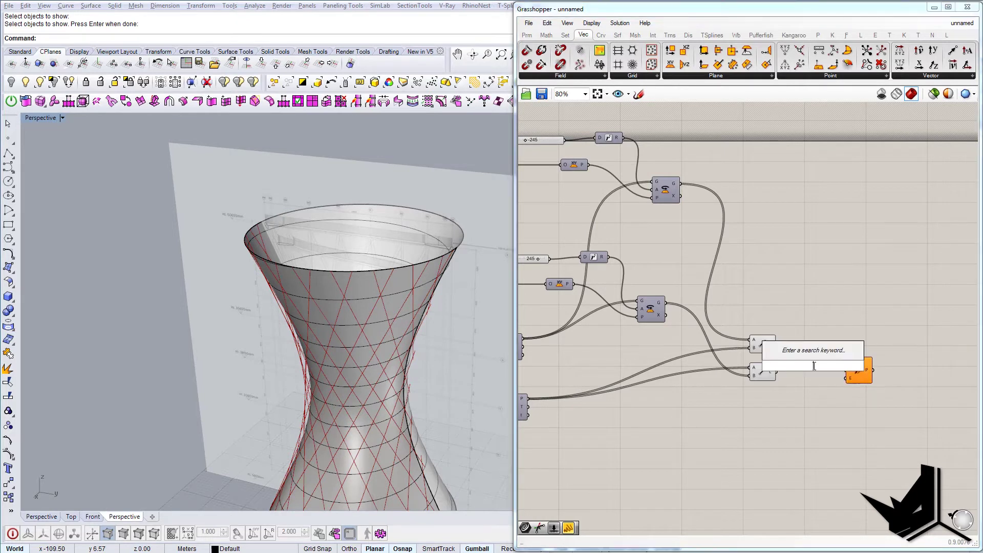
pyautogui.write('mer')
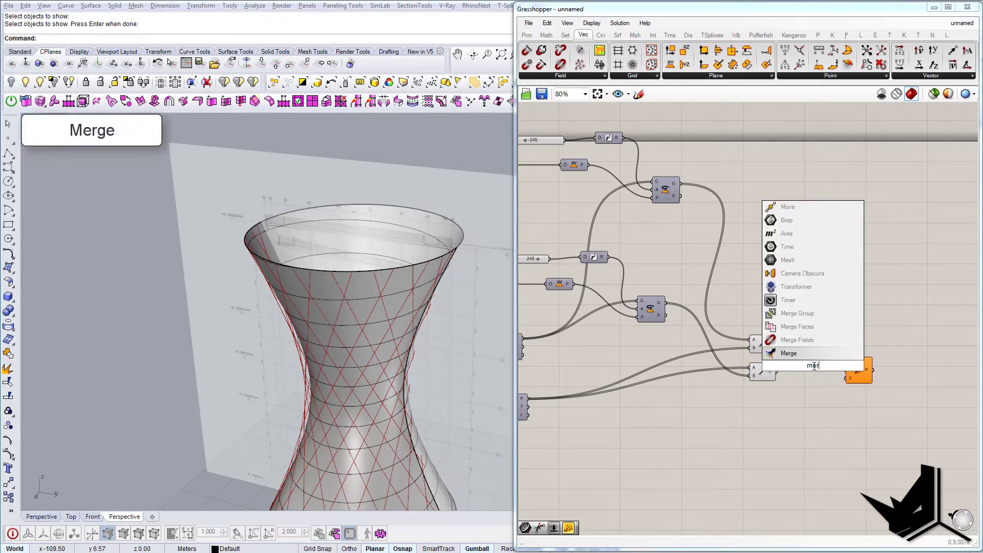
pyautogui.press('Return')
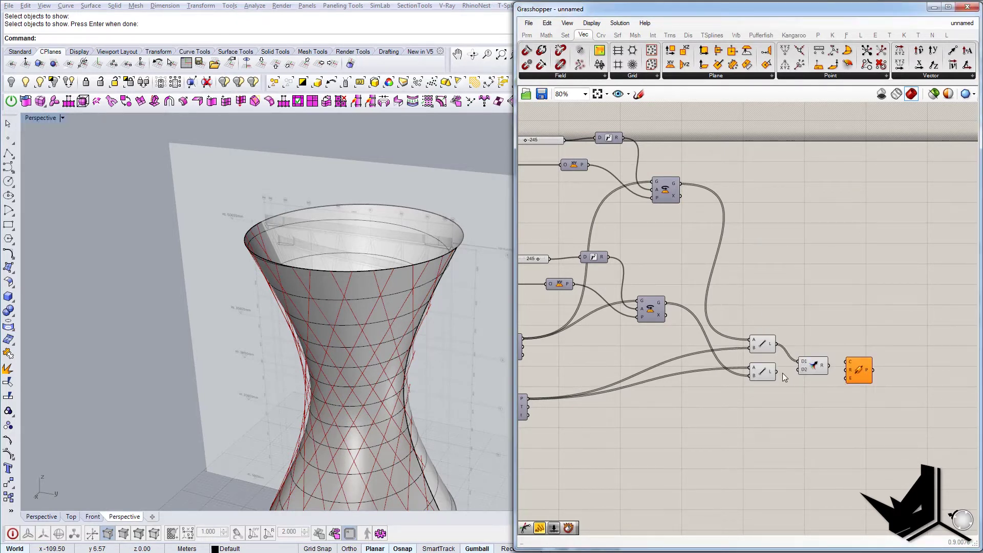
pyautogui.moveTo(797, 370); pyautogui.dragTo(888, 378)
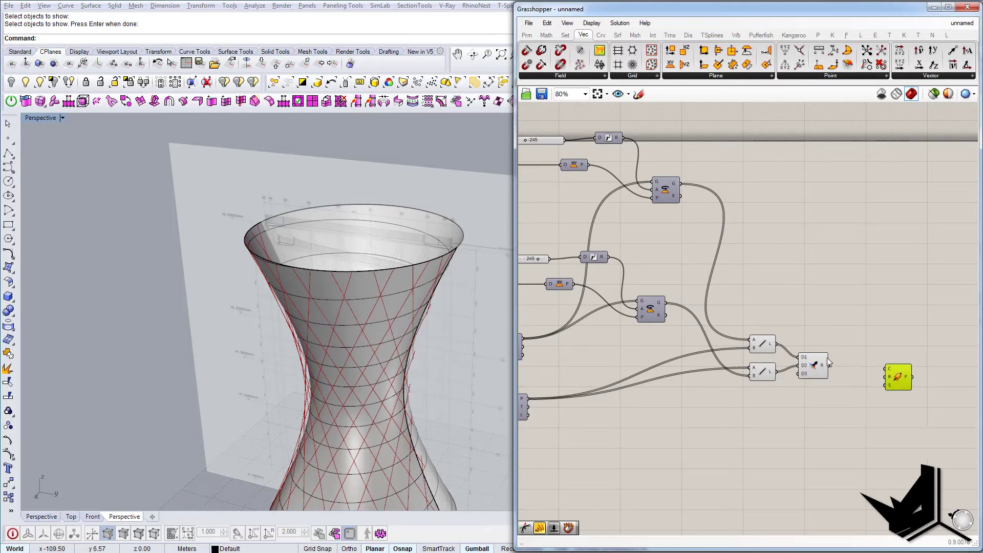
pyautogui.moveTo(857, 370); pyautogui.dragTo(887, 369)
# Shift the Pipe component slightly away from Merge and inspect the piped lattice around the whole tower.
pyautogui.moveTo(399, 378); pyautogui.dragTo(395, 310, button='right')
pyautogui.moveTo(902, 383); pyautogui.dragTo(911, 389)
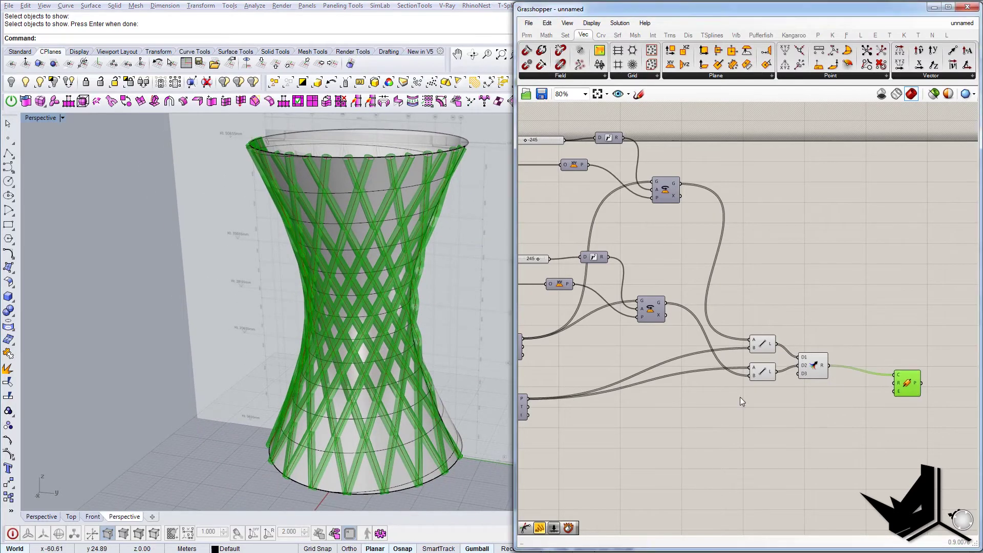
pyautogui.scroll(5, 364, 436)
pyautogui.scroll(-5, 367, 419)
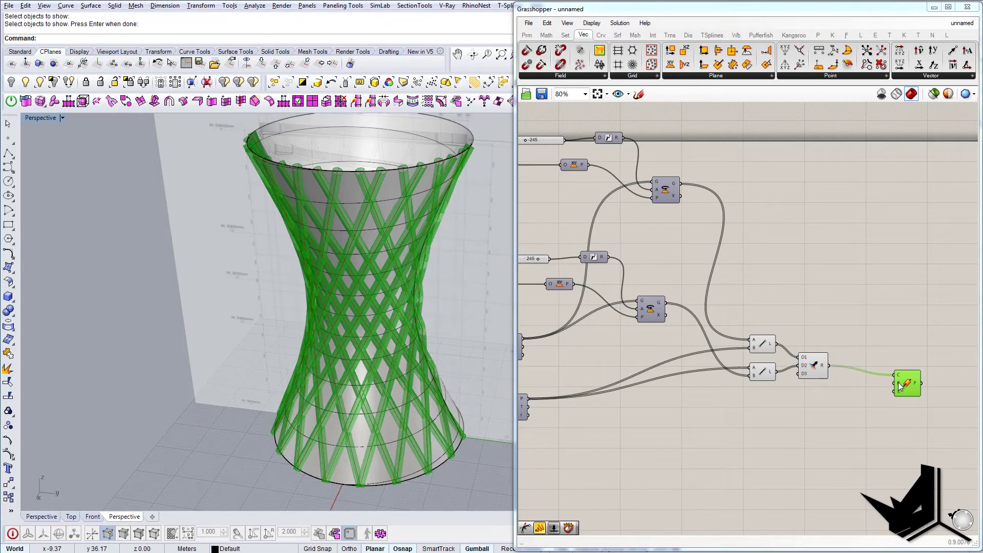
# Create a number slider with the value 0.5 and connect it to the Pipe's radius input.
pyautogui.doubleClick(824, 400)
pyautogui.write('0')
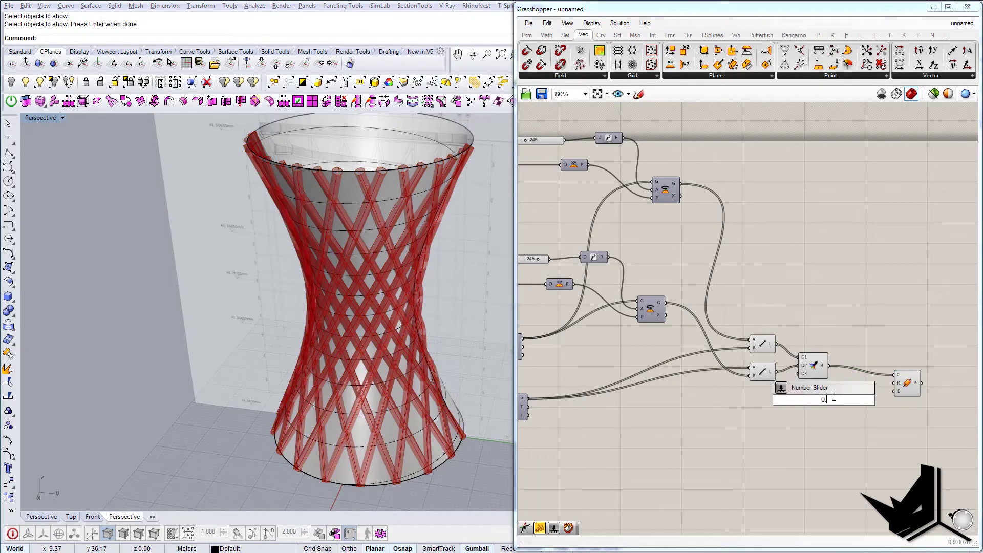
pyautogui.write('.5')
pyautogui.press('Return')
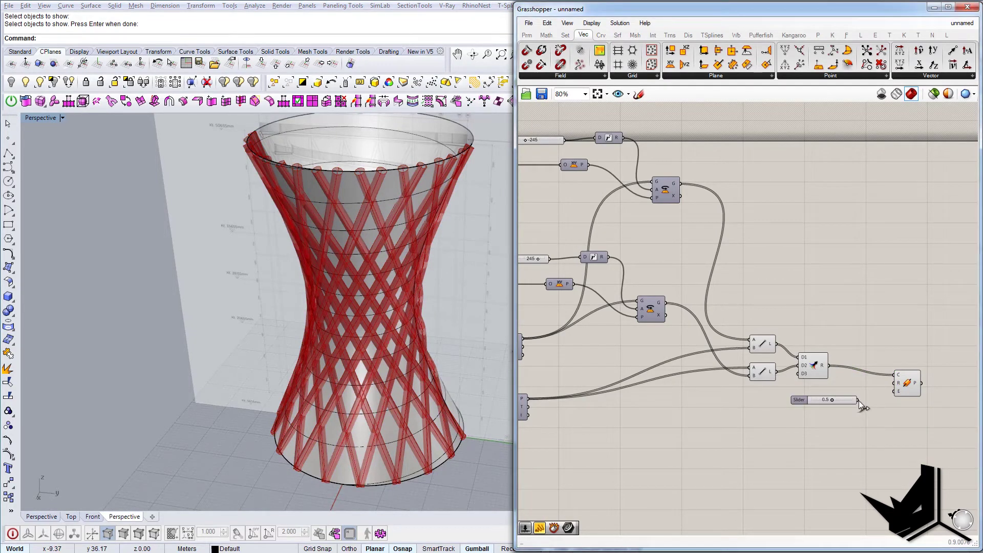
pyautogui.moveTo(858, 400); pyautogui.dragTo(897, 383)
# Examine the pipes up close and compare their thickness with the Camp Adventure reference photo of the lattice.
pyautogui.moveTo(371, 381); pyautogui.dragTo(292, 336, button='right')
pyautogui.scroll(3, 366, 233)
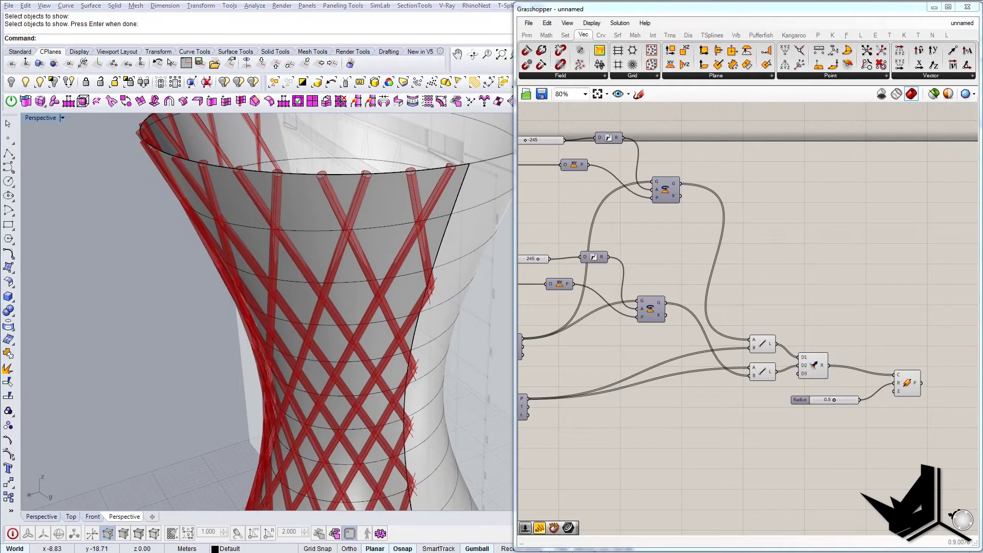
pyautogui.click(287, 552)
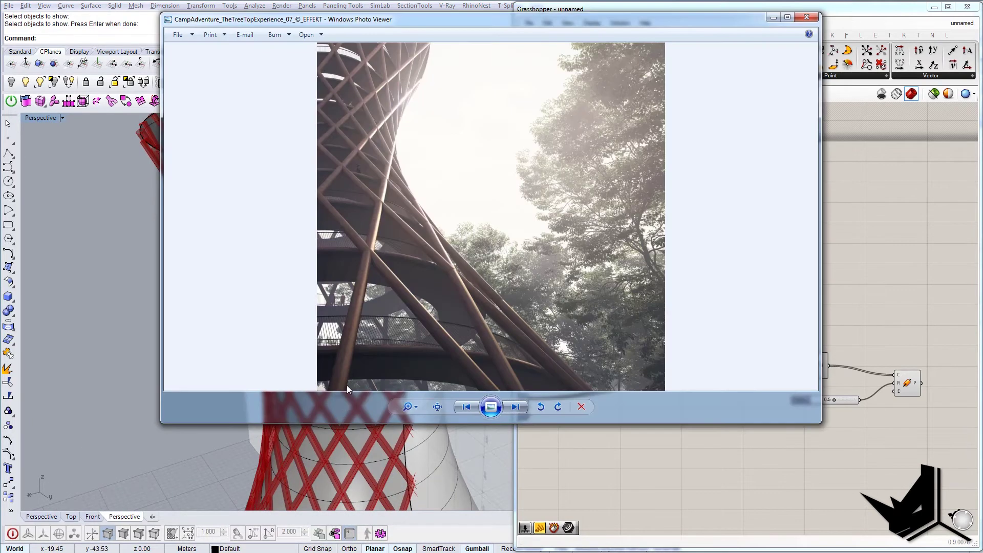
# Put the reference photo away and set the pipe Radius slider to 0.4.
pyautogui.click(773, 18)
pyautogui.doubleClick(829, 401)
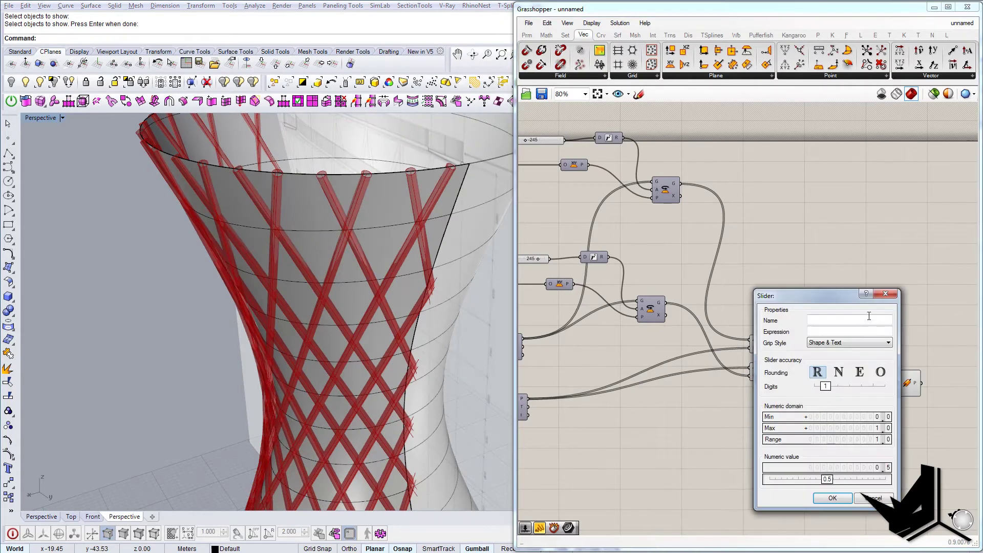
pyautogui.click(888, 296)
pyautogui.moveTo(832, 389); pyautogui.dragTo(816, 393, button='right')
pyautogui.scroll(5, 816, 393)
pyautogui.doubleClick(806, 417)
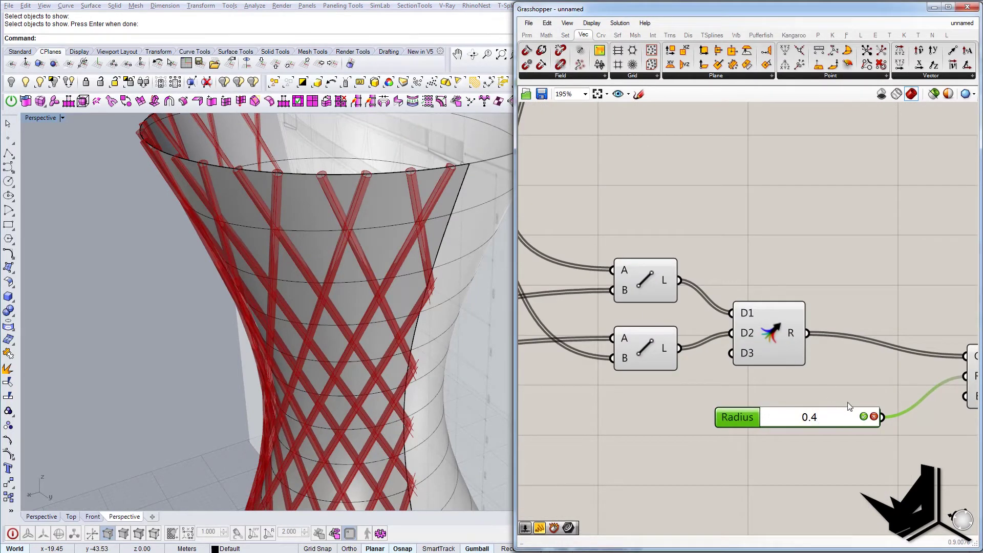
pyautogui.click(863, 417)
pyautogui.click(830, 391)
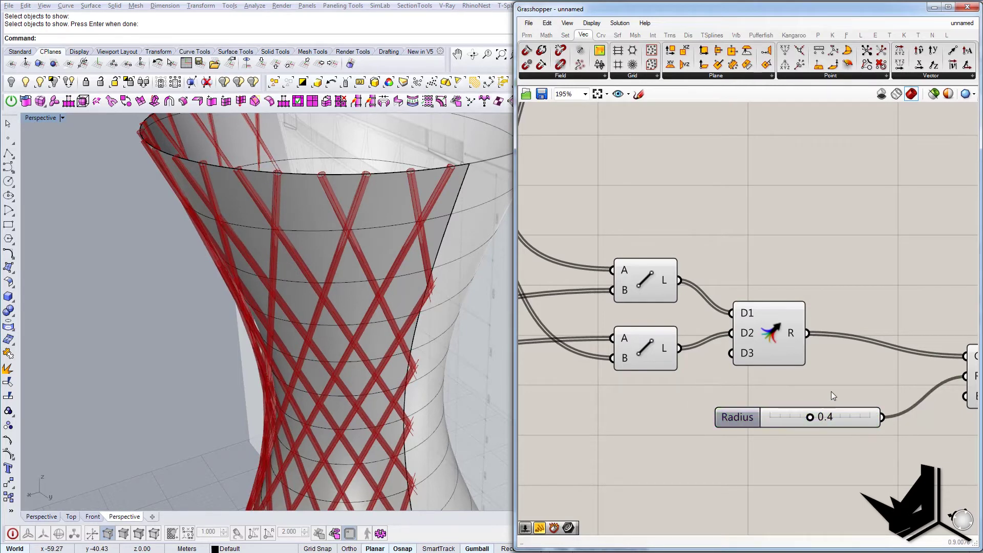
# Add a Cap Holes component beside the Pipe and feed the Pipe's output into it.
pyautogui.scroll(-5, 830, 391)
pyautogui.scroll(-8, 334, 333)
pyautogui.moveTo(334, 333); pyautogui.dragTo(392, 349, button='right')
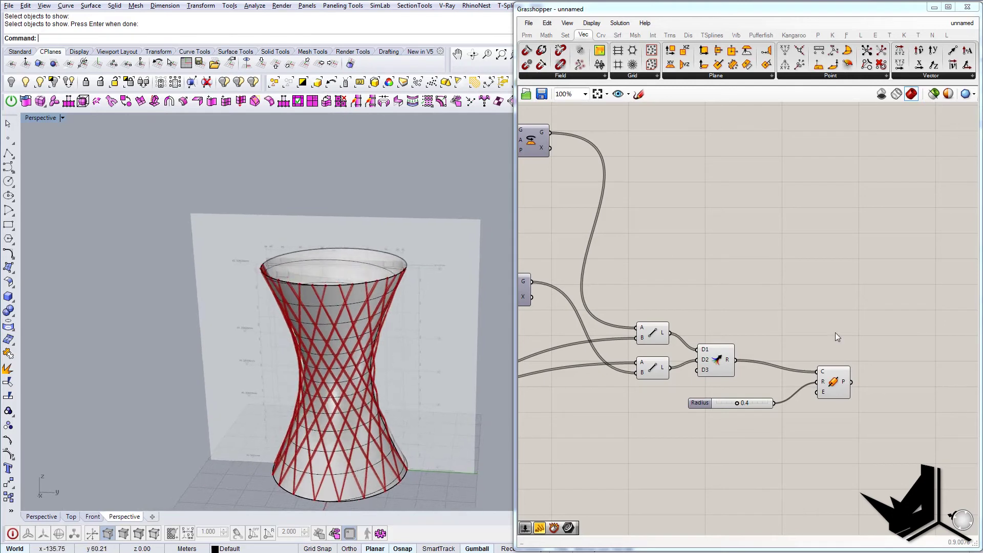
pyautogui.moveTo(834, 333); pyautogui.dragTo(829, 352, button='right')
pyautogui.click(827, 404)
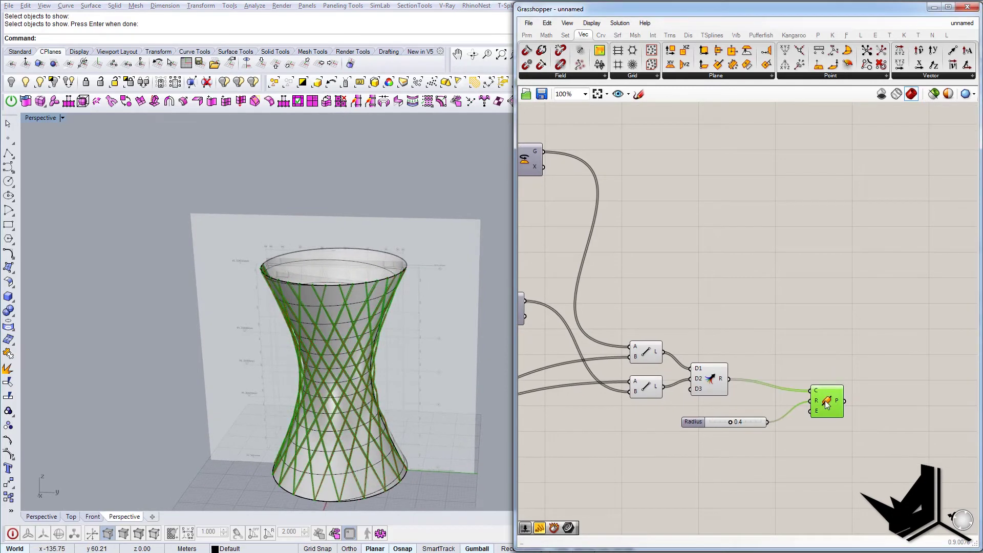
pyautogui.click(877, 397)
pyautogui.doubleClick(877, 397)
pyautogui.write('cap')
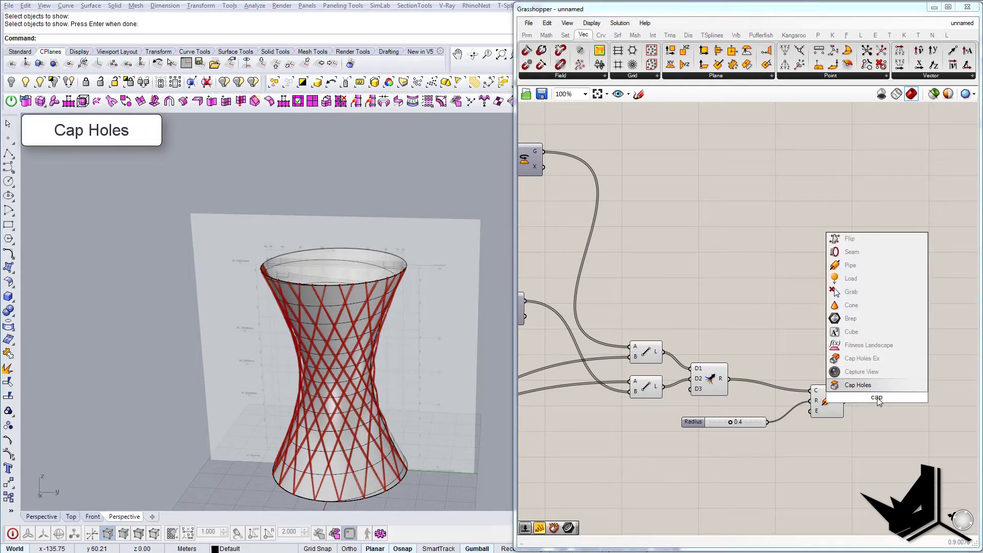
pyautogui.press('Return')
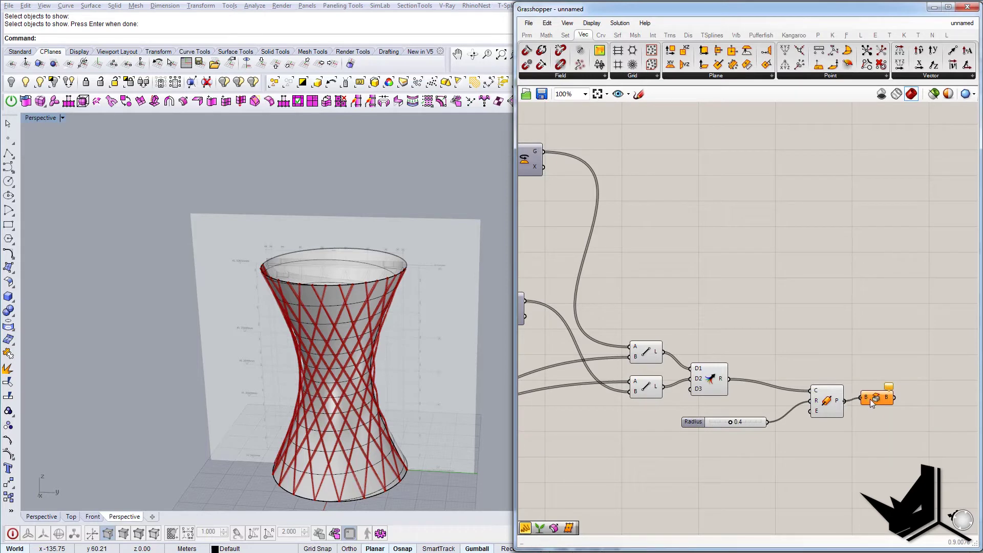
pyautogui.moveTo(872, 403); pyautogui.dragTo(877, 407)
pyautogui.click(874, 381)
# Turn off the preview of the two Line components, the Merge and the Pipe.
pyautogui.click(826, 400)
pyautogui.rightClick(825, 398)
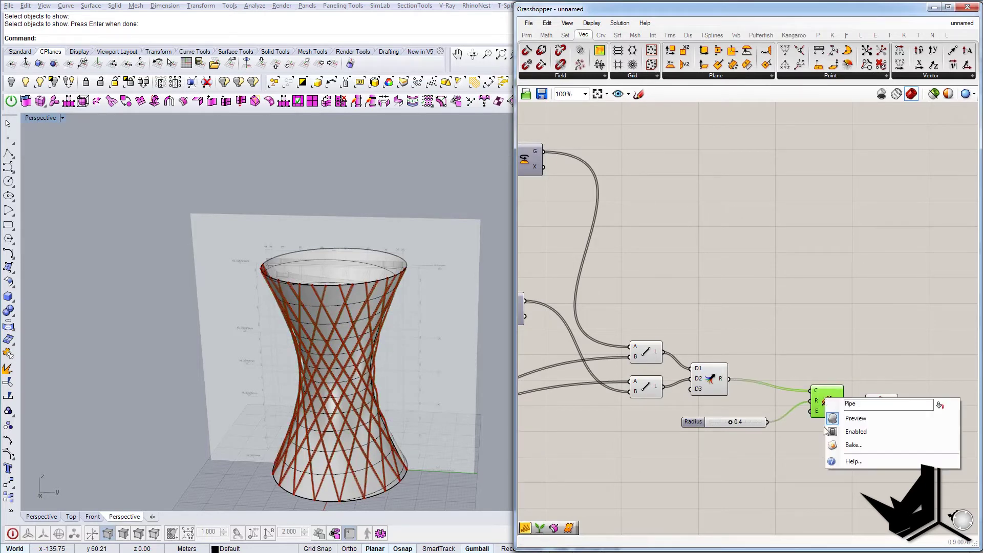
pyautogui.click(822, 441)
pyautogui.moveTo(831, 452); pyautogui.dragTo(651, 353)
pyautogui.scroll(-1, 707, 378)
pyautogui.middleClick(709, 378)
pyautogui.click(743, 343)
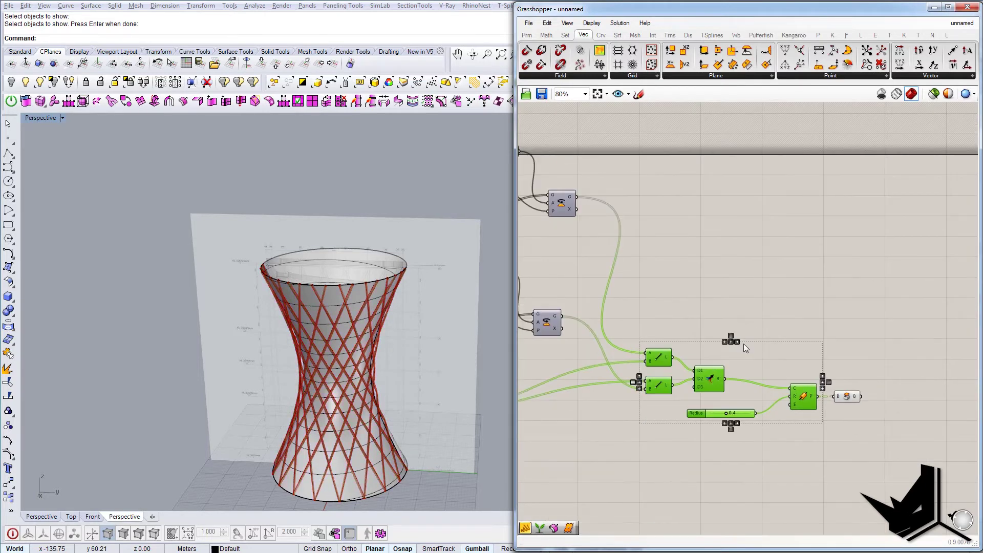
pyautogui.click(744, 345)
# Bake the Cap Holes output onto Layer 02.
pyautogui.moveTo(854, 390); pyautogui.dragTo(782, 386, button='right')
pyautogui.click(776, 392)
pyautogui.rightClick(776, 392)
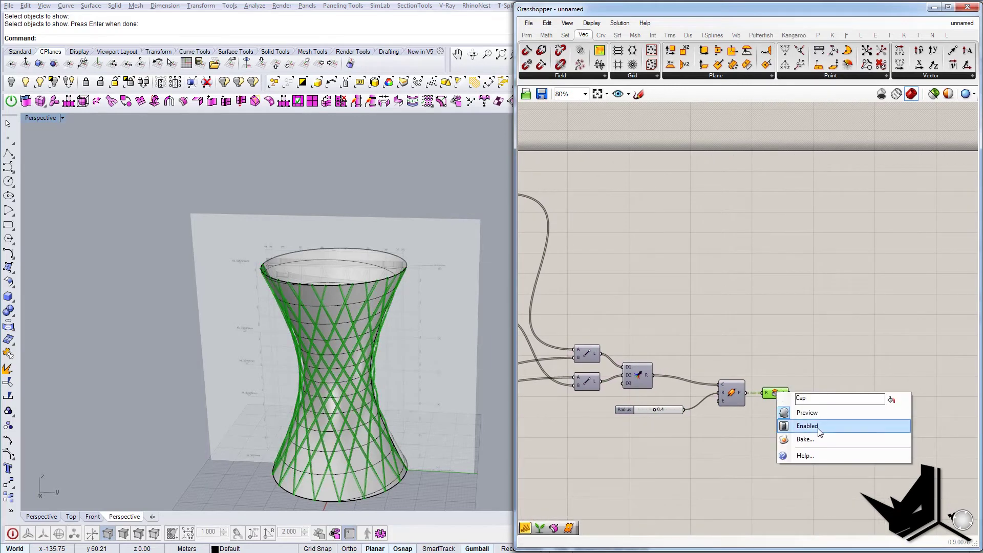
pyautogui.click(810, 437)
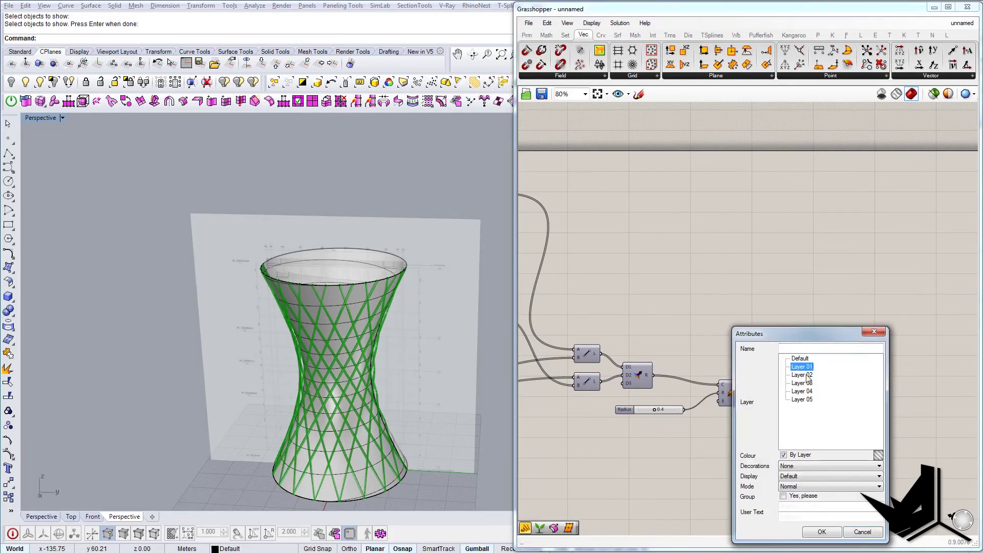
pyautogui.click(823, 533)
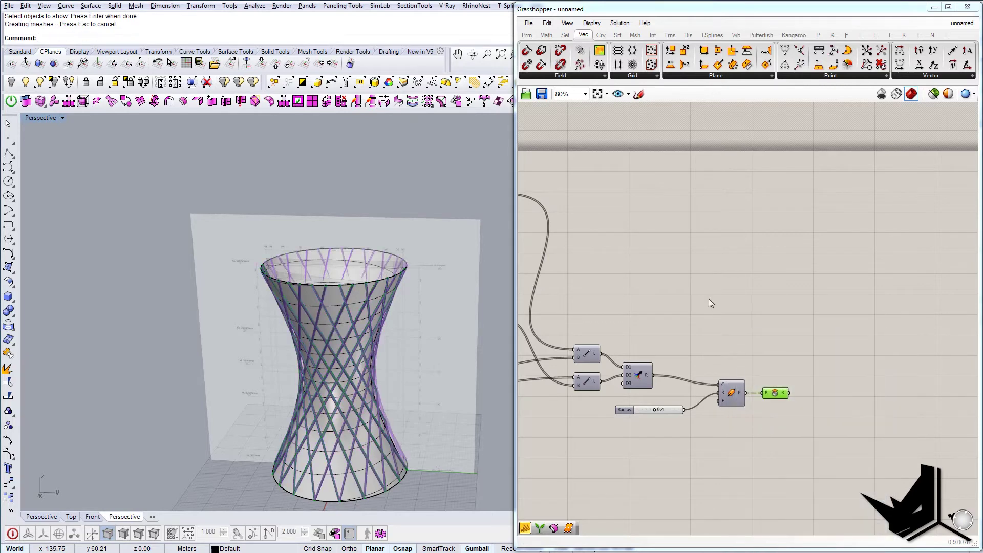
# Leave Grasshopper for the full Rhino window, check the baked lattice up close and turn off Layer 02.
pyautogui.click(966, 7)
pyautogui.moveTo(483, 294); pyautogui.dragTo(294, 345, button='right')
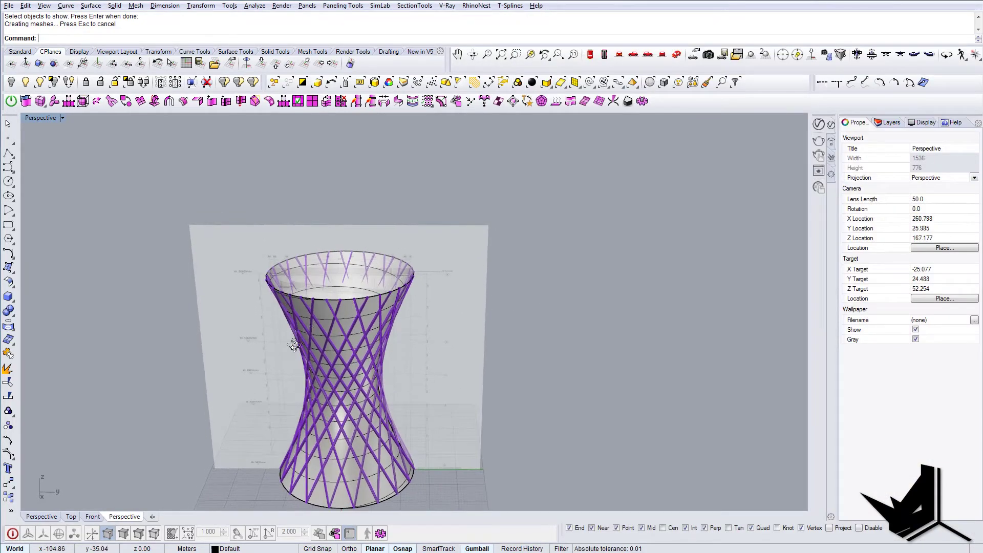
pyautogui.scroll(6, 294, 345)
pyautogui.click(332, 330)
pyautogui.press('Escape')
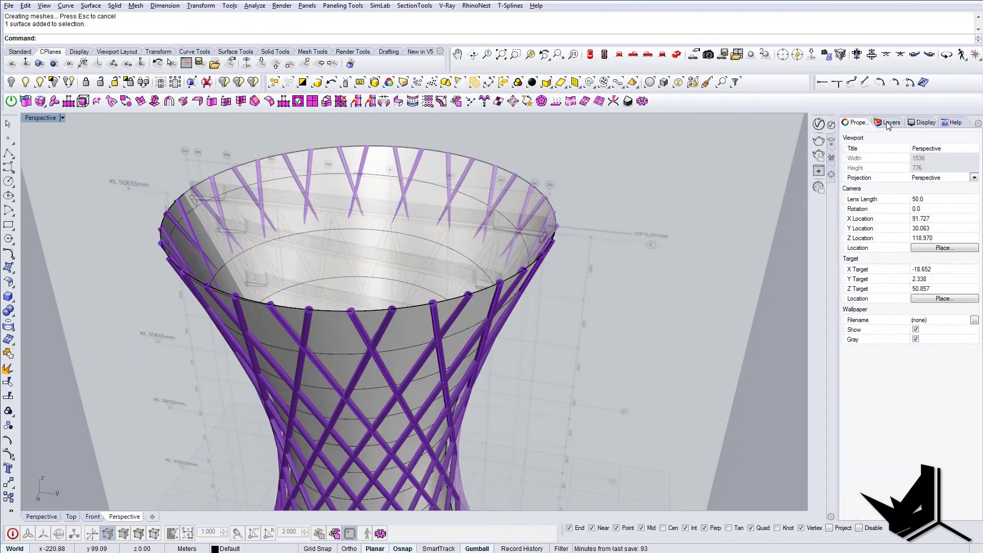
pyautogui.click(888, 124)
# Unlock the reference drawing picture behind the tower and hide it.
pyautogui.scroll(-5, 529, 272)
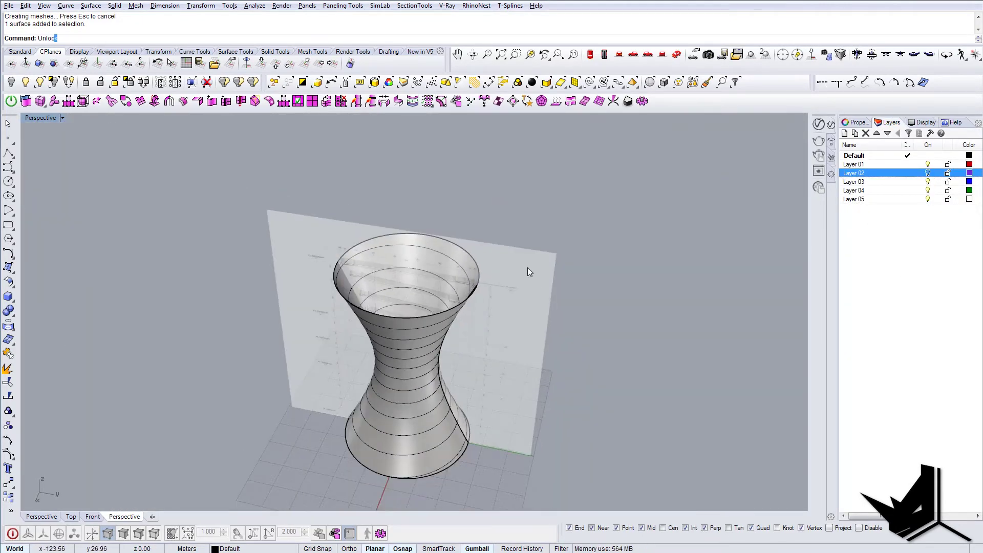
pyautogui.click(528, 272)
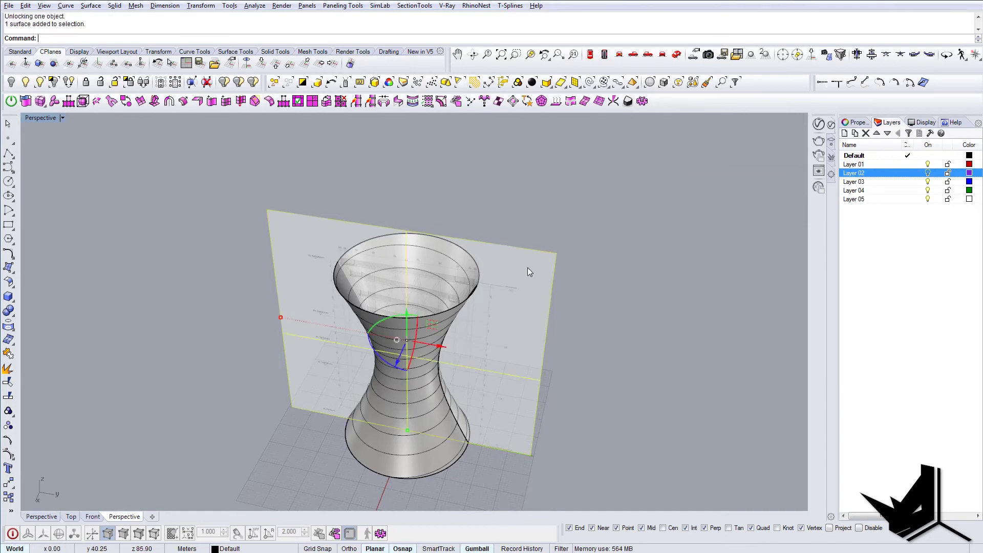
pyautogui.click(9, 81)
# Move the tower's revolved surface to Layer 03 and turn that layer off.
pyautogui.moveTo(470, 344); pyautogui.dragTo(453, 247, button='right')
pyautogui.click(452, 248)
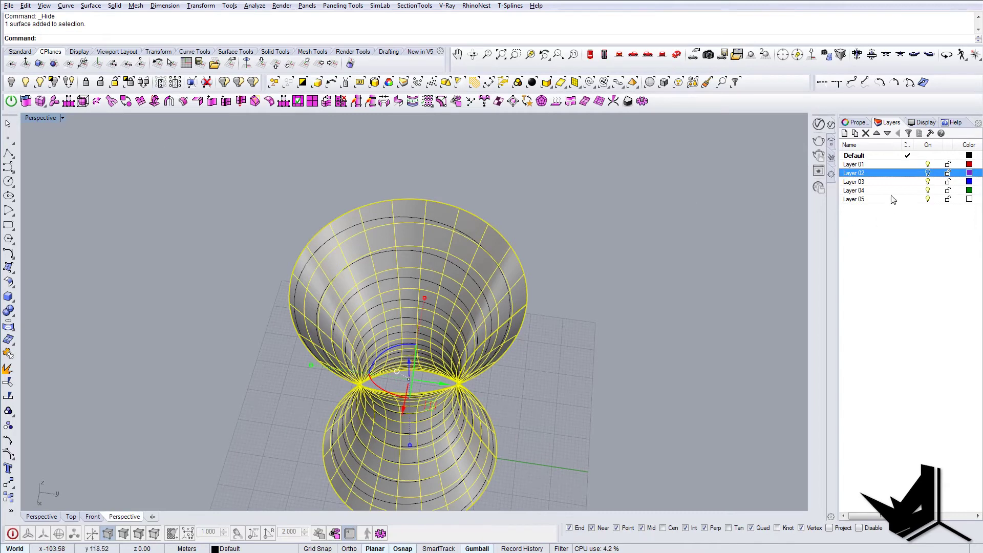
pyautogui.rightClick(863, 183)
pyautogui.click(907, 362)
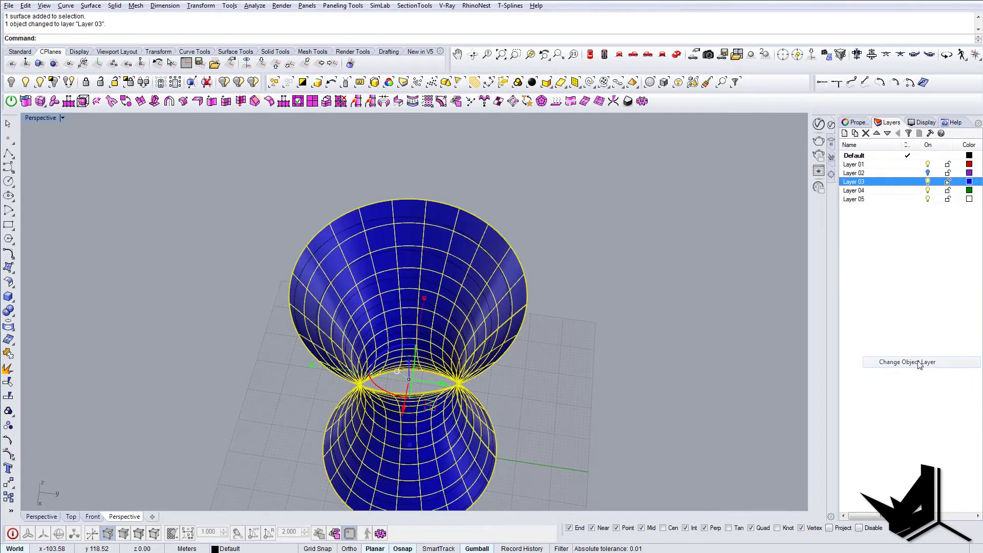
pyautogui.click(928, 181)
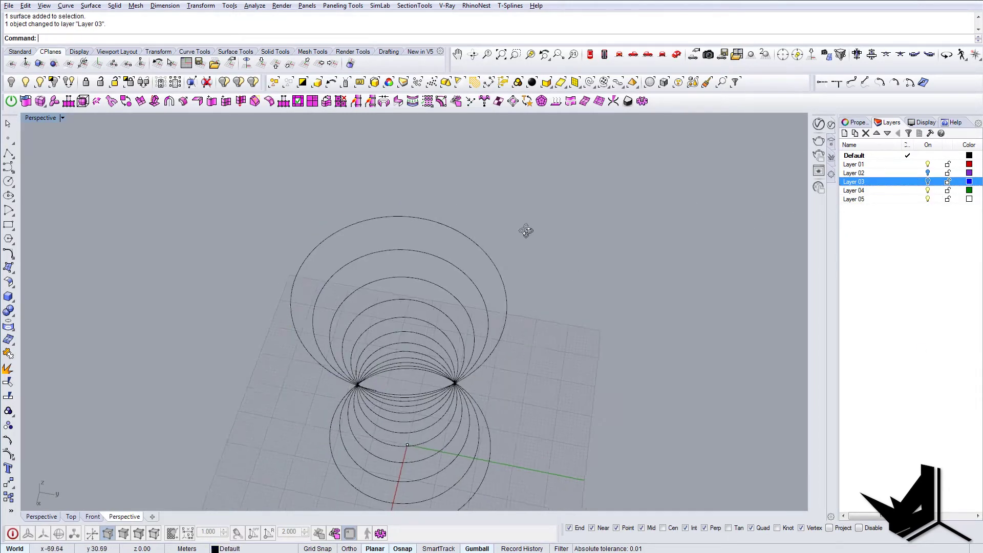
# Offset the spiral curve inward by 4 m in the Top view and return to the Perspective view.
pyautogui.moveTo(522, 228); pyautogui.dragTo(506, 266, button='right')
pyautogui.click(487, 279)
pyautogui.moveTo(479, 296); pyautogui.dragTo(444, 373, button='right')
pyautogui.click(590, 54)
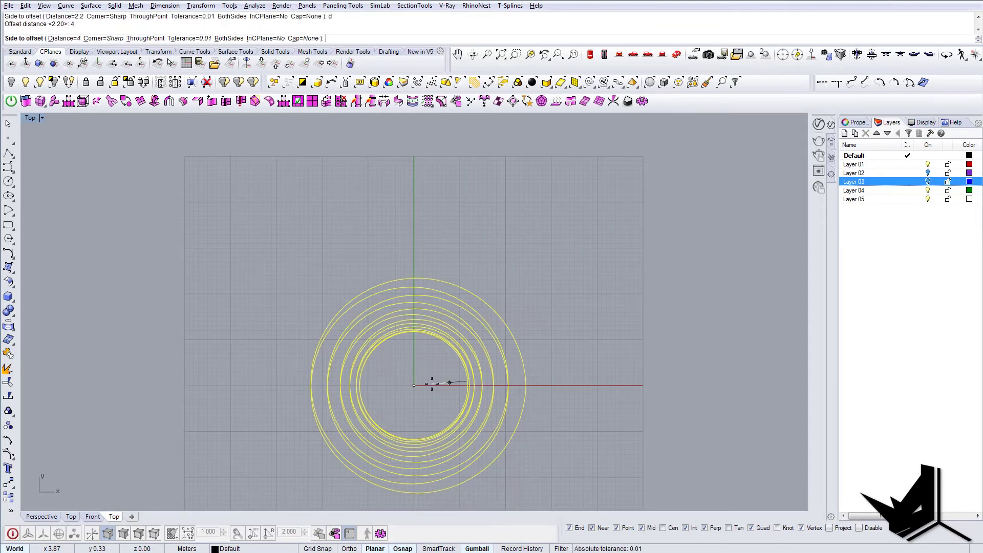
pyautogui.click(676, 54)
# Draw a line joining the upper ends of the outer and inner spirals.
pyautogui.moveTo(472, 292); pyautogui.dragTo(509, 246, button='right')
pyautogui.moveTo(510, 286)
pyautogui.mouseDown(button='right')
pyautogui.moveTo(515, 302)
pyautogui.moveTo(515, 280)
pyautogui.mouseUp(button='right')
pyautogui.write('l')
pyautogui.press('Return')
pyautogui.click(500, 256)
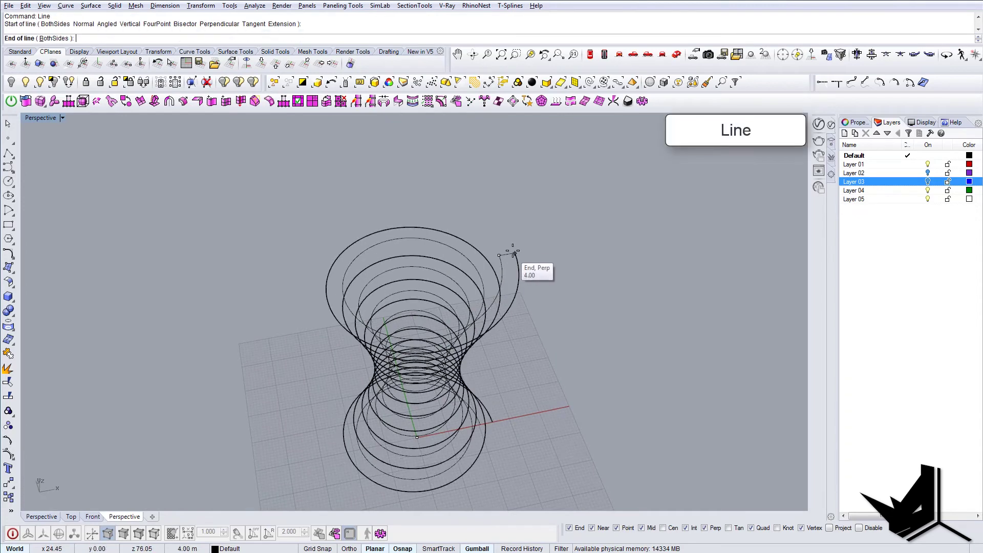
pyautogui.click(515, 254)
# Draw a line joining the lower ends of the inner and outer spirals.
pyautogui.moveTo(528, 374); pyautogui.dragTo(451, 457, button='right')
pyautogui.scroll(5, 468, 450)
pyautogui.press('Return')
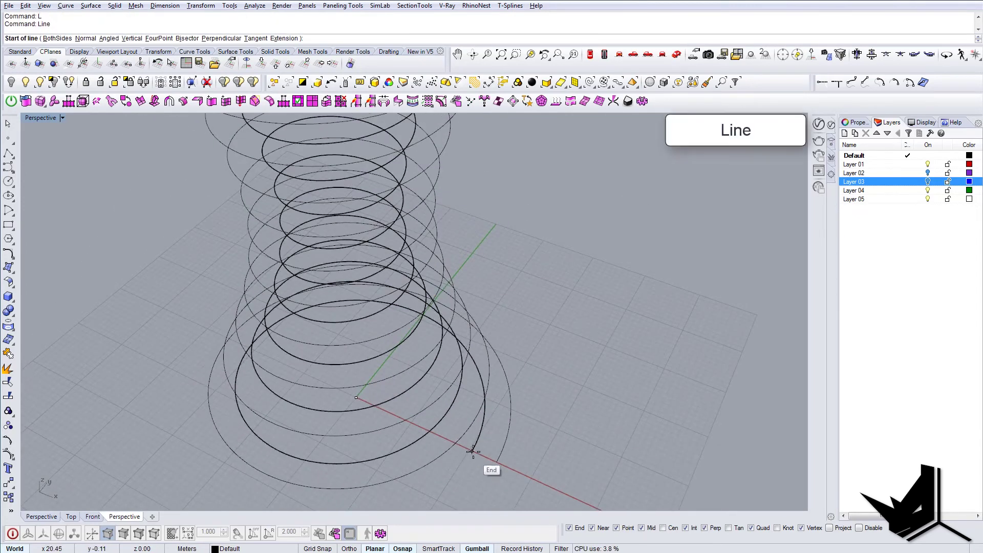
pyautogui.click(472, 452)
pyautogui.click(497, 462)
# Try a Sweep2 along both spirals using the two end lines as cross sections.
pyautogui.write('sweep2')
pyautogui.press('Return')
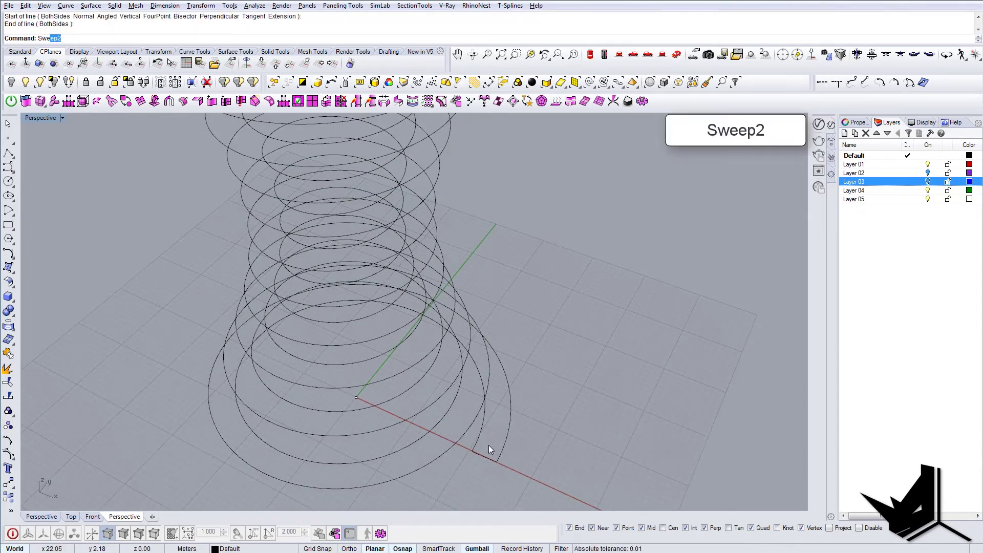
pyautogui.scroll(-5, 484, 438)
pyautogui.scroll(6, 484, 378)
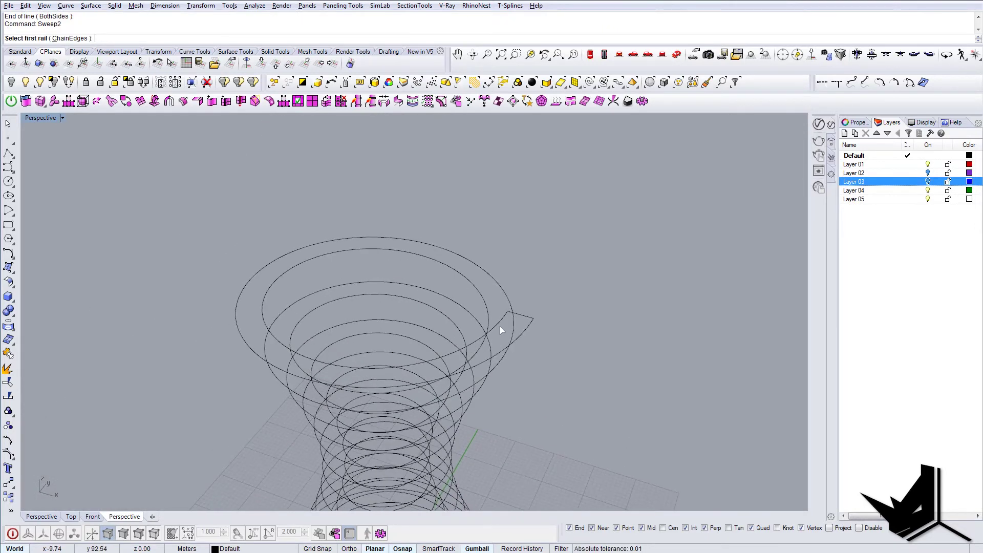
pyautogui.click(511, 328)
pyautogui.click(522, 333)
pyautogui.scroll(-5, 523, 333)
pyautogui.scroll(5, 536, 335)
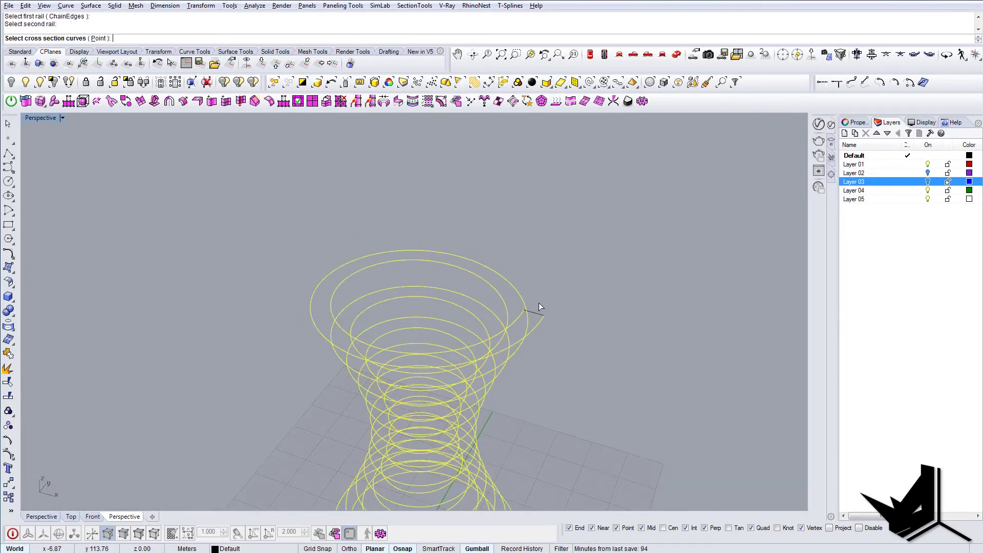
pyautogui.keyDown('shift'); pyautogui.moveTo(557, 385); pyautogui.dragTo(569, 302, button='right'); pyautogui.keyUp('shift')
pyautogui.click(522, 477)
pyautogui.press('Return')
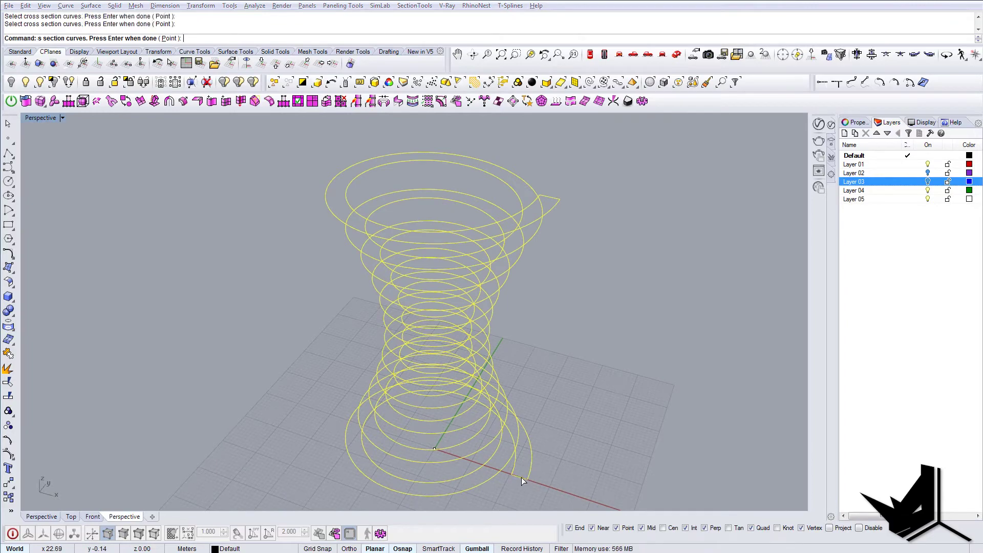
pyautogui.press('Return')
# Examine the swept ramp surface from several angles for twisting and undo the sweep.
pyautogui.moveTo(502, 426); pyautogui.dragTo(410, 353, button='right')
pyautogui.scroll(7, 398, 199)
pyautogui.moveTo(398, 199); pyautogui.dragTo(487, 266, button='right')
pyautogui.click(486, 270)
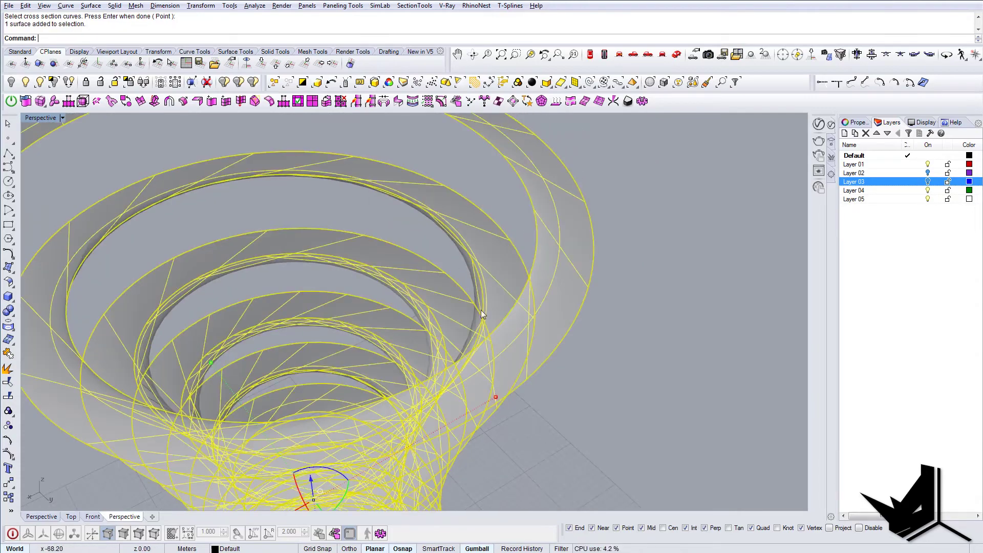
pyautogui.moveTo(481, 309); pyautogui.dragTo(444, 352, button='right')
pyautogui.scroll(5, 609, 319)
pyautogui.scroll(-5, 540, 327)
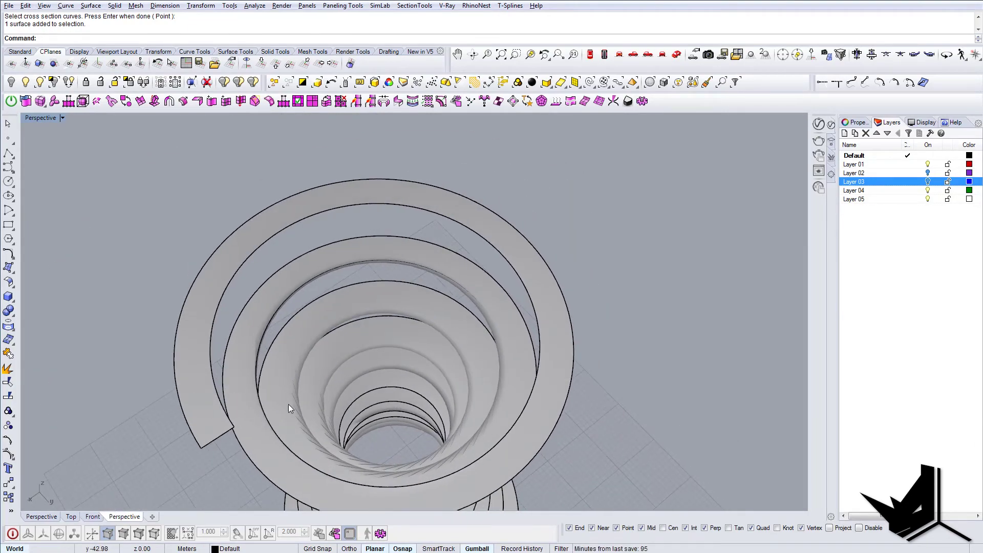
pyautogui.scroll(5, 288, 404)
pyautogui.click(240, 337)
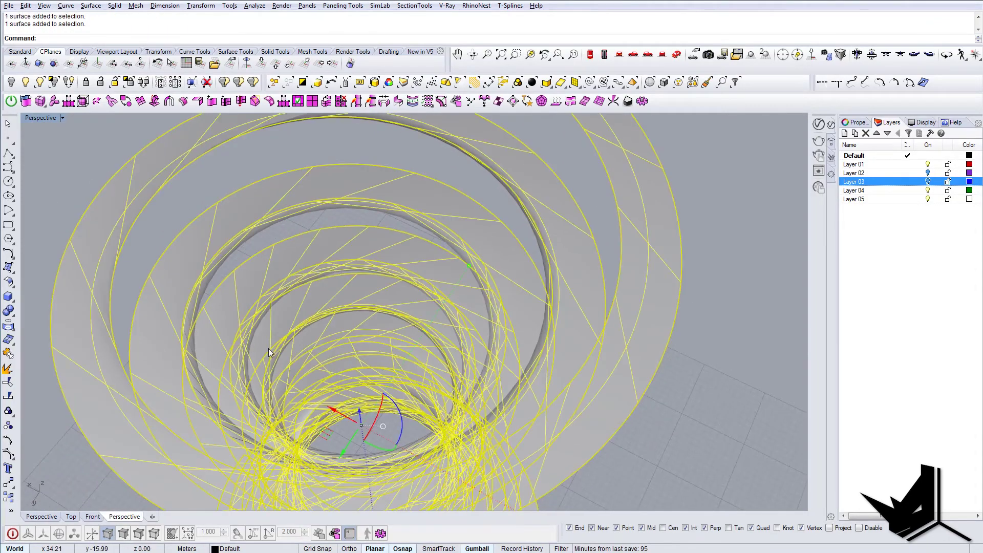
pyautogui.scroll(-5, 268, 348)
pyautogui.moveTo(271, 349); pyautogui.dragTo(445, 292, button='right')
pyautogui.hotkey('ctrl', 'z')
# Draw 4 m lines connecting the inner and outer spirals across the first two turns below the upper end.
pyautogui.moveTo(498, 308); pyautogui.dragTo(348, 304, button='right')
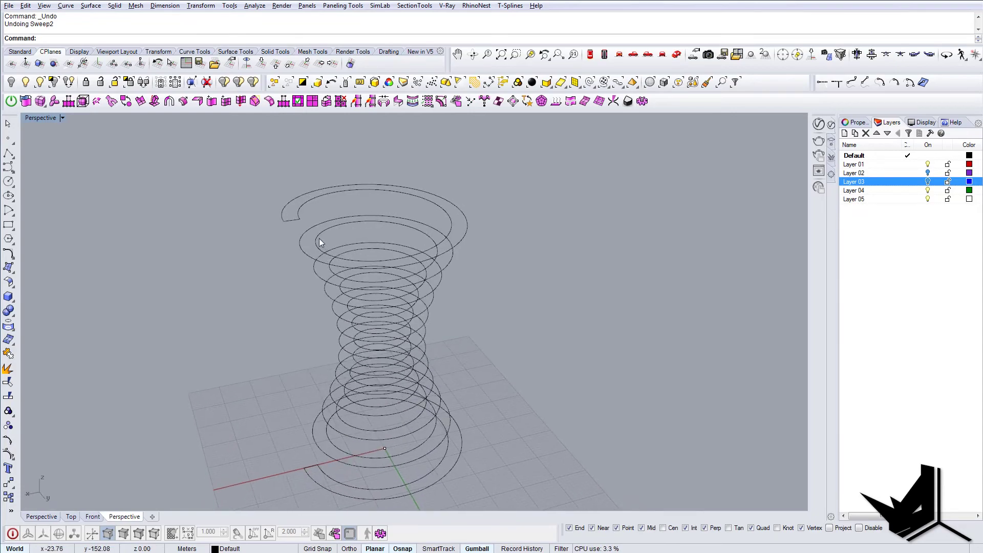
pyautogui.write('L')
pyautogui.press('Return')
pyautogui.scroll(5, 358, 251)
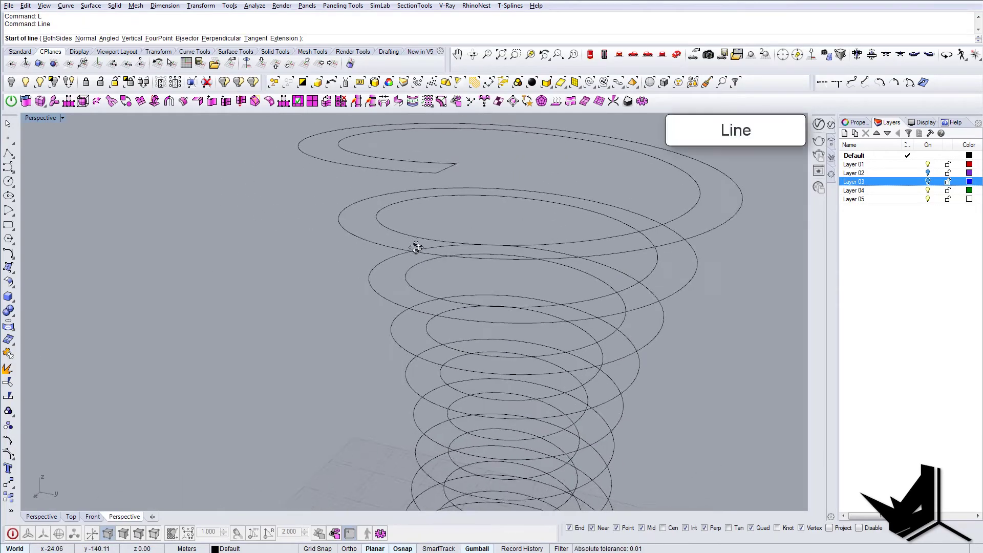
pyautogui.moveTo(415, 247); pyautogui.dragTo(518, 185, button='right')
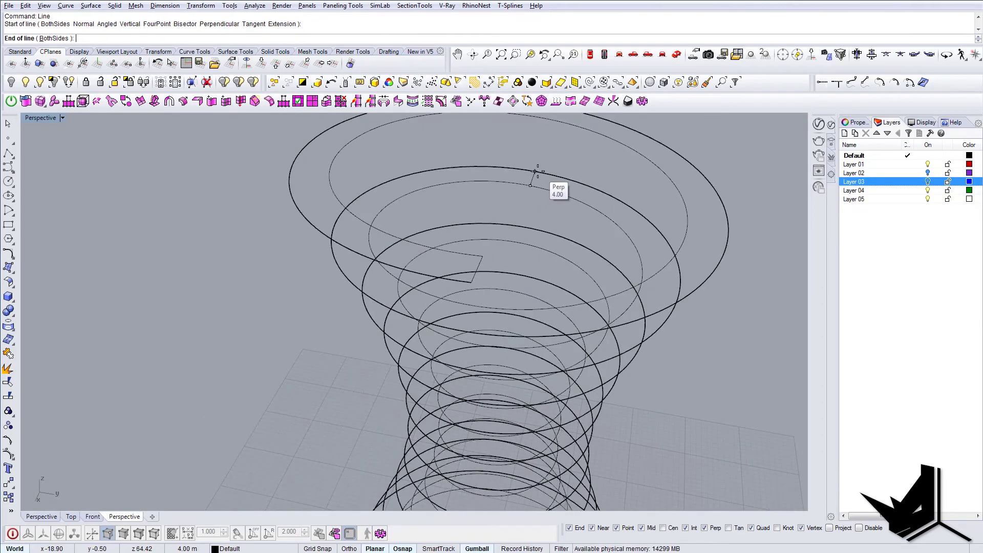
pyautogui.click(537, 171)
pyautogui.rightClick(534, 242)
pyautogui.click(520, 243)
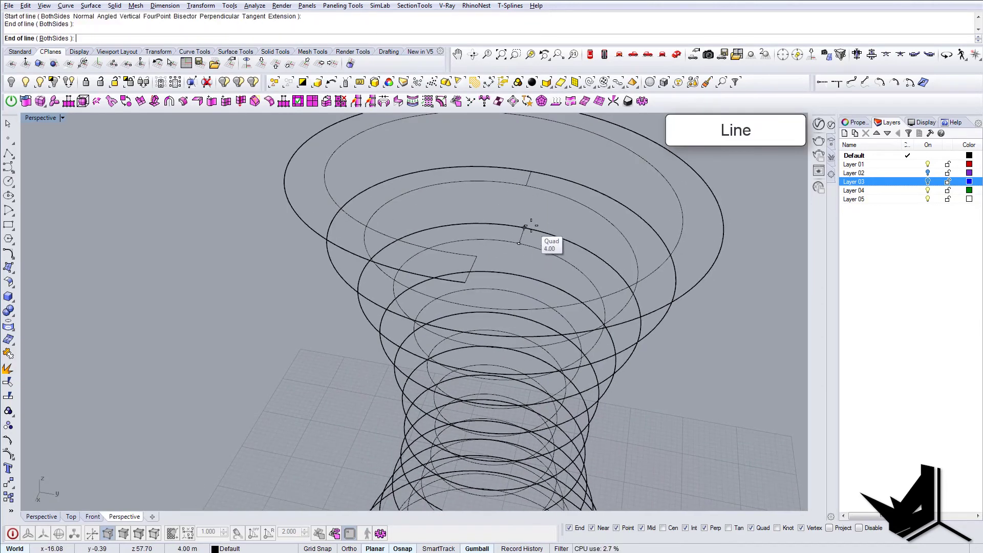
pyautogui.click(531, 225)
# Draw two more lines between the inner and outer spirals, one on each of the next two turns down.
pyautogui.moveTo(528, 247)
pyautogui.mouseDown(button='right')
pyautogui.moveTo(519, 284)
pyautogui.moveTo(464, 315)
pyautogui.mouseUp(button='right')
pyautogui.rightClick(517, 284)
pyautogui.click(514, 284)
pyautogui.click(522, 264)
pyautogui.rightClick(464, 318)
pyautogui.click(461, 325)
pyautogui.click(469, 304)
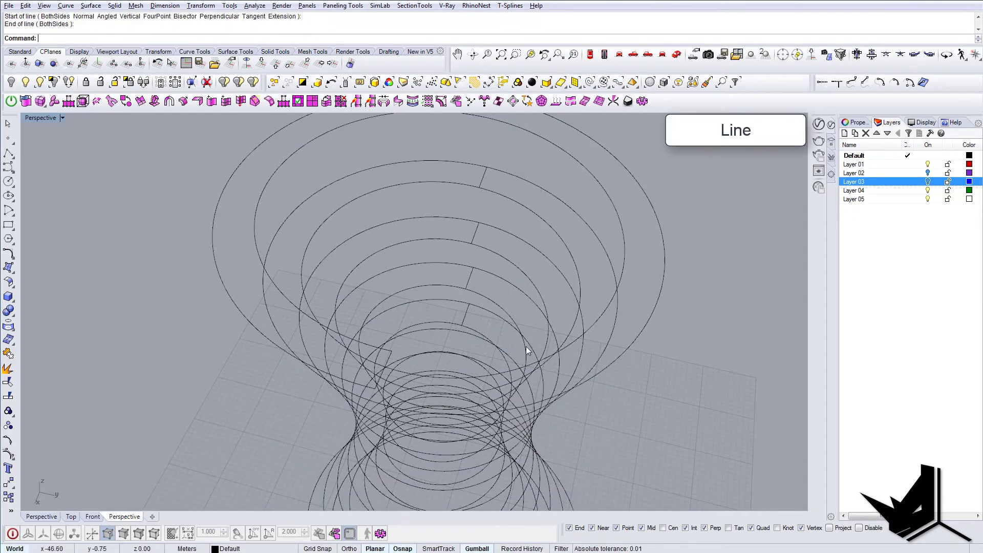
# Draw a 4 m line connecting the inner and outer spirals on the next turn down.
pyautogui.scroll(-6, 527, 346)
pyautogui.moveTo(522, 346); pyautogui.dragTo(381, 337, button='right')
pyautogui.scroll(4, 383, 319)
pyautogui.write('L')
pyautogui.press('Return')
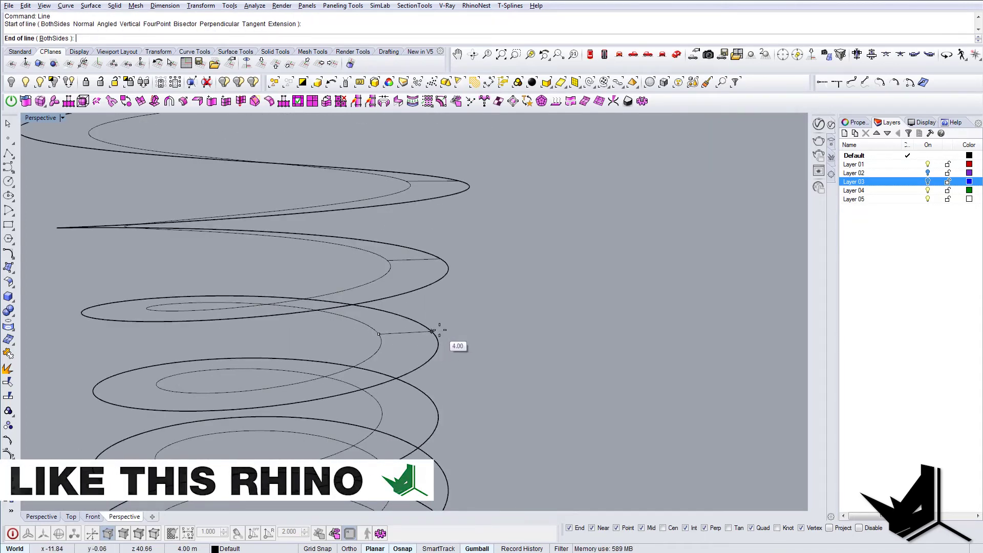
pyautogui.scroll(-5, 537, 359)
pyautogui.scroll(6, 449, 333)
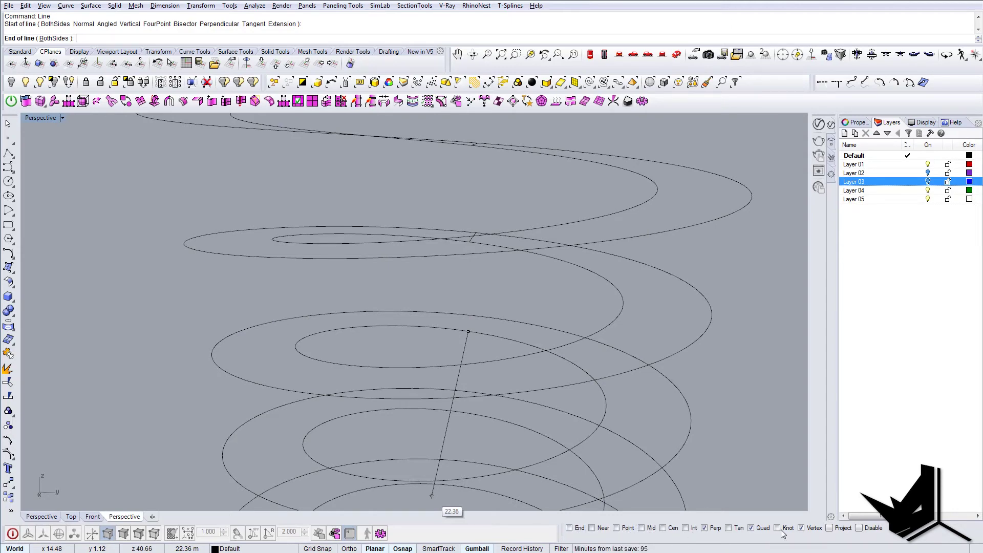
pyautogui.moveTo(482, 337); pyautogui.dragTo(473, 416, button='right')
pyautogui.write('L')
pyautogui.press('Return')
pyautogui.click(462, 365)
pyautogui.press('Escape')
pyautogui.press('Escape')
# Draw two more lines from the inner to the outer spiral on the lower turns near the tower's base.
pyautogui.write('L')
pyautogui.press('Return')
pyautogui.click(474, 416)
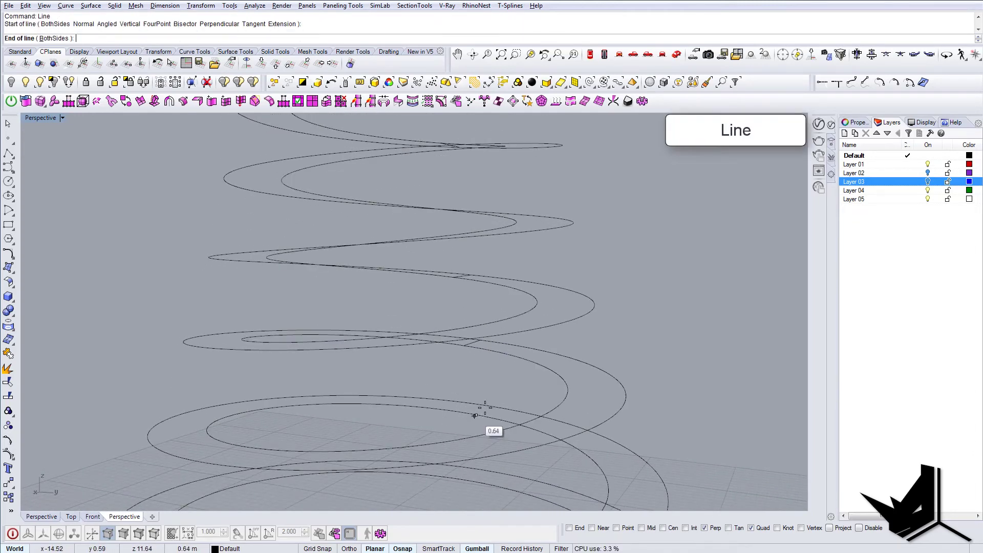
pyautogui.click(490, 408)
pyautogui.scroll(-8, 492, 409)
pyautogui.moveTo(496, 412)
pyautogui.mouseDown(button='right')
pyautogui.moveTo(477, 415)
pyautogui.moveTo(515, 425)
pyautogui.mouseUp(button='right')
pyautogui.scroll(8, 477, 415)
pyautogui.write('L')
pyautogui.press('Return')
pyautogui.click(513, 404)
pyautogui.click(528, 398)
pyautogui.scroll(-9, 528, 398)
pyautogui.scroll(-4, 516, 428)
# Sweep2 the ramp surface along both spirals using all the connecting lines as cross sections, without simplifying.
pyautogui.write('Sweep2')
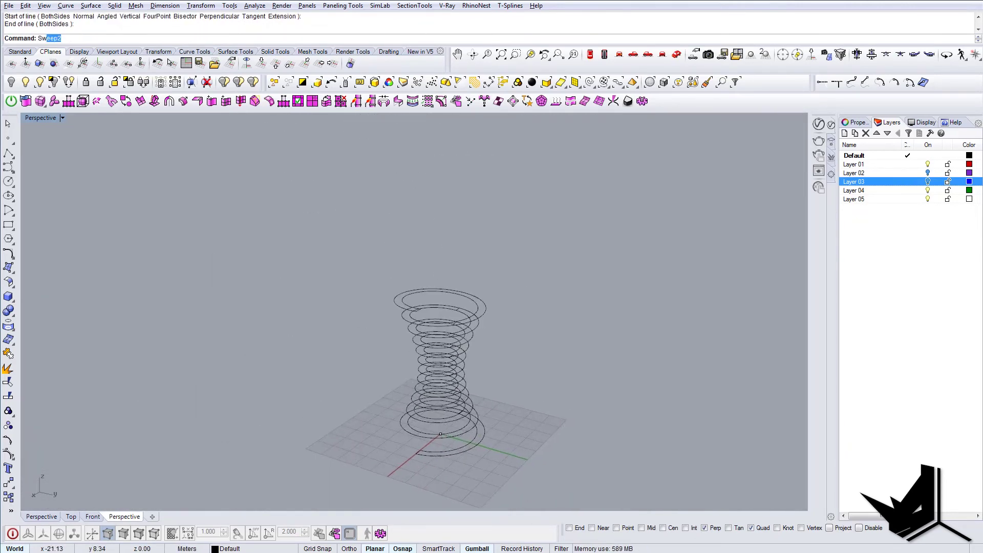
pyautogui.press('Return')
pyautogui.scroll(3, 471, 281)
pyautogui.click(462, 277)
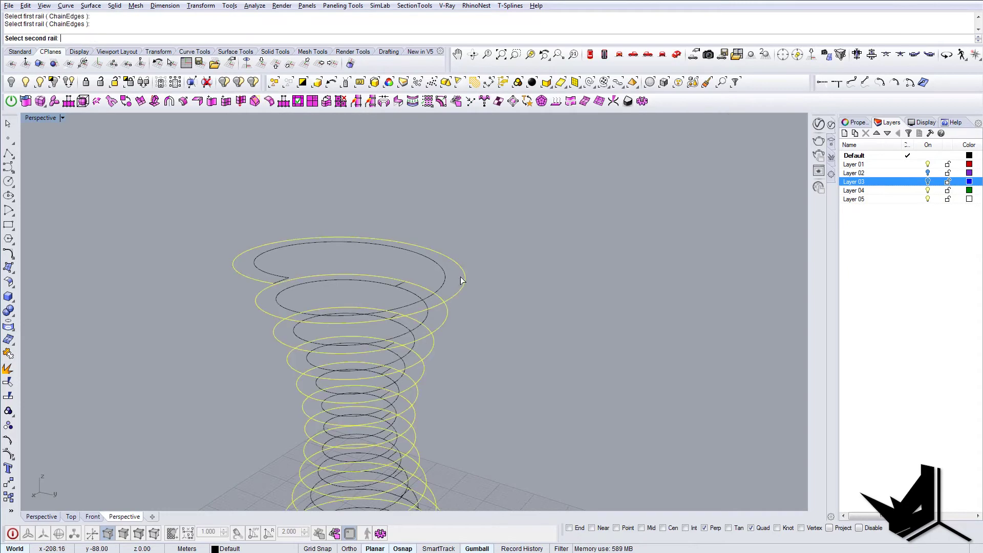
pyautogui.click(399, 287)
pyautogui.scroll(-4, 290, 284)
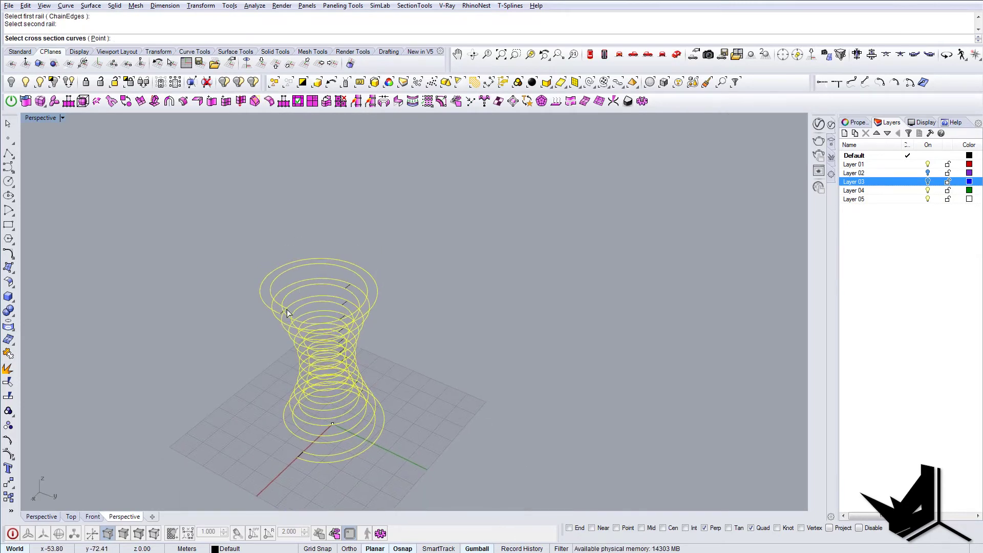
pyautogui.click(287, 310)
pyautogui.scroll(-1, 431, 318)
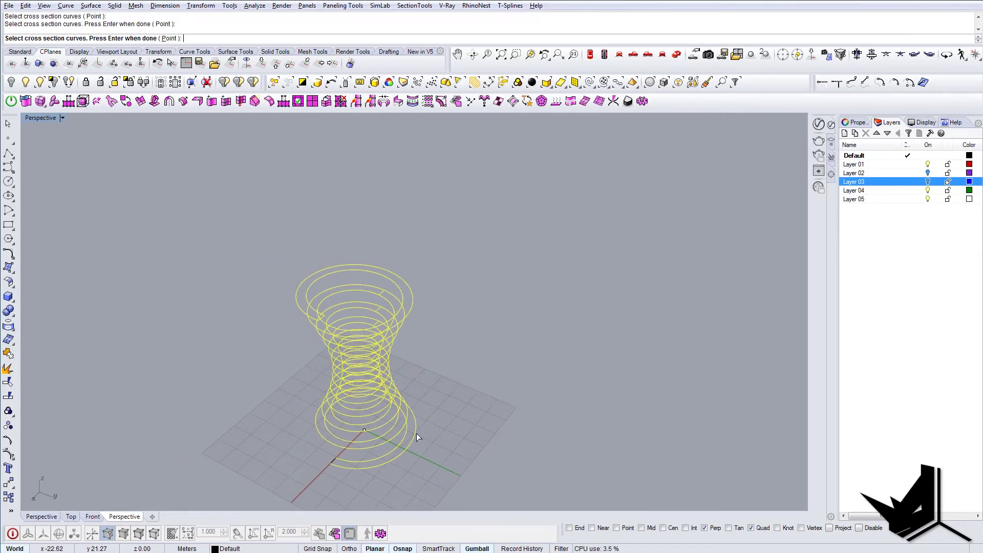
pyautogui.press('Return')
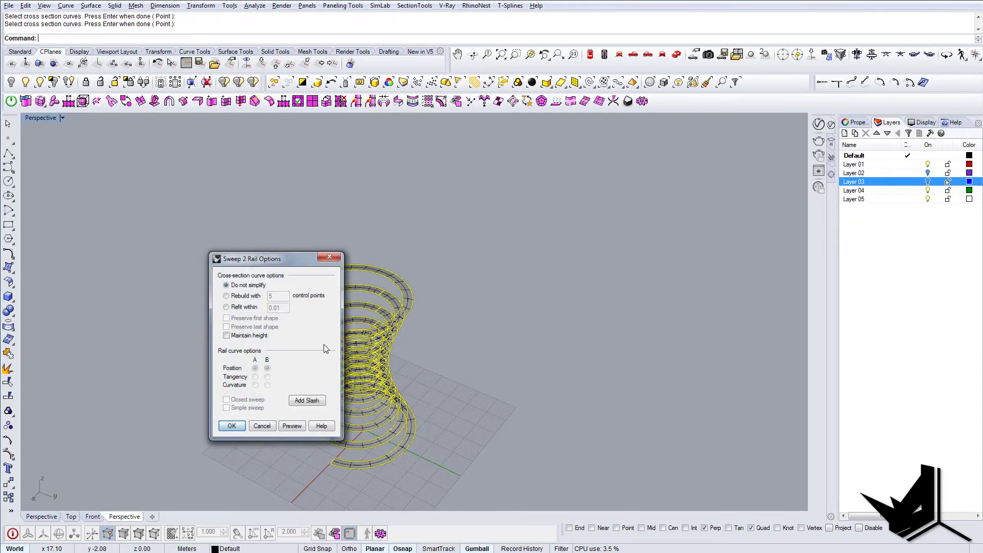
pyautogui.press('Return')
# Extrude the swept ramp surface slightly in the vertical direction to give it a thin slab thickness.
pyautogui.scroll(5, 327, 307)
pyautogui.moveTo(399, 396); pyautogui.dragTo(266, 204, button='right')
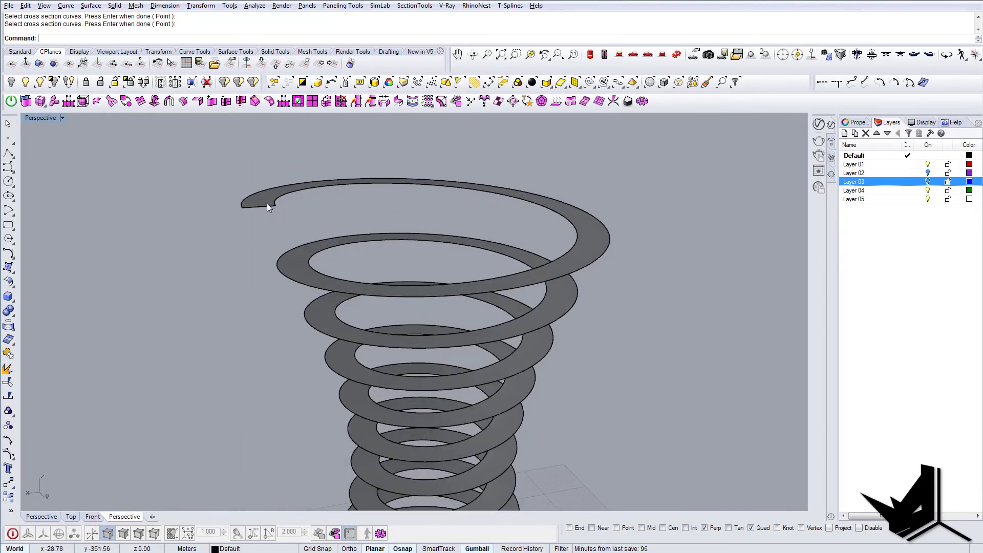
pyautogui.click(264, 202)
pyautogui.moveTo(387, 222); pyautogui.dragTo(480, 375, button='right')
pyautogui.moveTo(464, 327); pyautogui.dragTo(487, 395, button='right')
pyautogui.moveTo(476, 386); pyautogui.dragTo(479, 388)
pyautogui.press('Escape')
pyautogui.moveTo(521, 309); pyautogui.dragTo(467, 298, button='right')
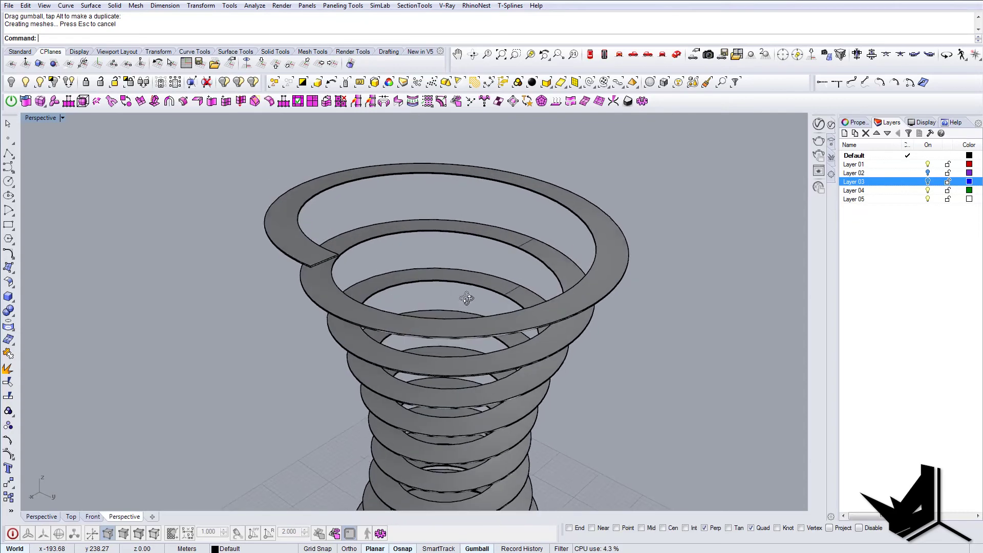
# Extrude the inner spiral curve upward to form a continuous railing along the ramp's inner edge.
pyautogui.click(298, 227)
pyautogui.press('Escape')
pyautogui.scroll(2, 298, 226)
pyautogui.click(299, 227)
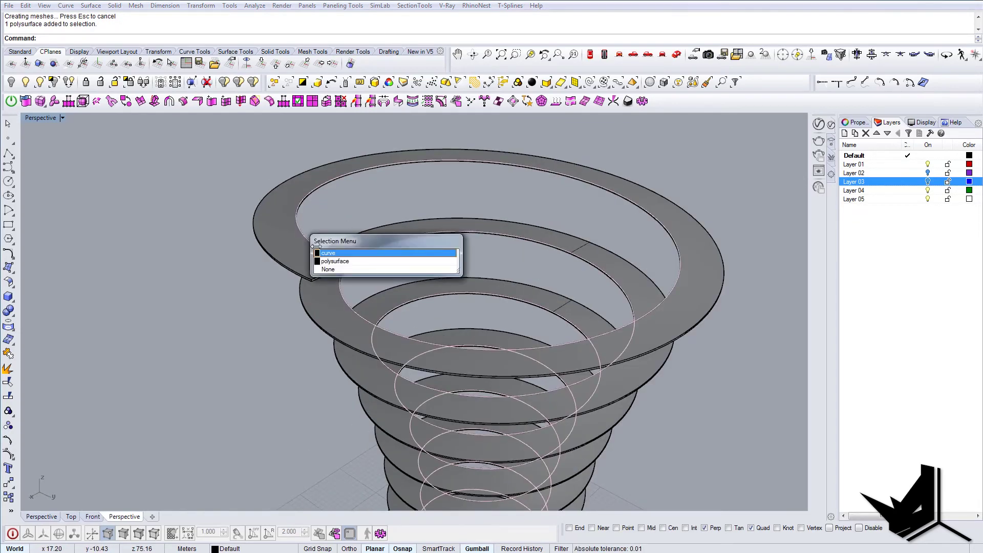
pyautogui.click(333, 254)
pyautogui.scroll(-4, 338, 254)
pyautogui.moveTo(344, 252); pyautogui.dragTo(400, 230, button='right')
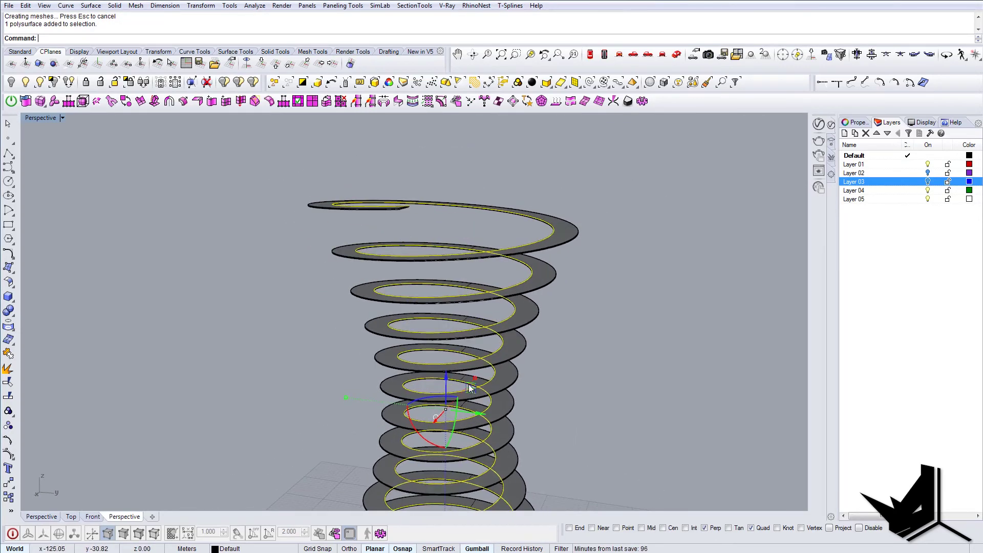
pyautogui.moveTo(469, 387); pyautogui.dragTo(442, 391, button='right')
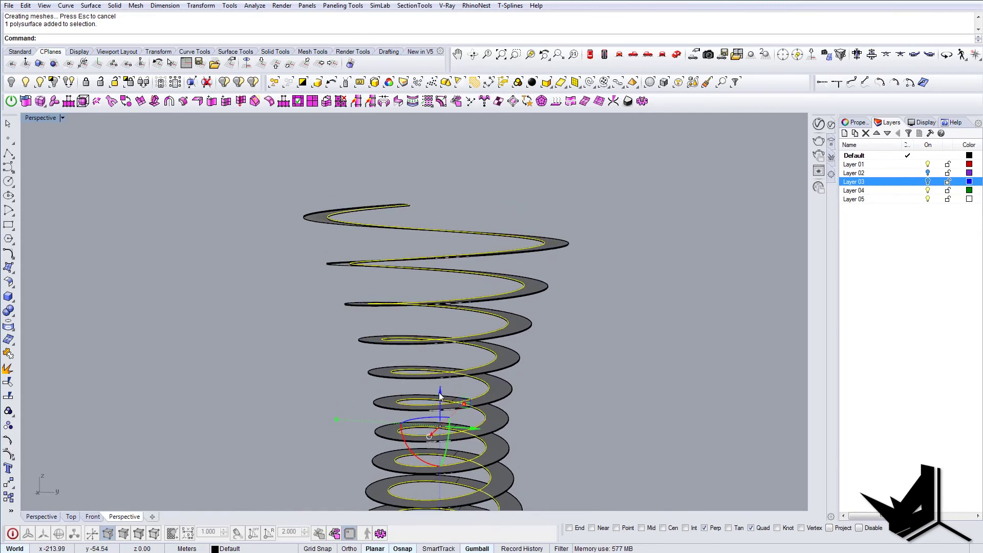
pyautogui.moveTo(441, 392); pyautogui.dragTo(439, 381)
pyautogui.moveTo(440, 381); pyautogui.dragTo(250, 266, button='right')
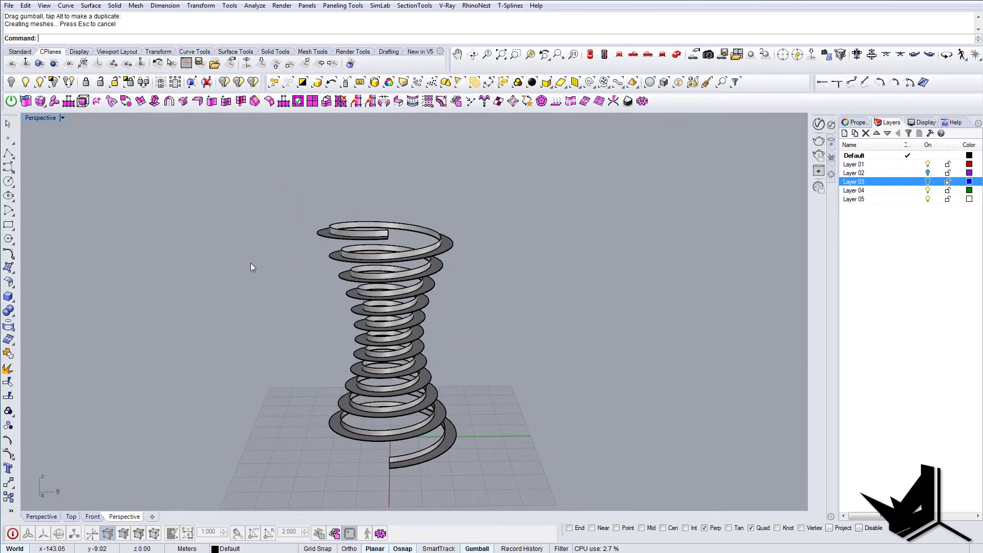
# Show the hidden purple lattice pipes and turn on Layer 03 with the blue tower surface.
pyautogui.click(40, 83)
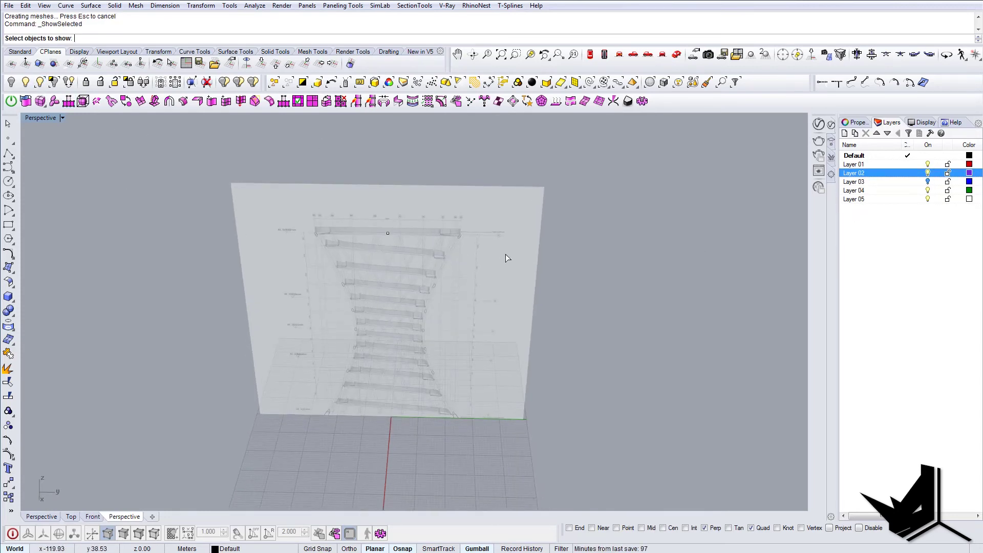
pyautogui.press('Return')
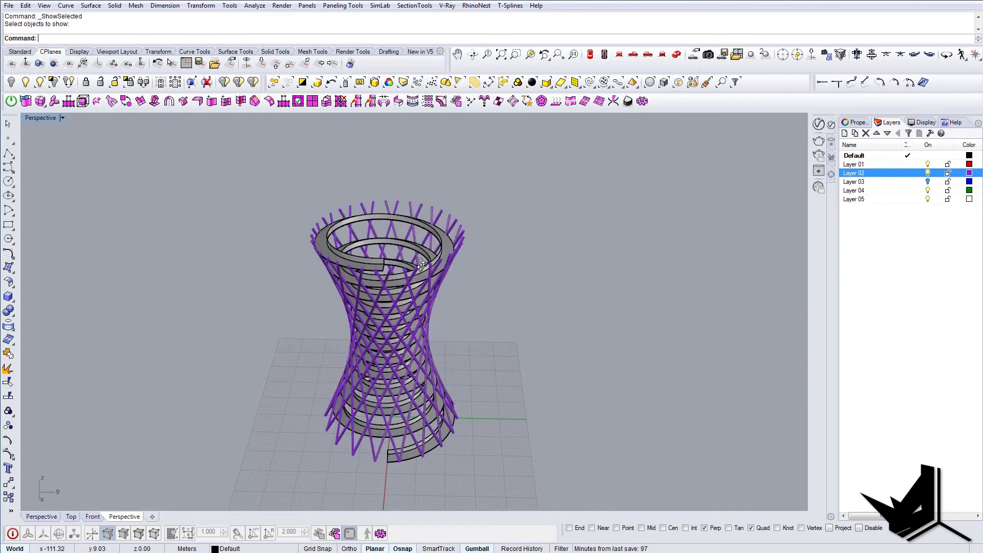
pyautogui.scroll(5, 422, 269)
pyautogui.moveTo(420, 264); pyautogui.dragTo(392, 257, button='right')
pyautogui.click(928, 182)
pyautogui.scroll(4, 461, 266)
pyautogui.scroll(-5, 461, 266)
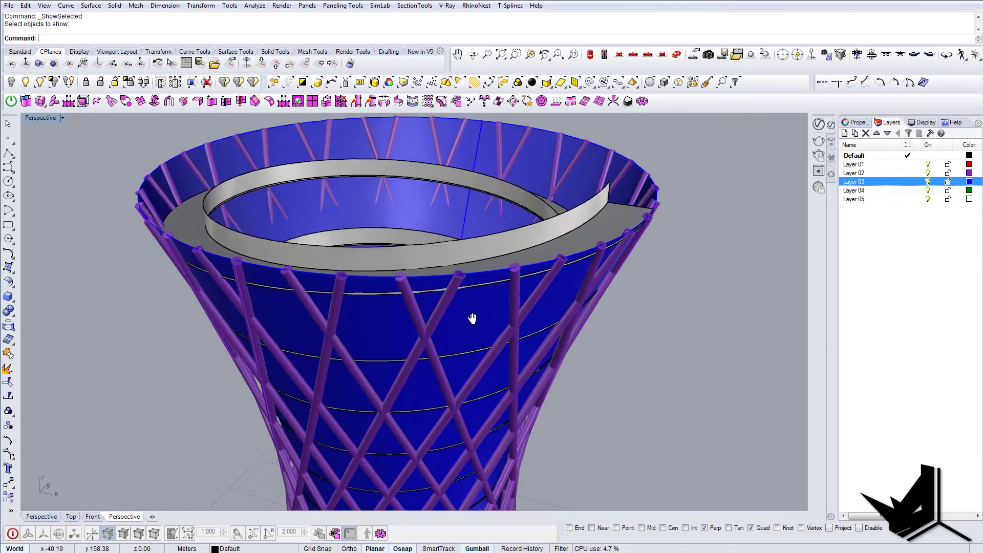
pyautogui.moveTo(458, 334); pyautogui.dragTo(497, 280, button='right')
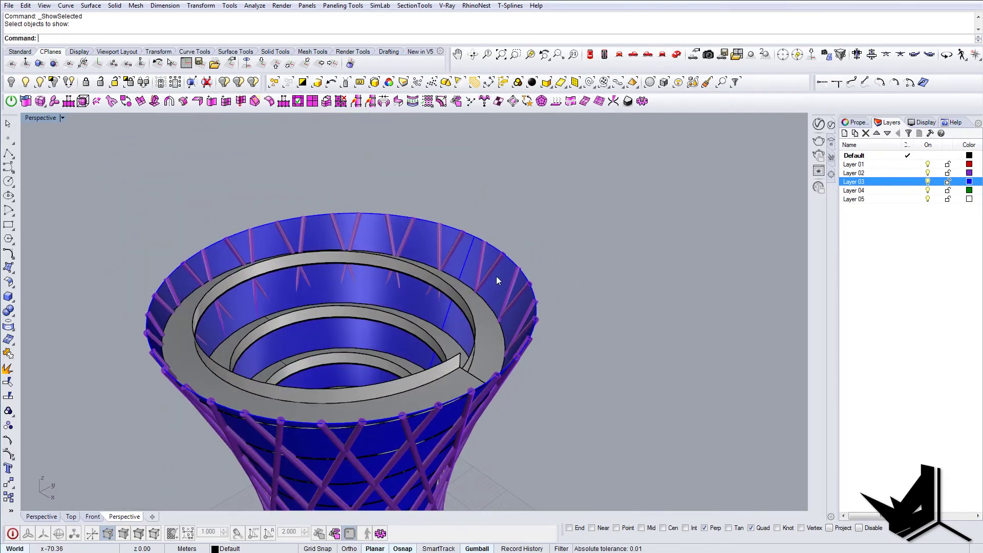
# Duplicate the top edge of the blue tower surface and scale a copy of it inward to about the ramp's inner edge.
pyautogui.click(494, 245)
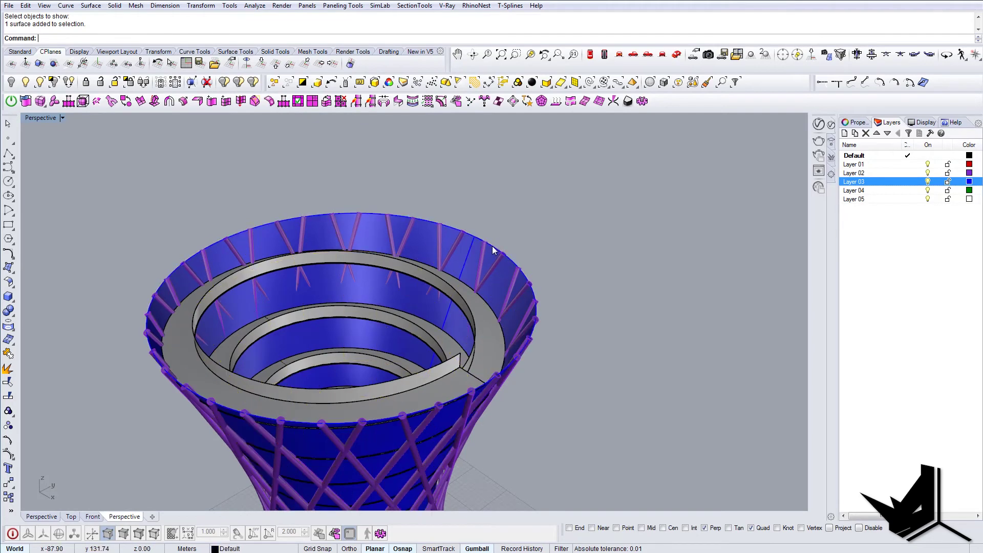
pyautogui.press('Return')
pyautogui.moveTo(497, 252); pyautogui.dragTo(458, 267, button='right')
pyautogui.write('DupEdge')
pyautogui.press('Return')
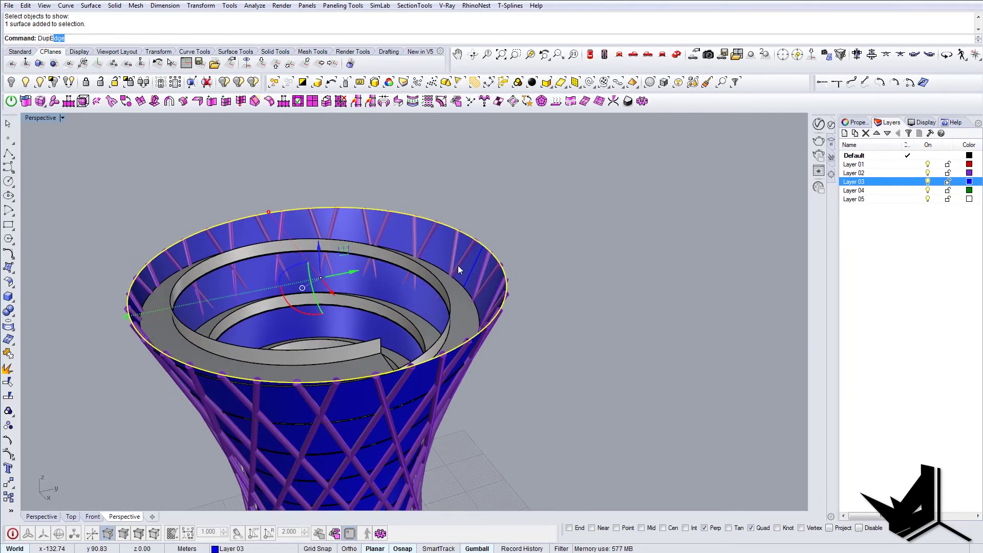
pyautogui.moveTo(420, 306); pyautogui.dragTo(353, 300, button='right')
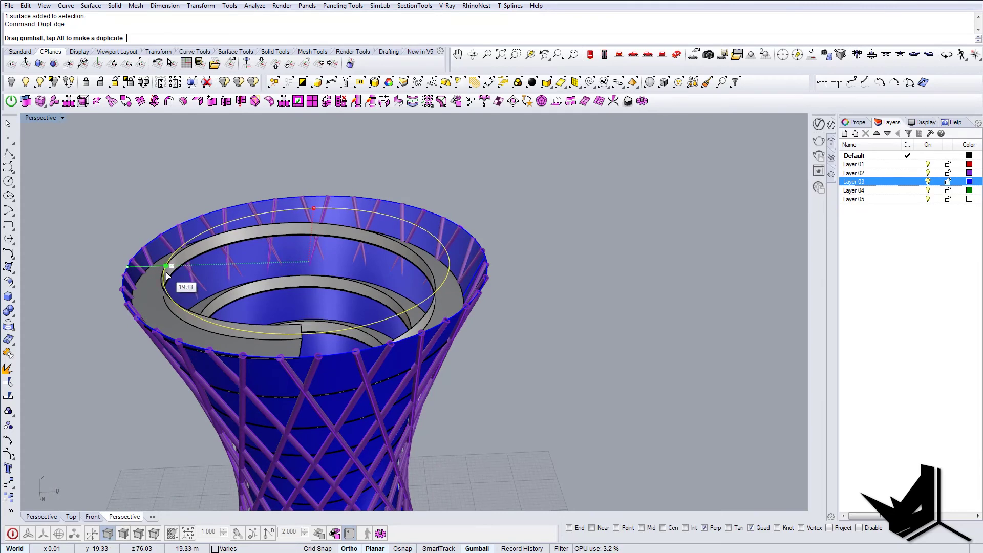
pyautogui.click(448, 261)
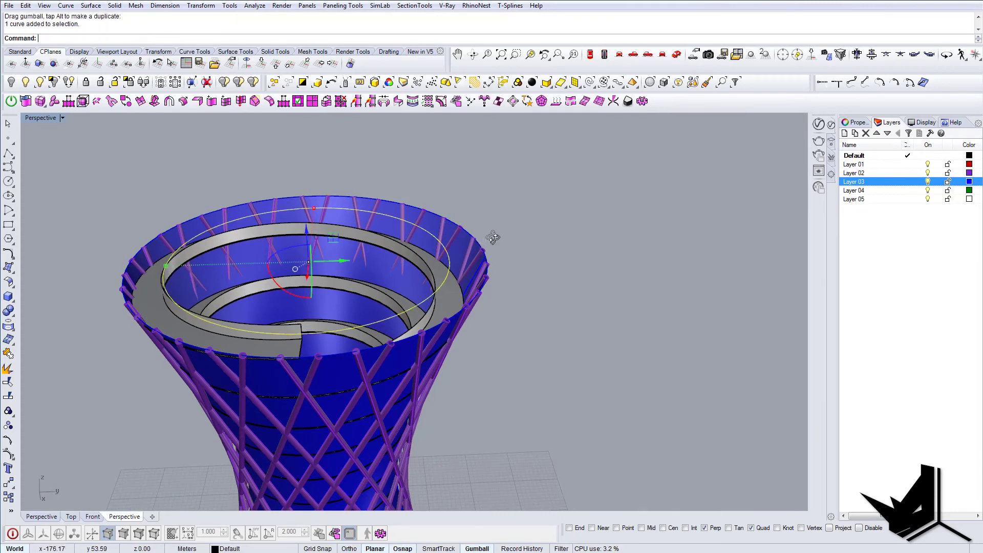
# Create a planar ring surface between the outer and inner rim curves at the tower's top.
pyautogui.moveTo(492, 237); pyautogui.dragTo(509, 249, button='right')
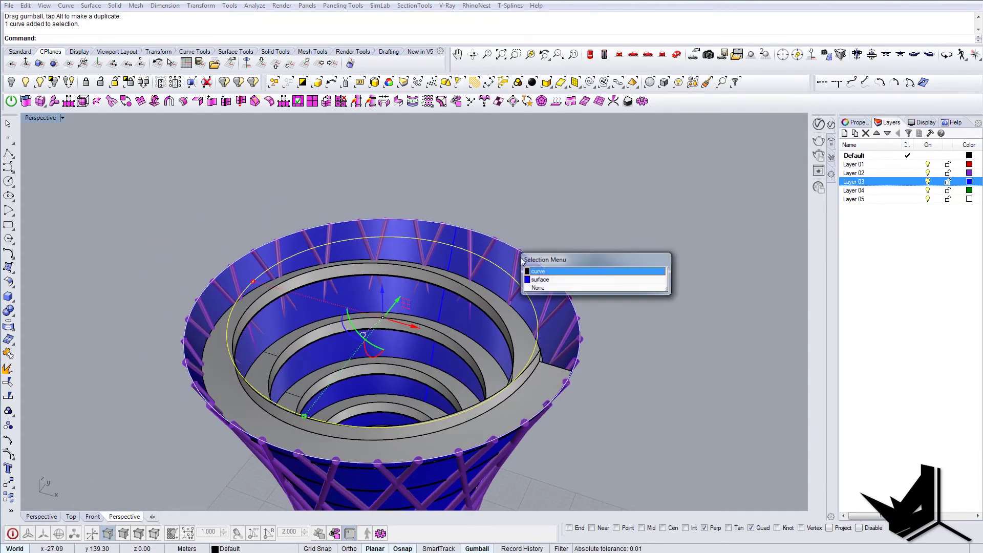
pyautogui.click(536, 271)
pyautogui.write('ps')
pyautogui.press('Return')
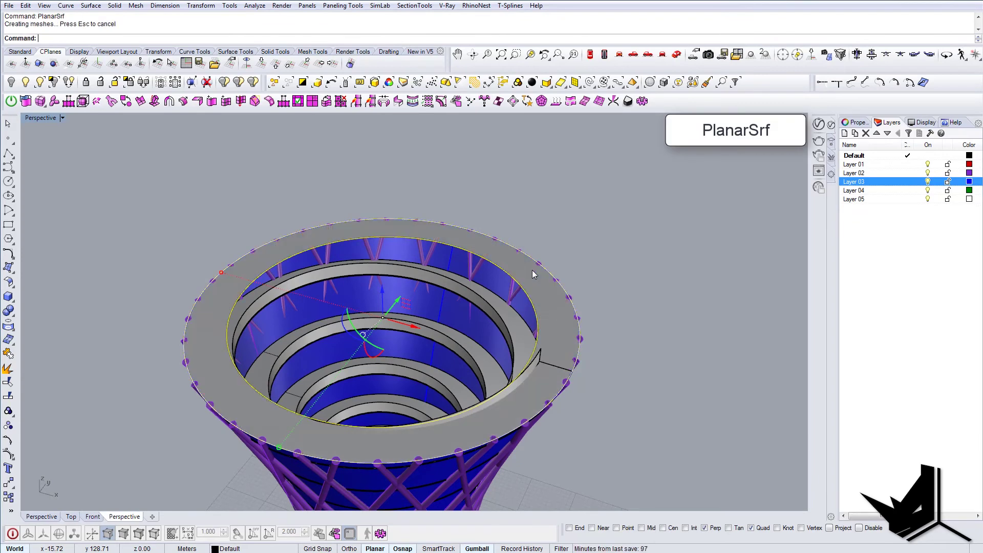
pyautogui.press('Escape')
# Examine how the planar ring meets the ramp's upper end and the inner railing.
pyautogui.moveTo(533, 270); pyautogui.dragTo(402, 417, button='right')
pyautogui.scroll(7, 460, 269)
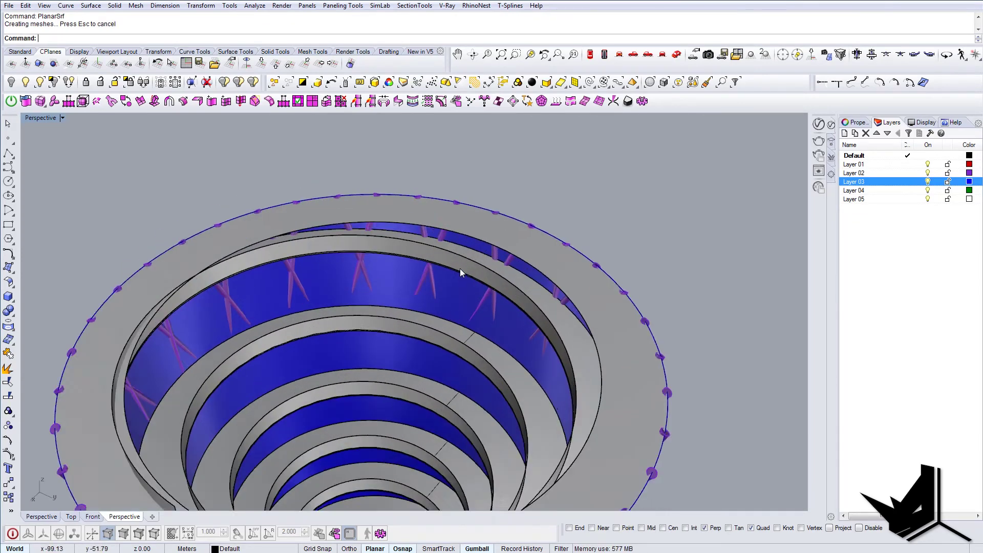
pyautogui.moveTo(459, 268); pyautogui.dragTo(468, 248, button='right')
pyautogui.scroll(-5, 468, 248)
pyautogui.scroll(2, 307, 240)
pyautogui.scroll(-3, 309, 255)
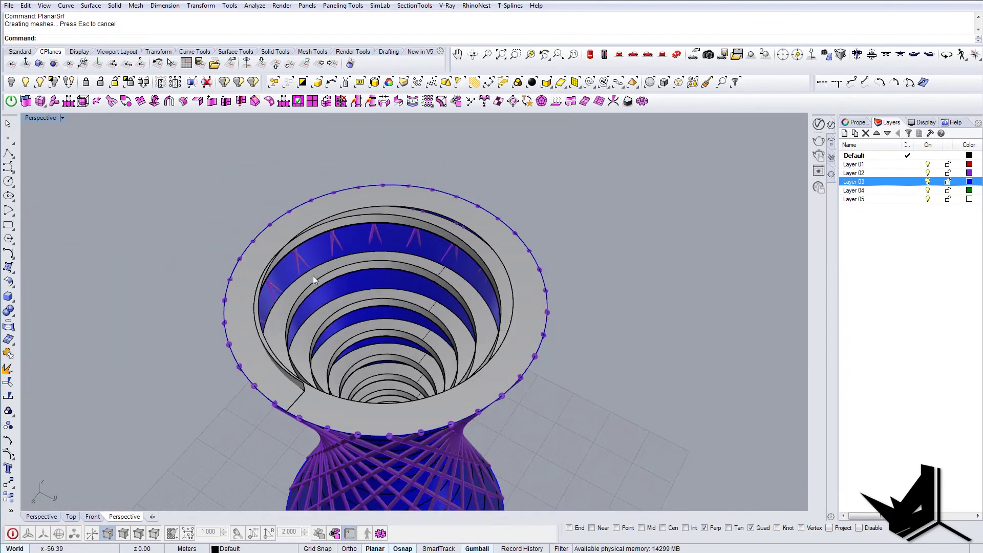
pyautogui.scroll(4, 292, 266)
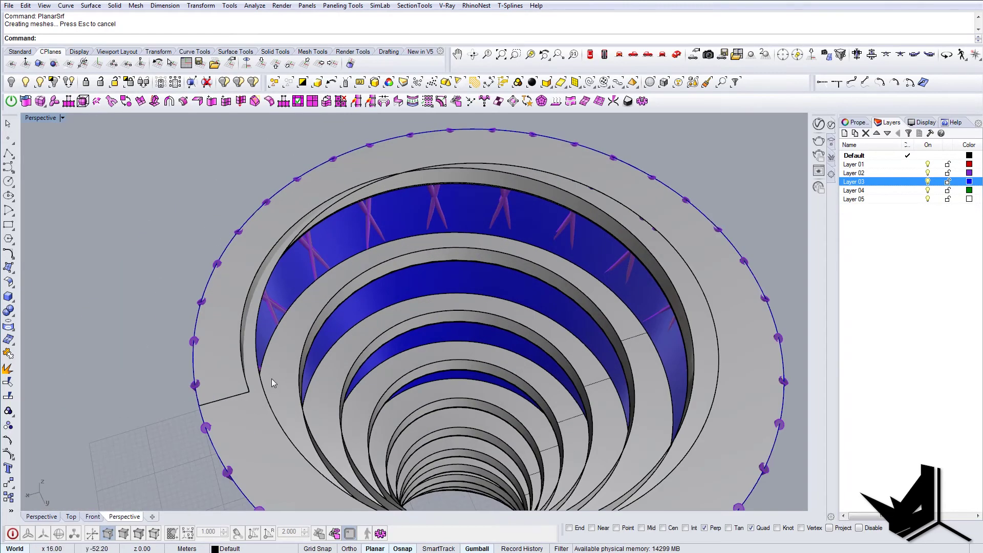
pyautogui.moveTo(271, 379); pyautogui.dragTo(279, 290, button='right')
pyautogui.moveTo(339, 297); pyautogui.dragTo(376, 342, button='right')
# Delete the extra rim geometry at the tower's top and hide the blue tower surface.
pyautogui.press('Delete')
pyautogui.click(520, 334)
pyautogui.press('Delete')
pyautogui.click(404, 379)
pyautogui.scroll(-4, 403, 380)
pyautogui.click(11, 82)
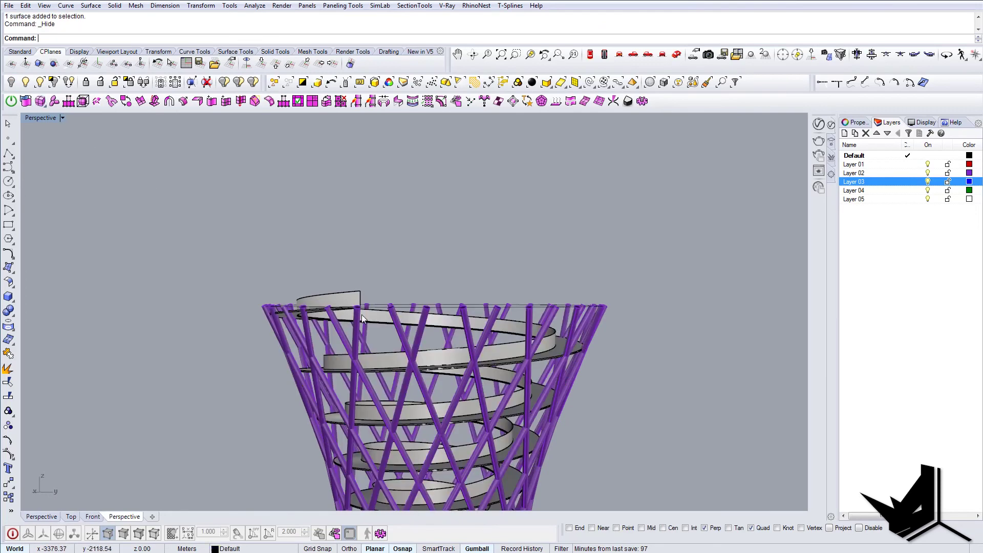
# Match the properties of all the purple lattice pipes to those of the spiral ramp's railing, including layer and display color.
pyautogui.scroll(-3, 382, 263)
pyautogui.moveTo(382, 263); pyautogui.dragTo(462, 320, button='right')
pyautogui.scroll(-2, 411, 339)
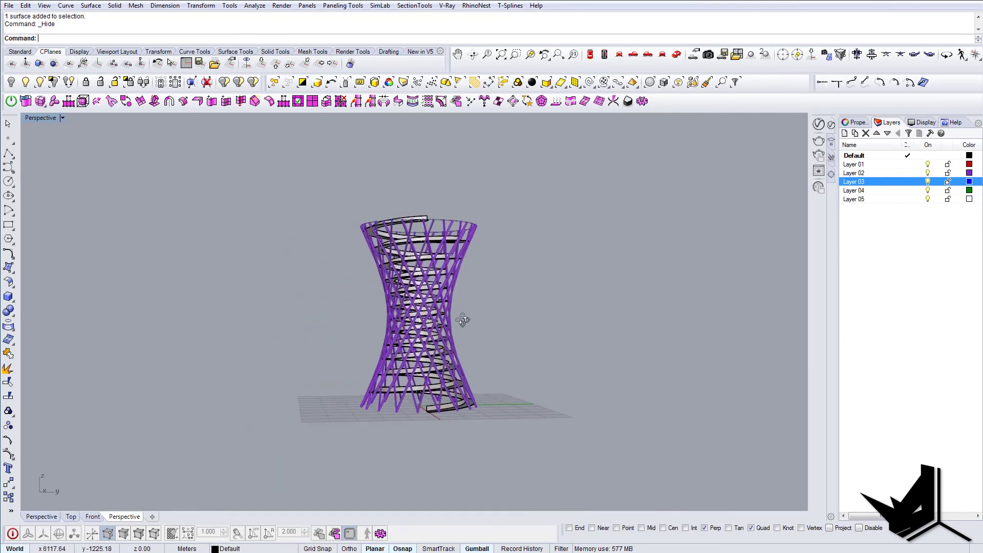
pyautogui.scroll(3, 446, 325)
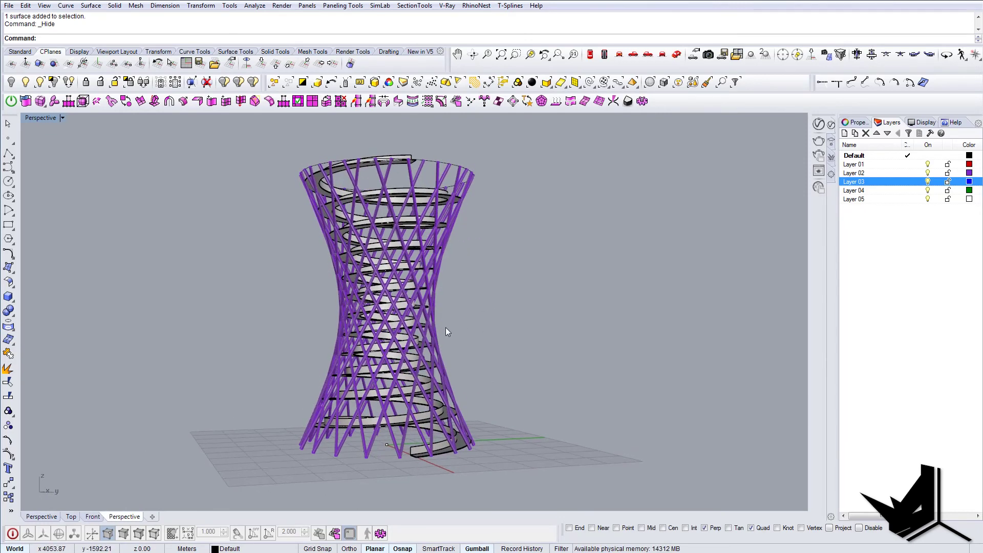
pyautogui.click(419, 239)
pyautogui.keyDown('shift'); pyautogui.moveTo(394, 301); pyautogui.dragTo(409, 308, button='right'); pyautogui.keyUp('shift')
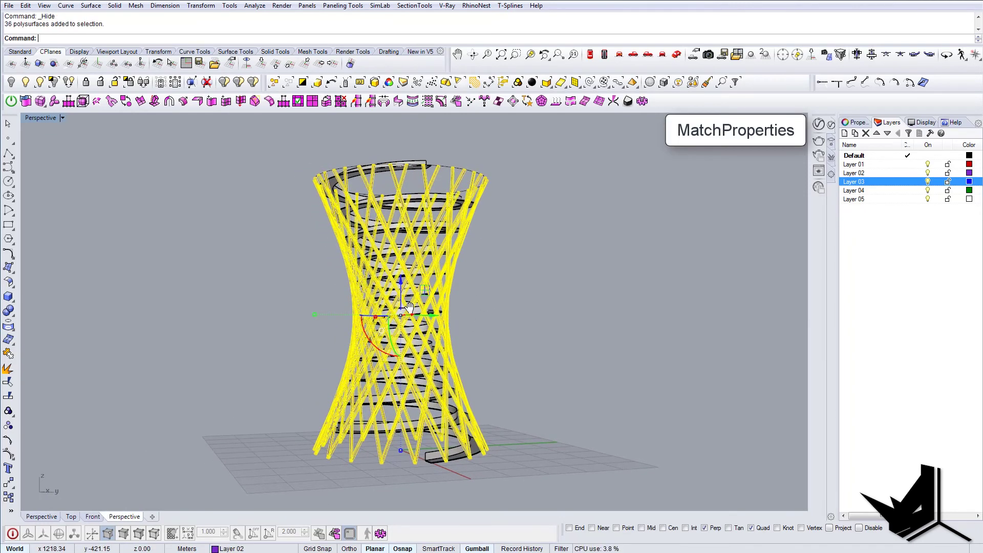
pyautogui.write('t')
pyautogui.press('Return')
pyautogui.click(409, 423)
pyautogui.press('Return')
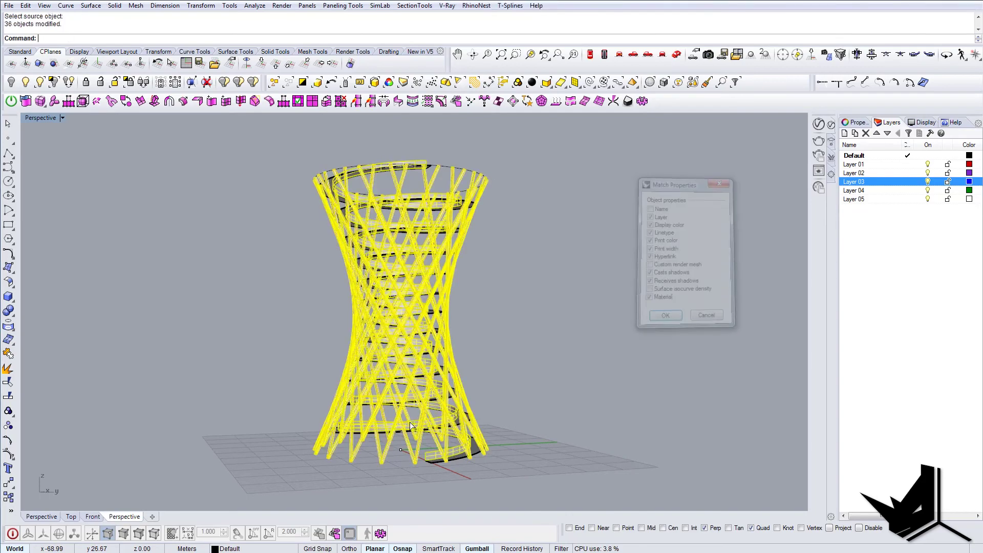
pyautogui.moveTo(410, 422); pyautogui.dragTo(218, 428, button='right')
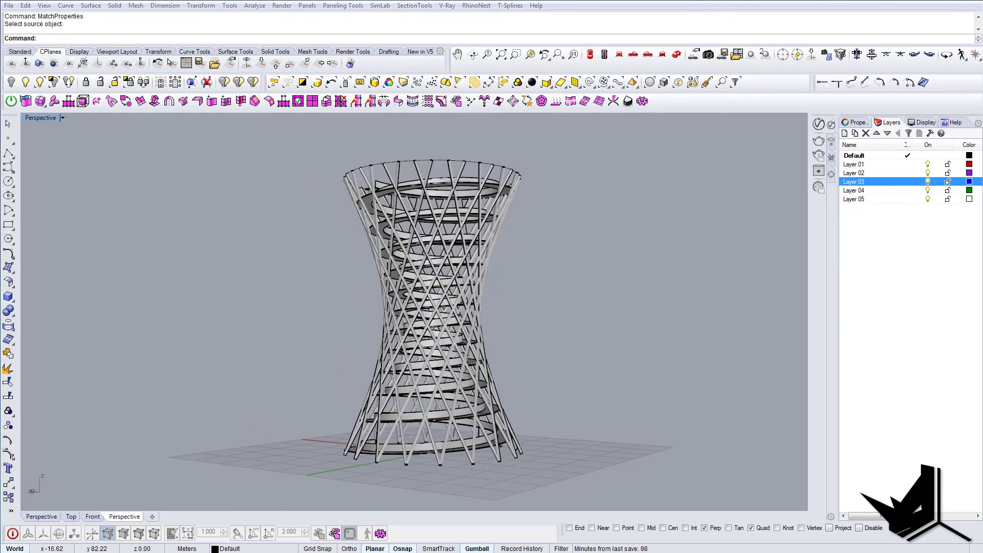
# Switch to Windows Photo Viewer and view the whole reference elevation drawing of the tower.
pyautogui.hotkey('alt', 'Tab')
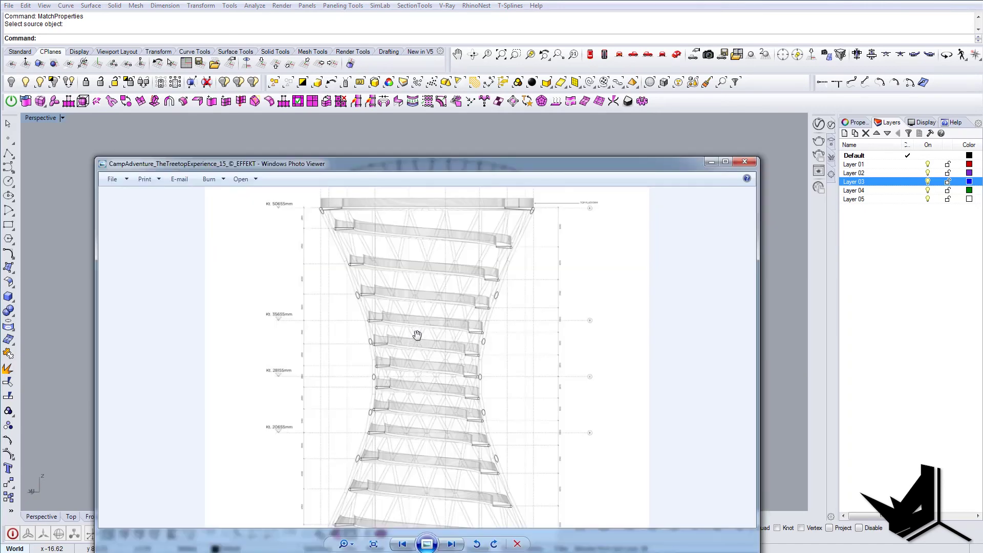
pyautogui.moveTo(446, 161); pyautogui.dragTo(441, 80)
pyautogui.scroll(-3, 438, 293)
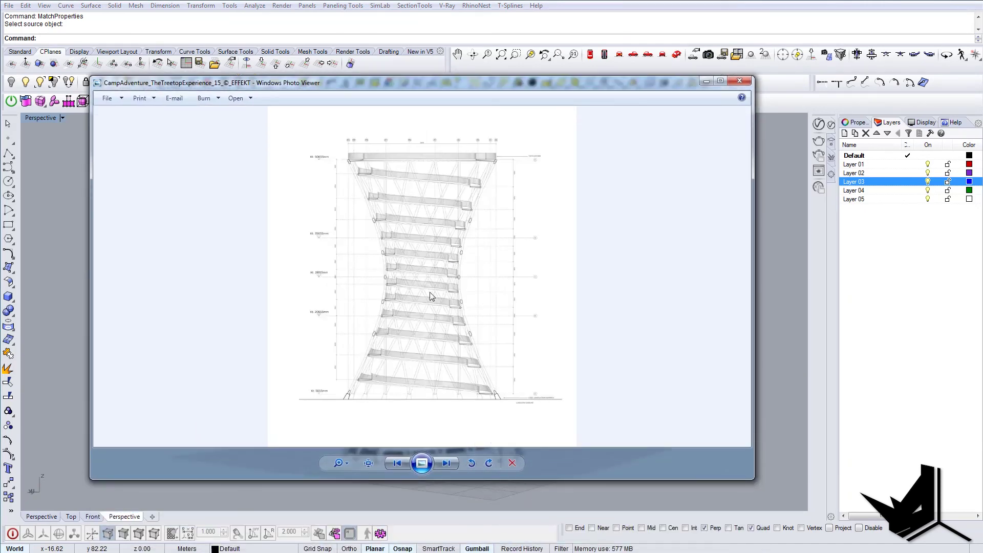
# View the reference plan drawing and the aerial rendering of the tower in the forest, and switch back to Rhino.
pyautogui.press('Right')
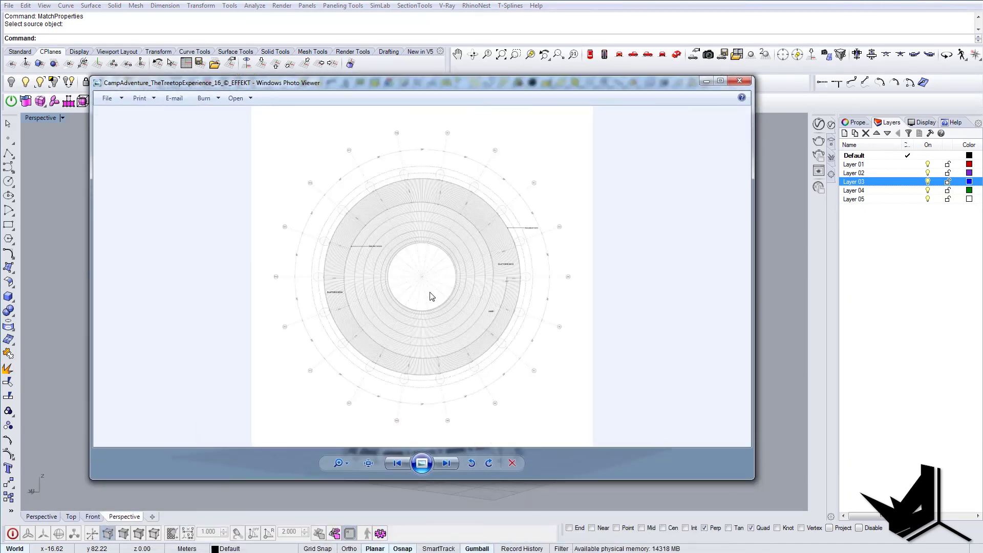
pyautogui.press('Right')
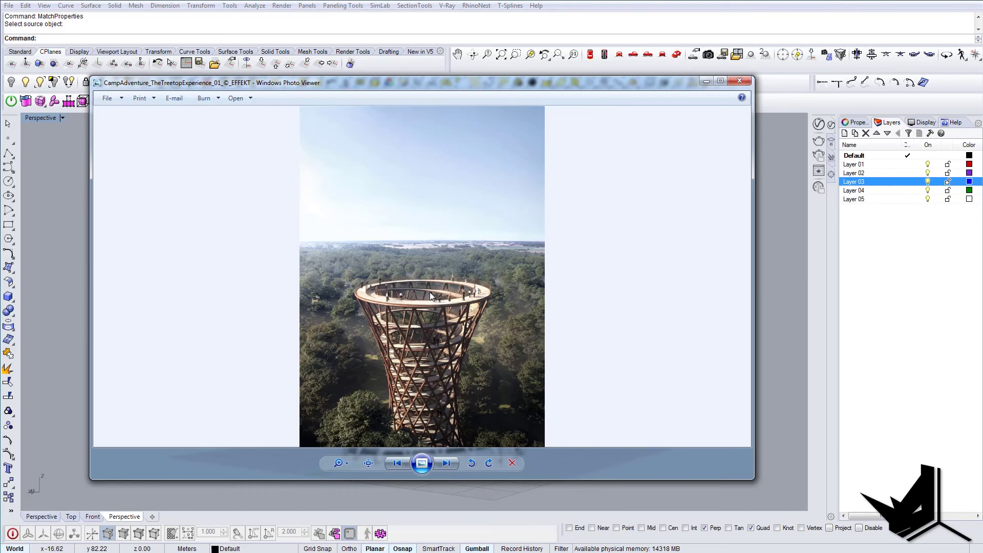
pyautogui.click(705, 81)
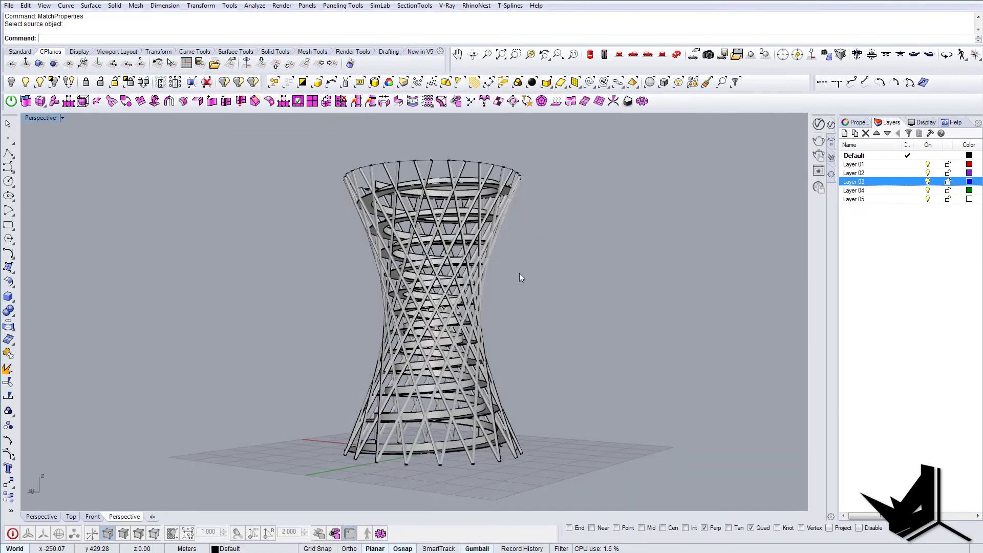
# Select the spiral inner railing surface and inspect its course from the tower's base to its upper end.
pyautogui.scroll(5, 432, 445)
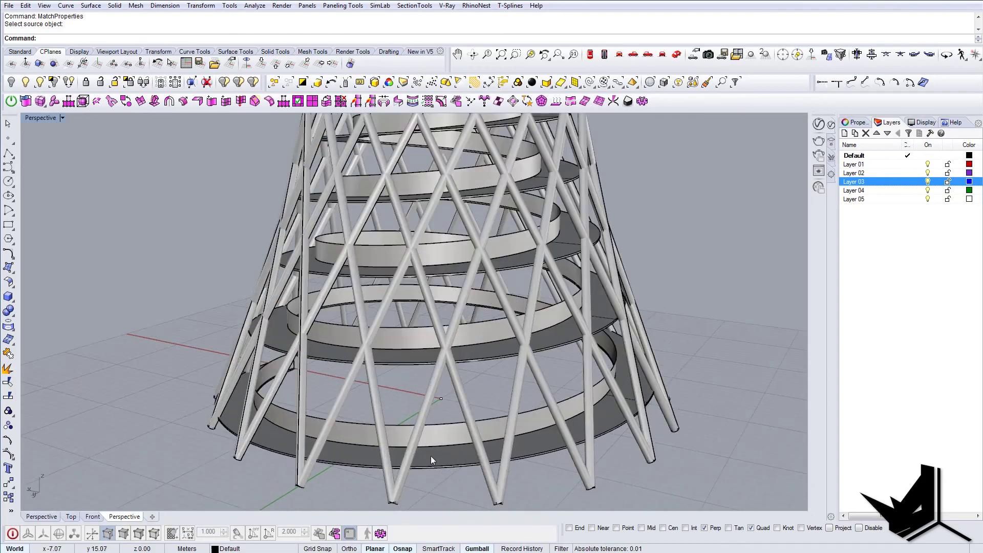
pyautogui.moveTo(433, 437); pyautogui.dragTo(381, 441, button='right')
pyautogui.moveTo(347, 413); pyautogui.dragTo(386, 403, button='right')
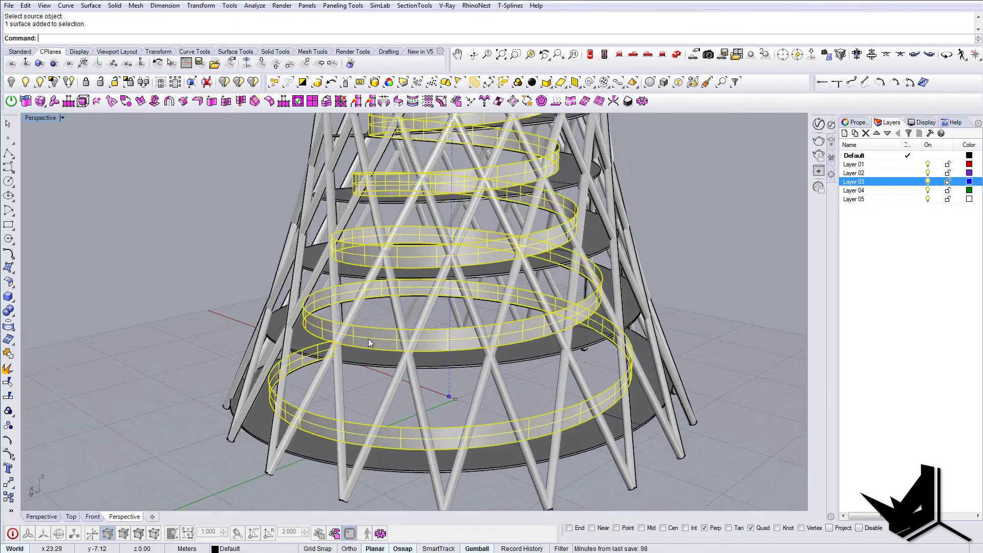
pyautogui.scroll(2, 369, 340)
pyautogui.scroll(-8, 382, 298)
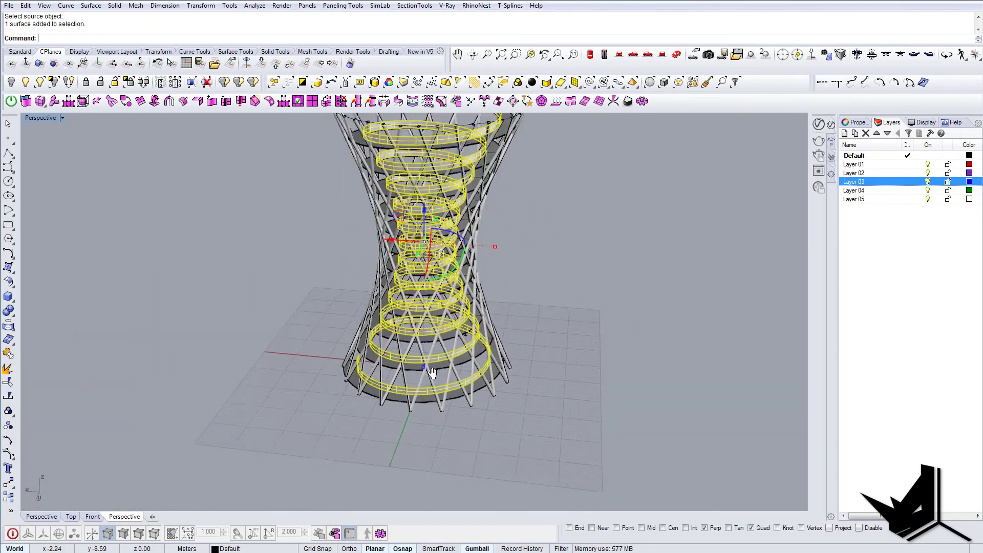
pyautogui.scroll(8, 318, 210)
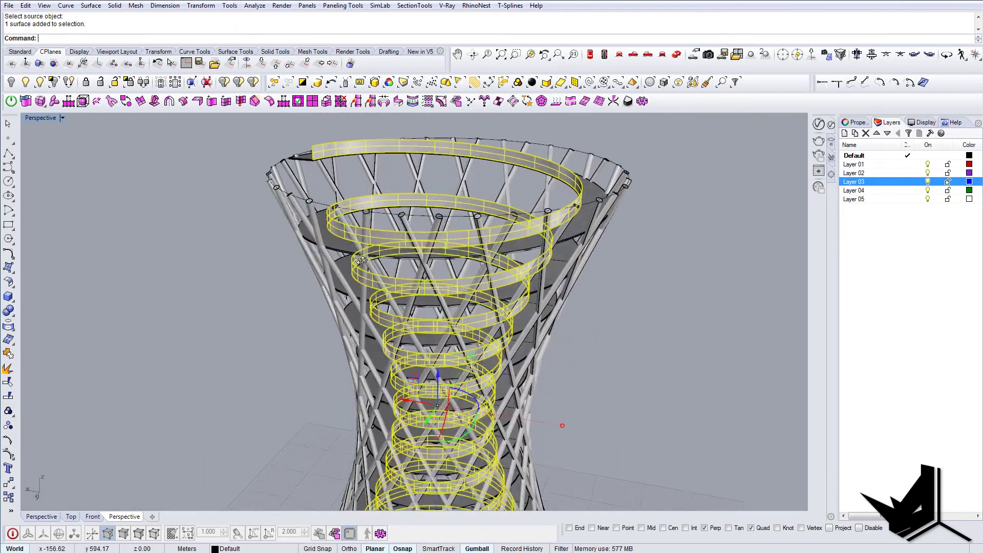
pyautogui.scroll(-5, 307, 220)
# Select the spiral curve along the ramp's outer edge, inspect its course, and review the whole tower with nothing selected.
pyautogui.click(293, 228)
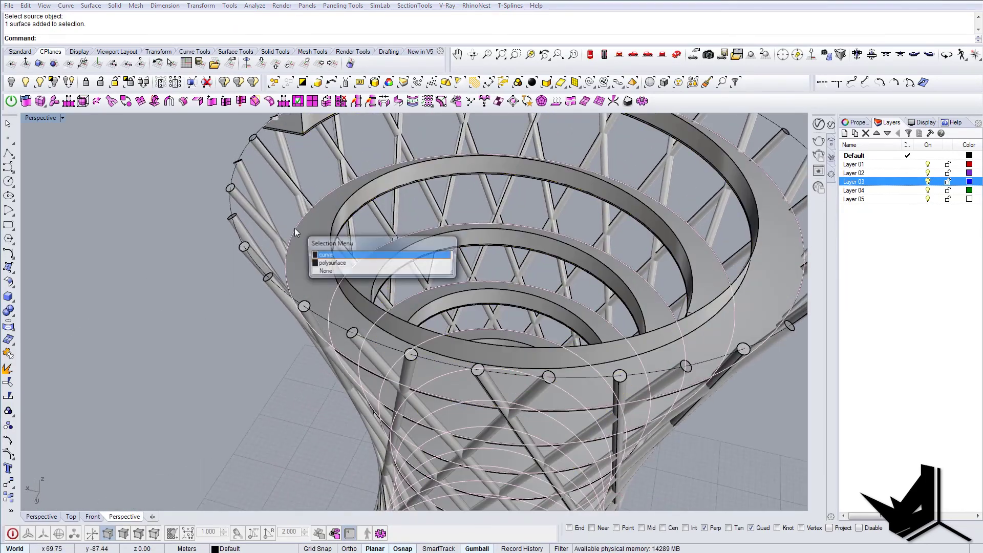
pyautogui.click(321, 254)
pyautogui.moveTo(321, 254); pyautogui.dragTo(370, 204, button='right')
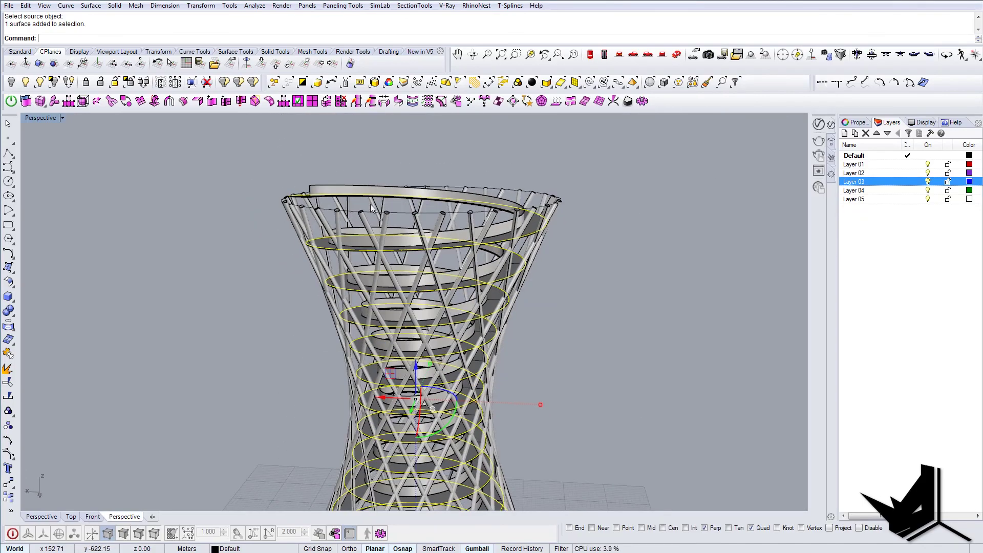
pyautogui.scroll(-4, 556, 169)
pyautogui.moveTo(523, 290); pyautogui.dragTo(540, 271, button='right')
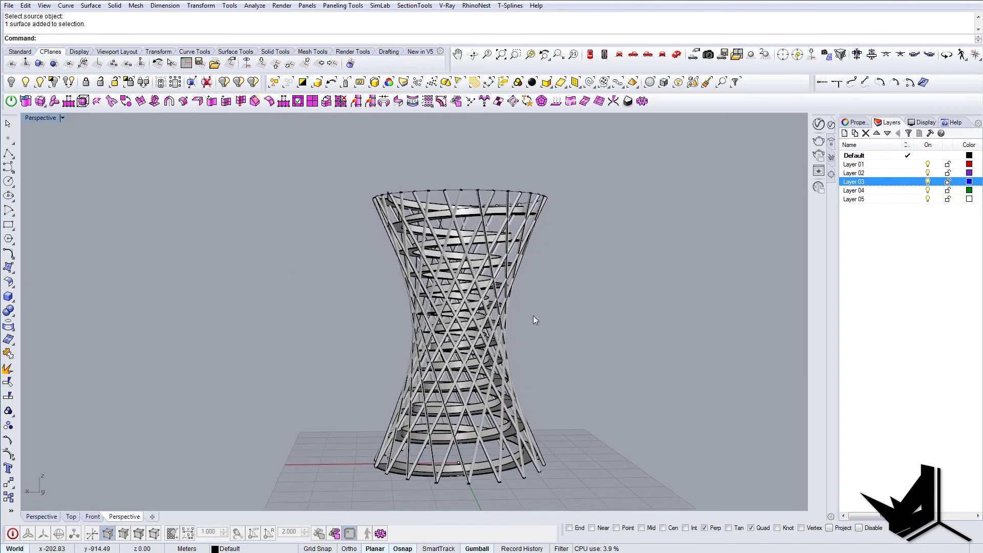
pyautogui.keyDown('shift'); pyautogui.moveTo(533, 316); pyautogui.dragTo(493, 267, button='right'); pyautogui.keyUp('shift')
pyautogui.moveTo(493, 267); pyautogui.dragTo(462, 304, button='right')
pyautogui.scroll(-6, 446, 300)
pyautogui.scroll(2, 445, 300)
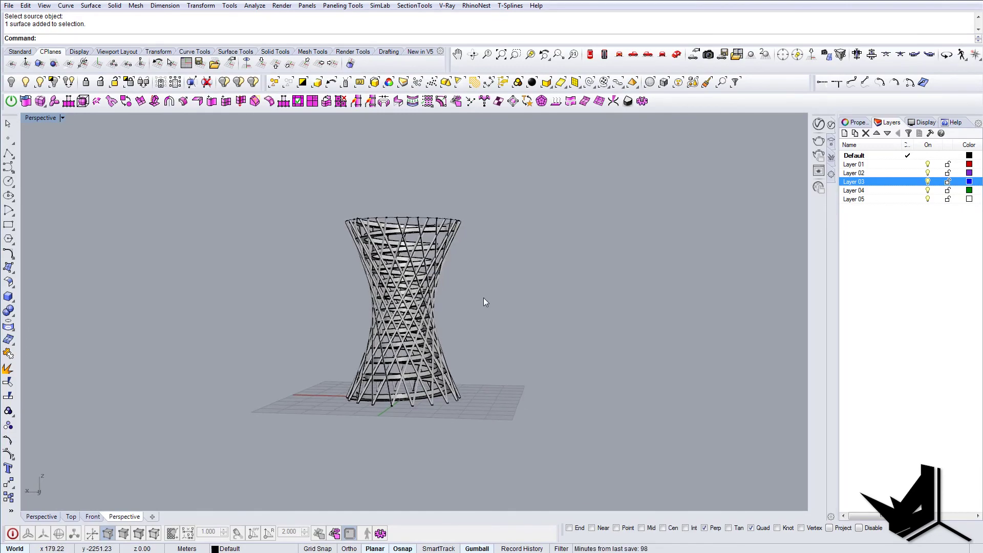